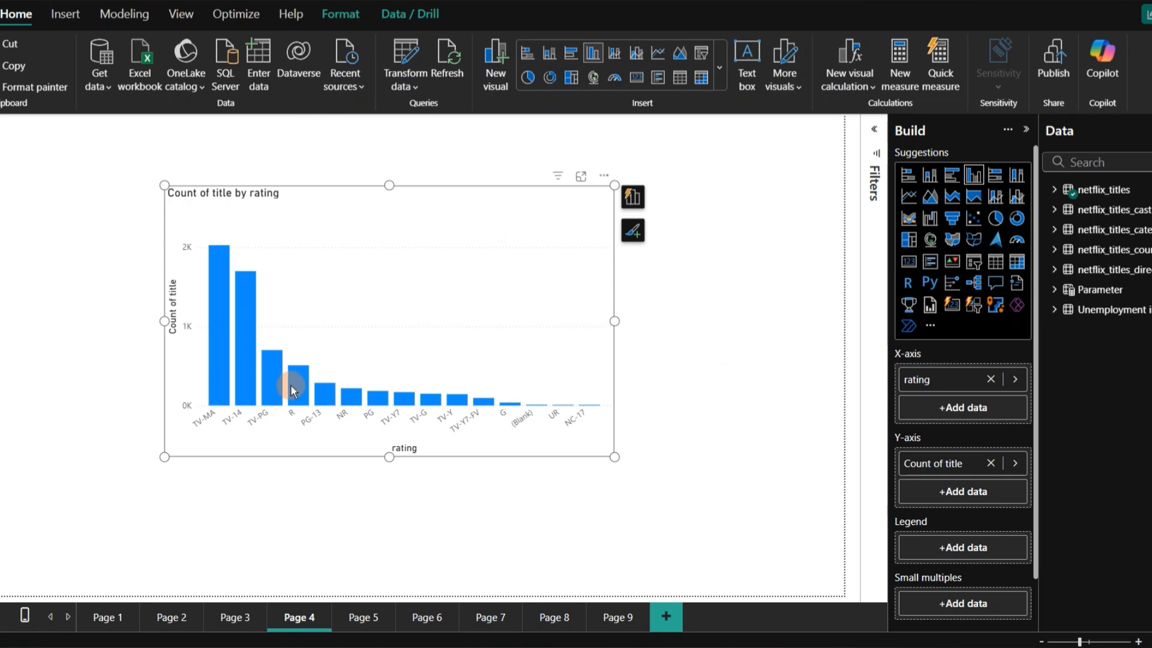
Open the conditional formatting settings for the column color of the Count of title by rating chart, keeping all categories selected
mouse_move(239, 333)
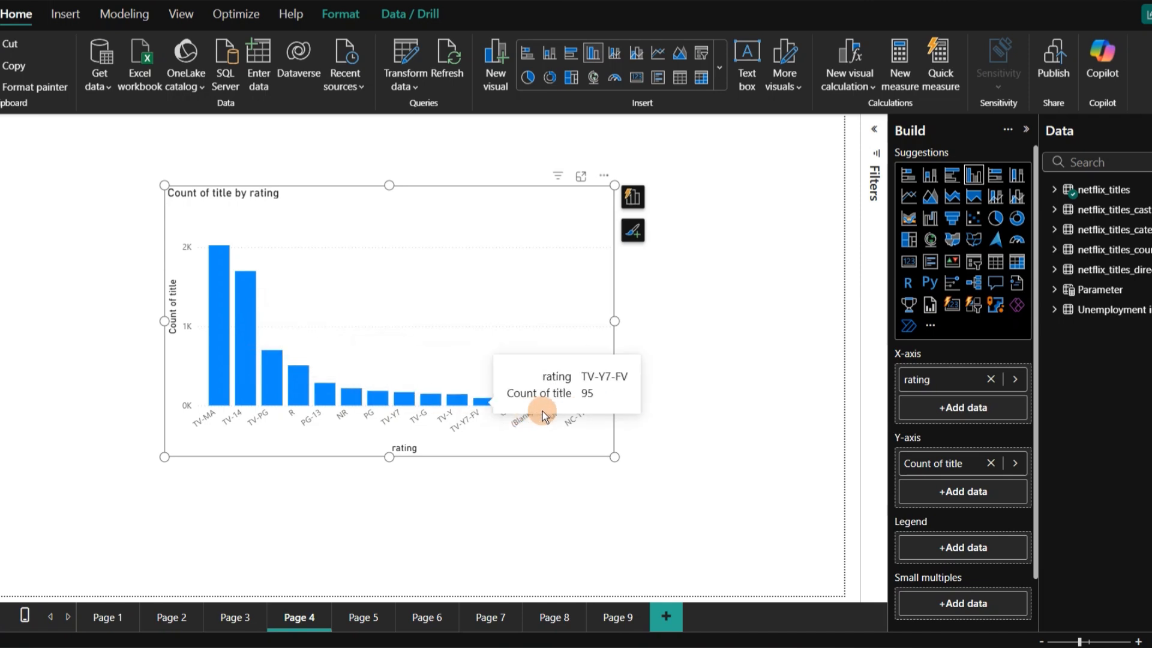
mouse_move(246, 354)
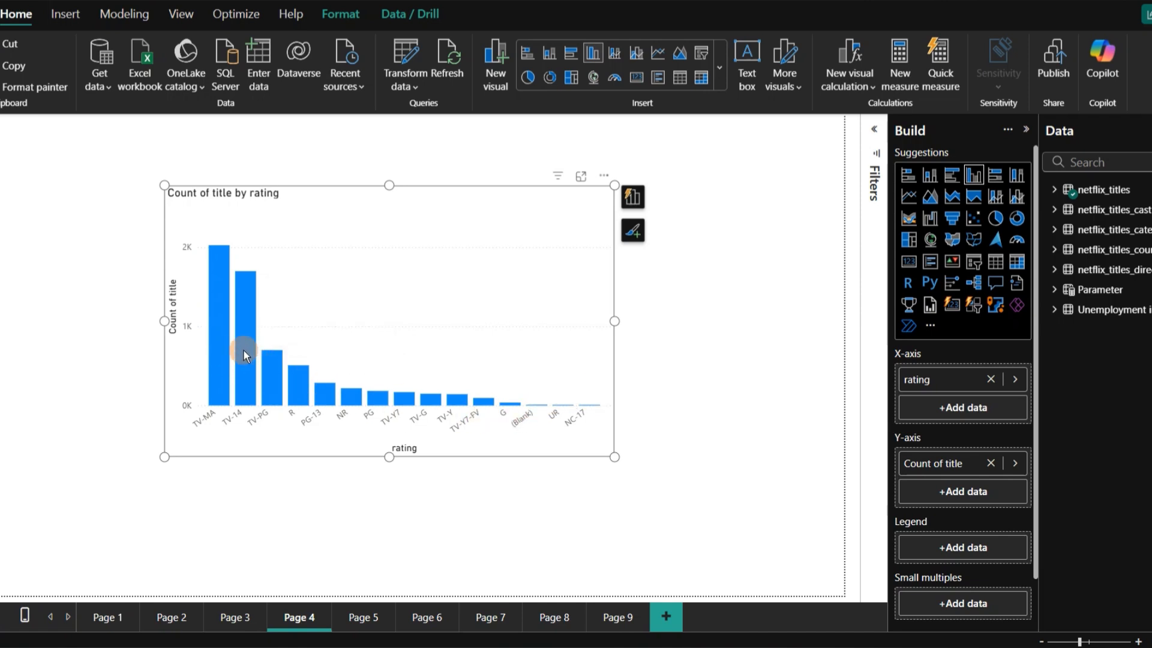
mouse_move(590, 405)
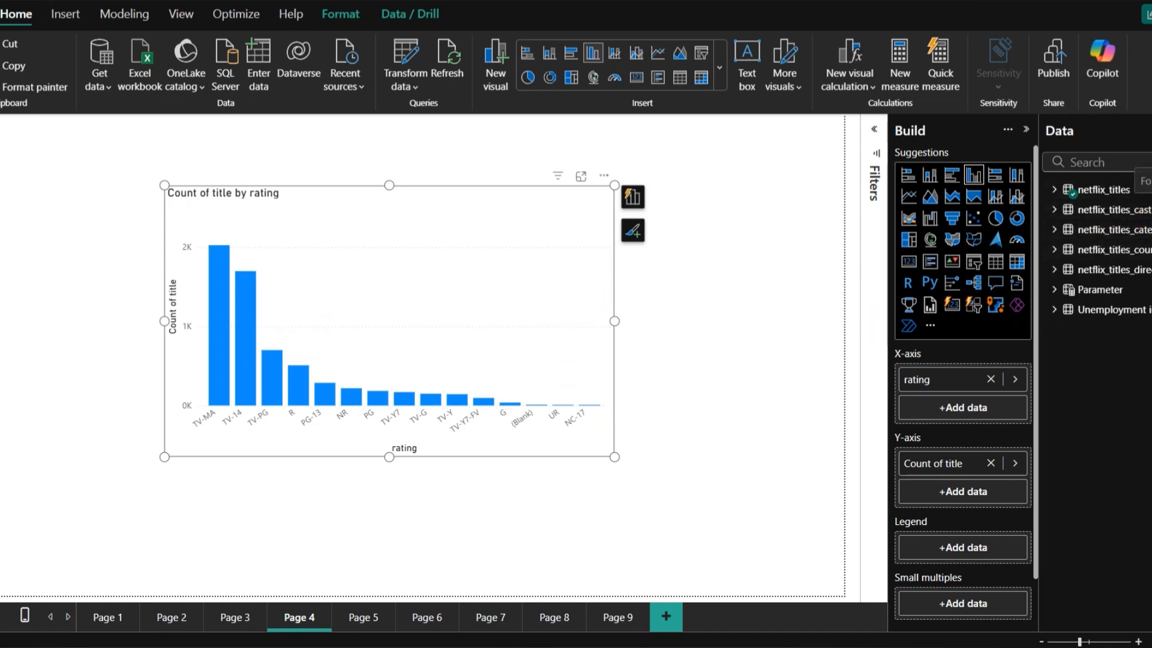
click(1150, 158)
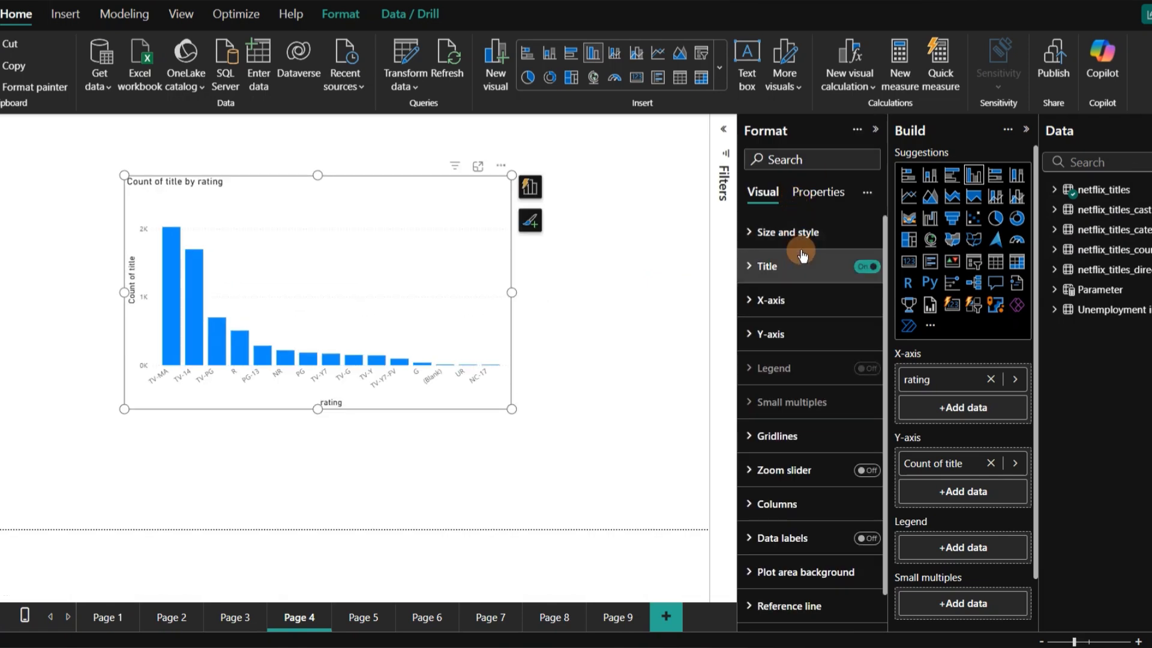
click(766, 503)
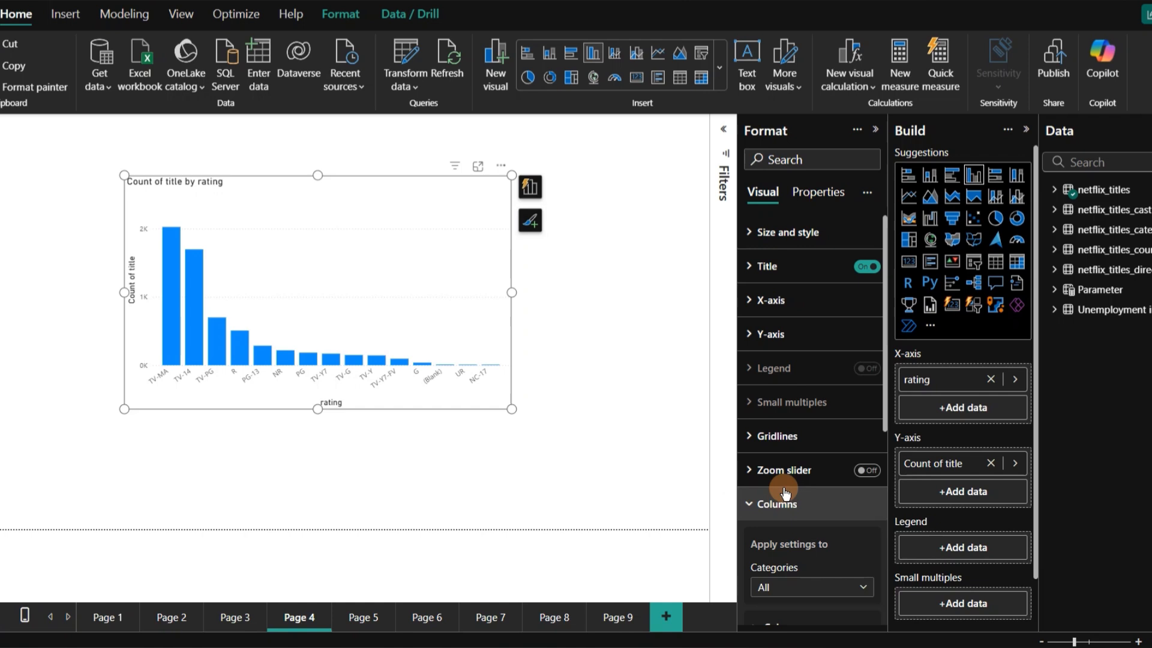
scroll(783, 490, down, 4)
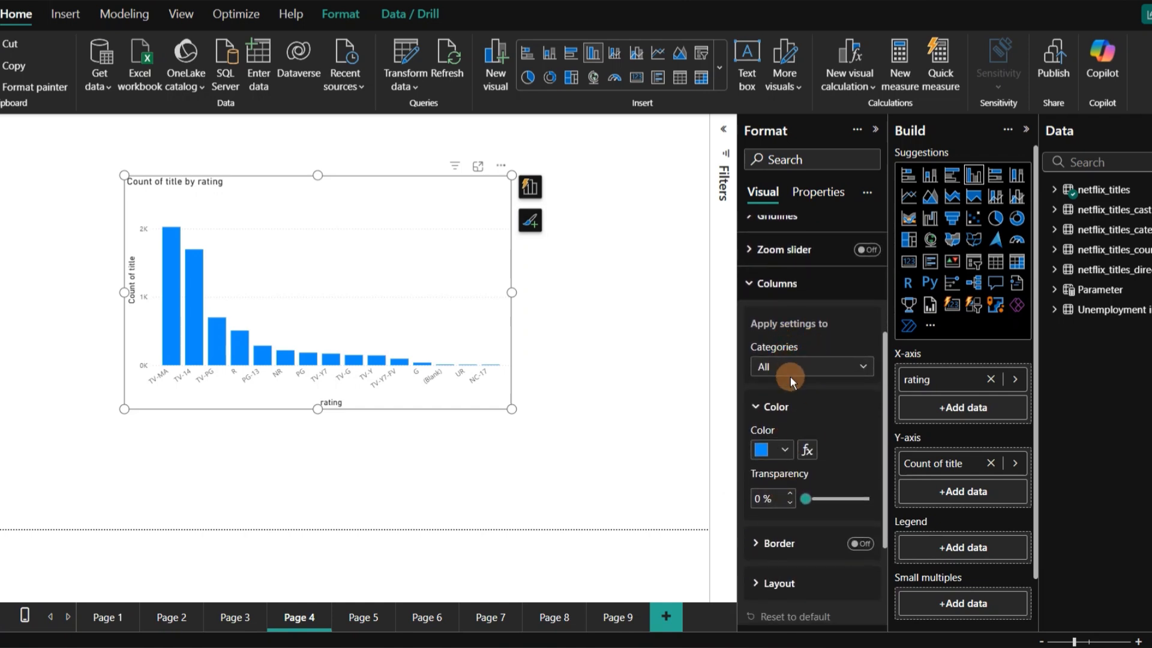
click(821, 371)
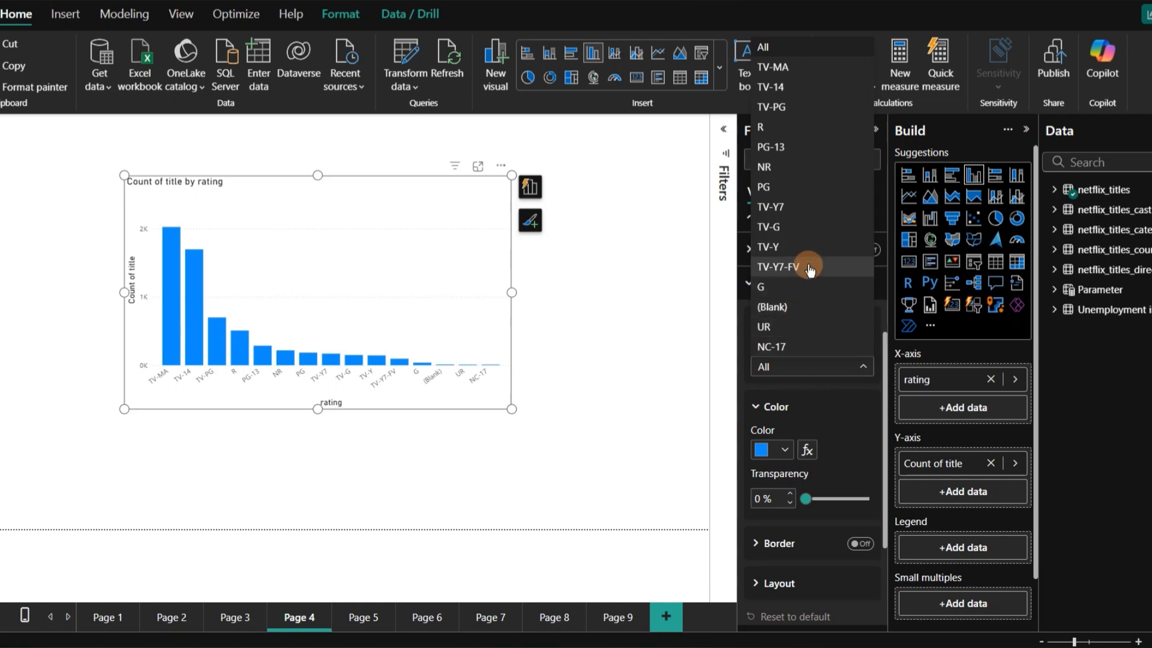
click(820, 367)
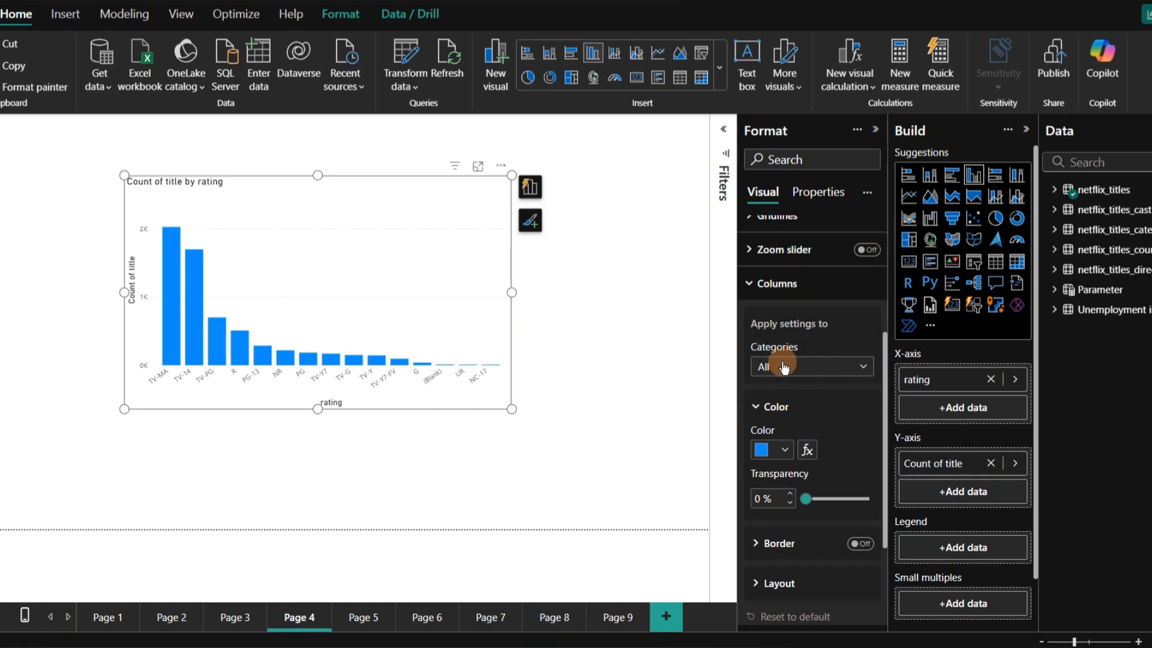
click(807, 450)
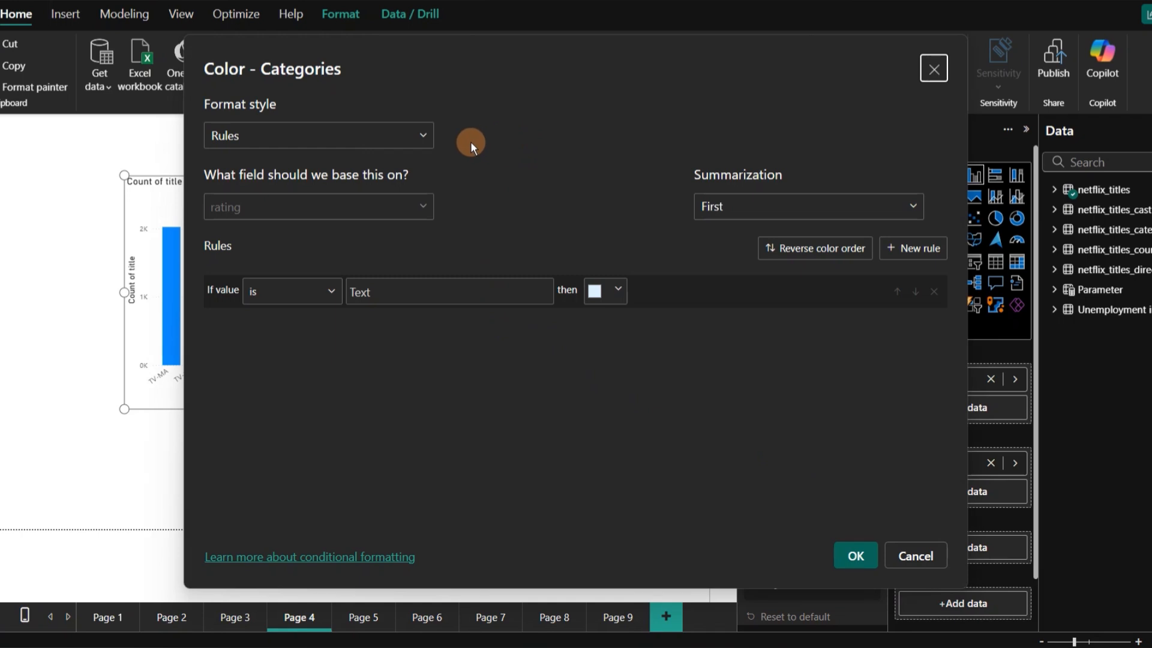
Choose the Gradient format style based on Count of title, leaving empty values formatted as zero
click(423, 135)
click(372, 163)
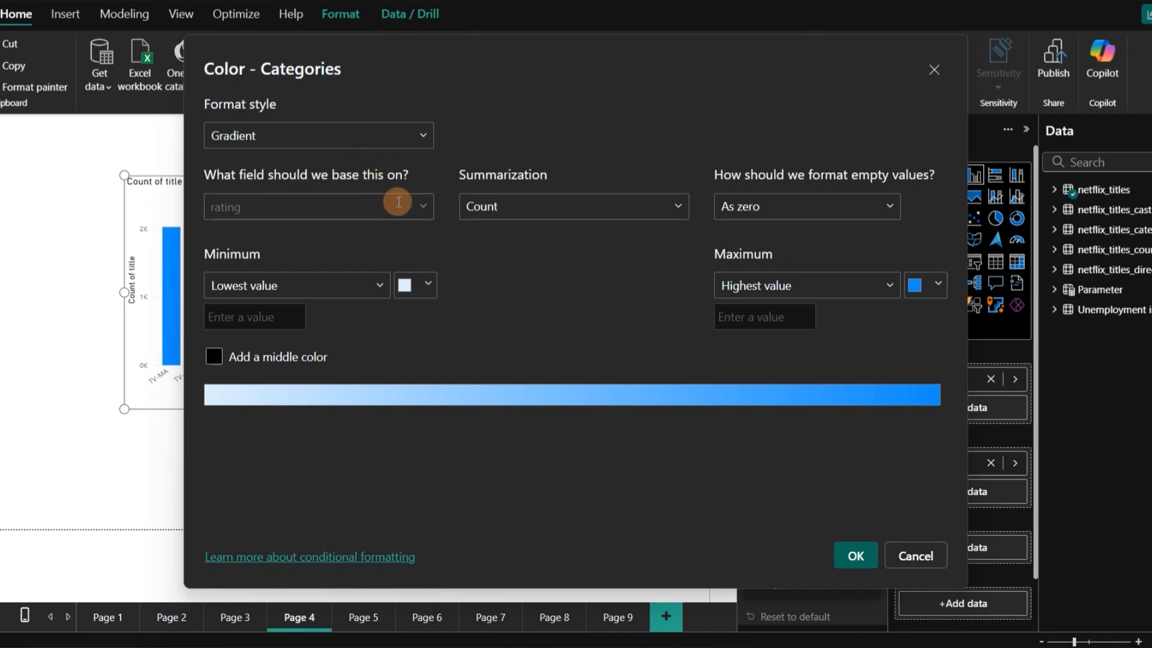
click(423, 208)
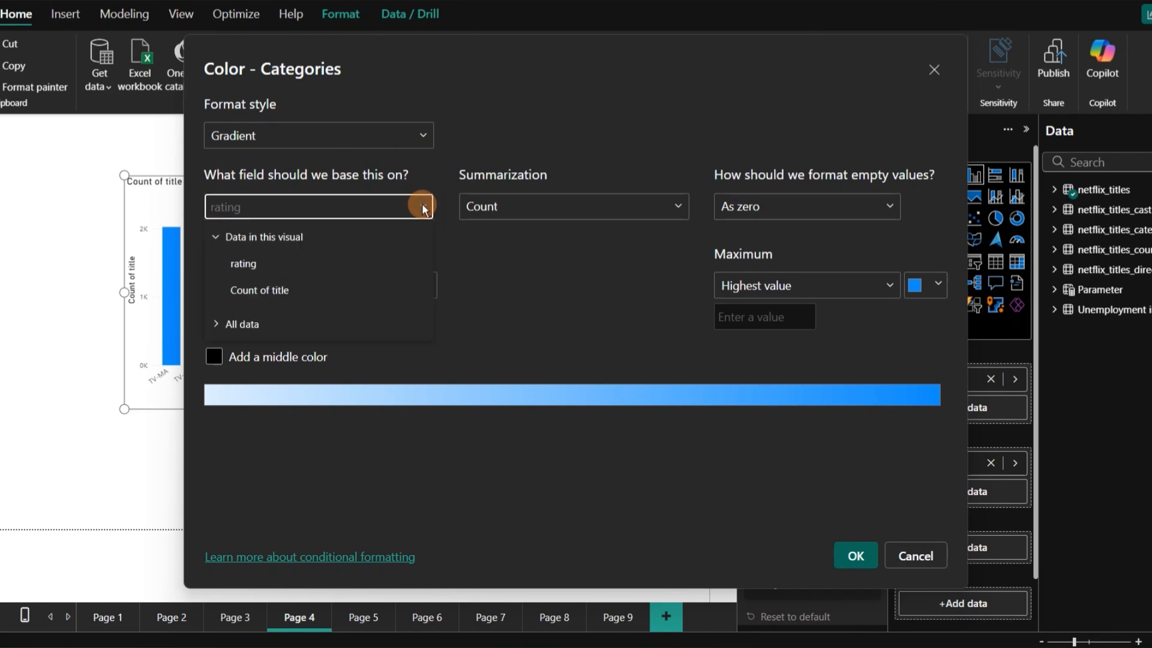
click(278, 291)
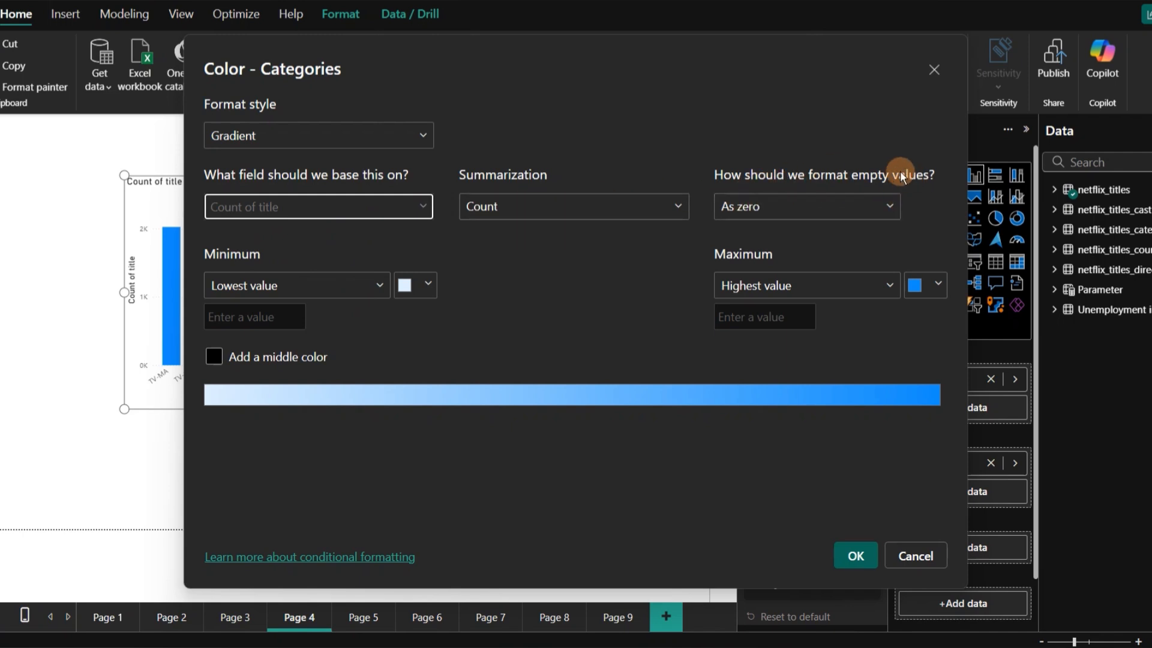
click(776, 207)
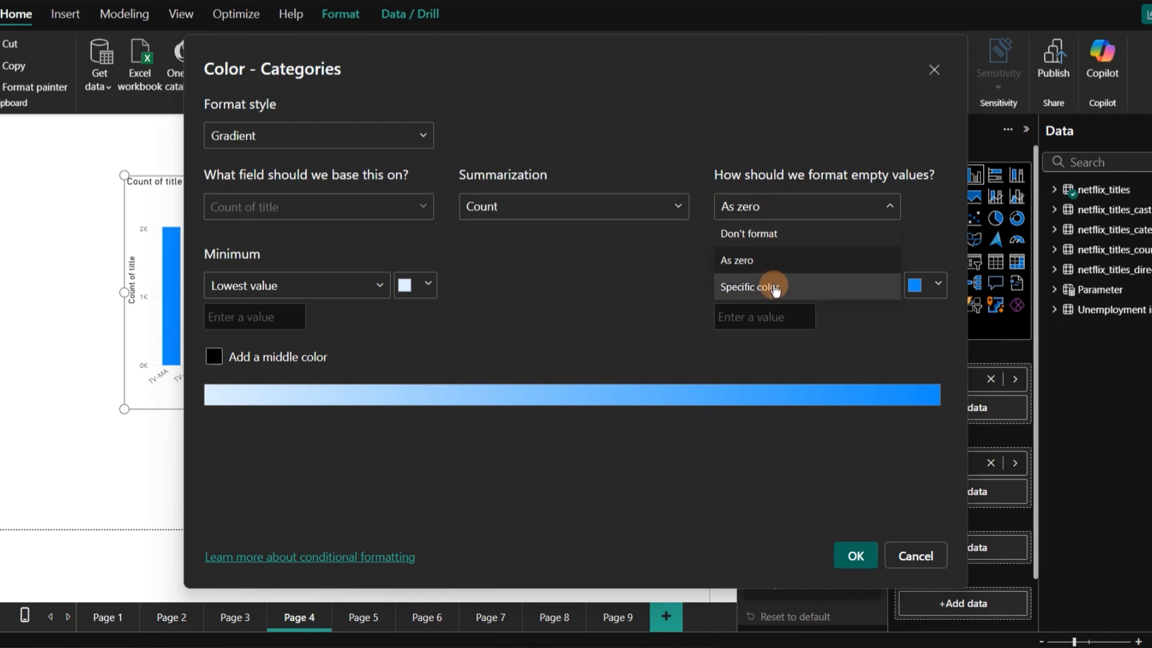
click(917, 202)
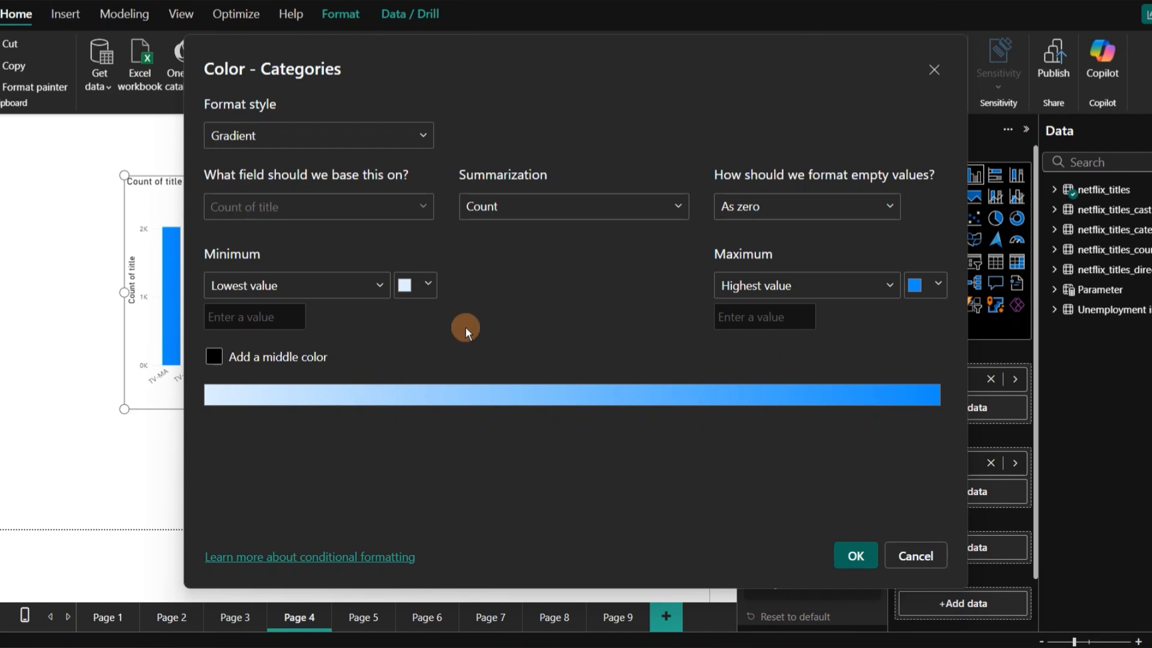
Apply a gradient with light orange (#f5c4af) for the lowest value, dark blue for the highest, and a middle color
click(428, 284)
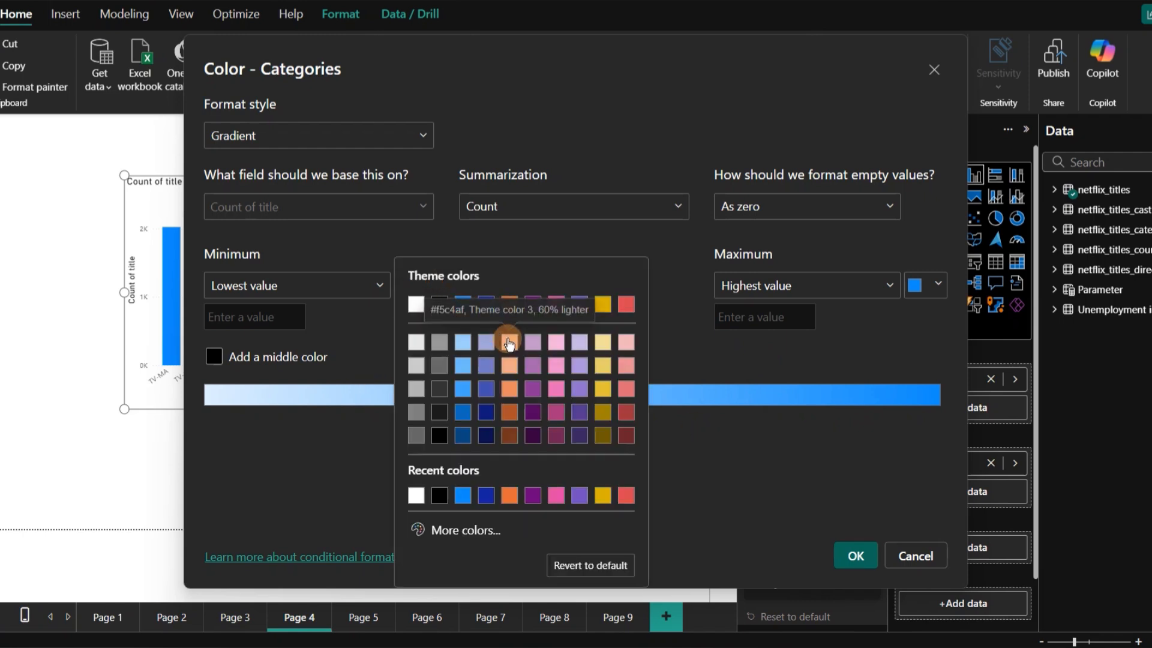
click(509, 343)
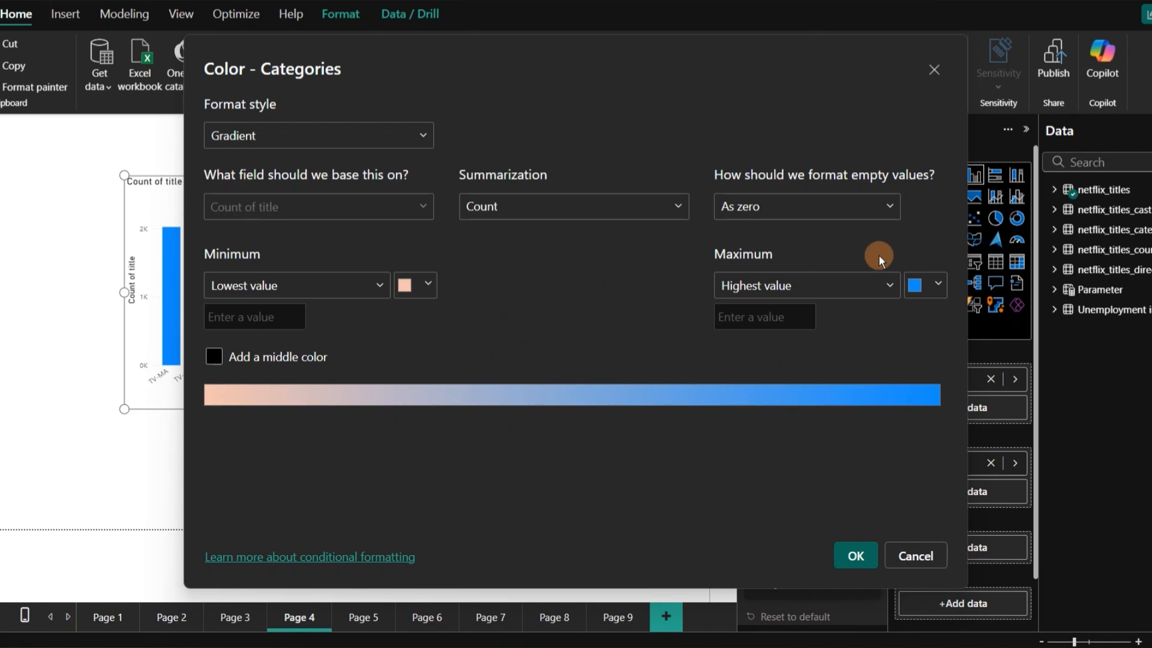
click(939, 284)
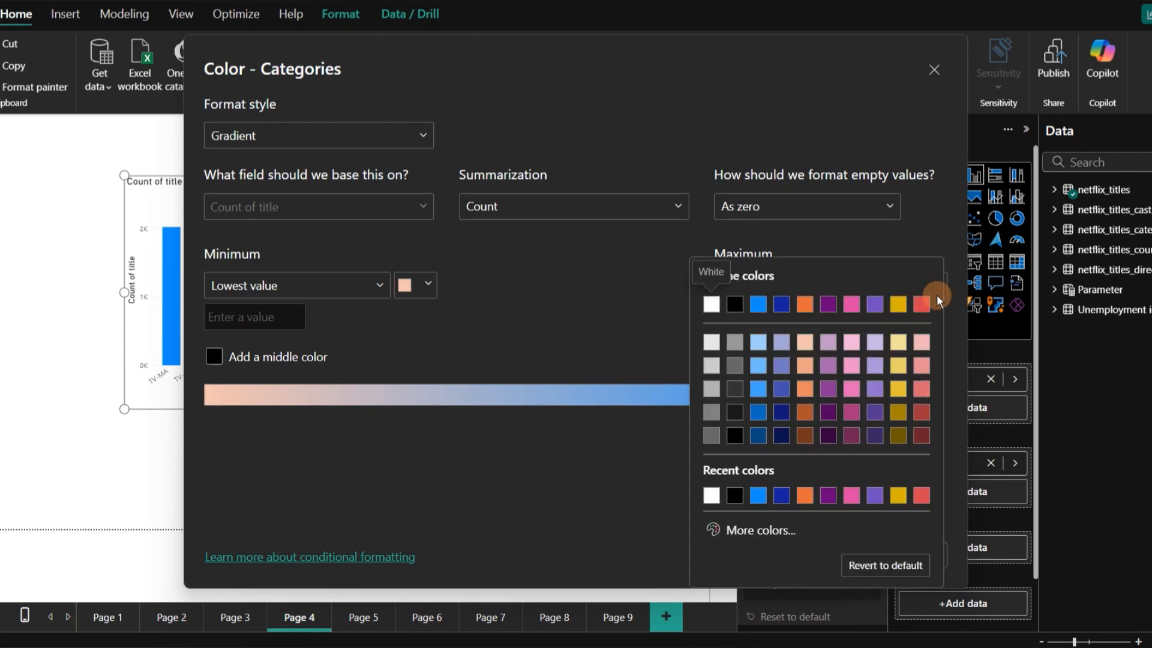
click(782, 412)
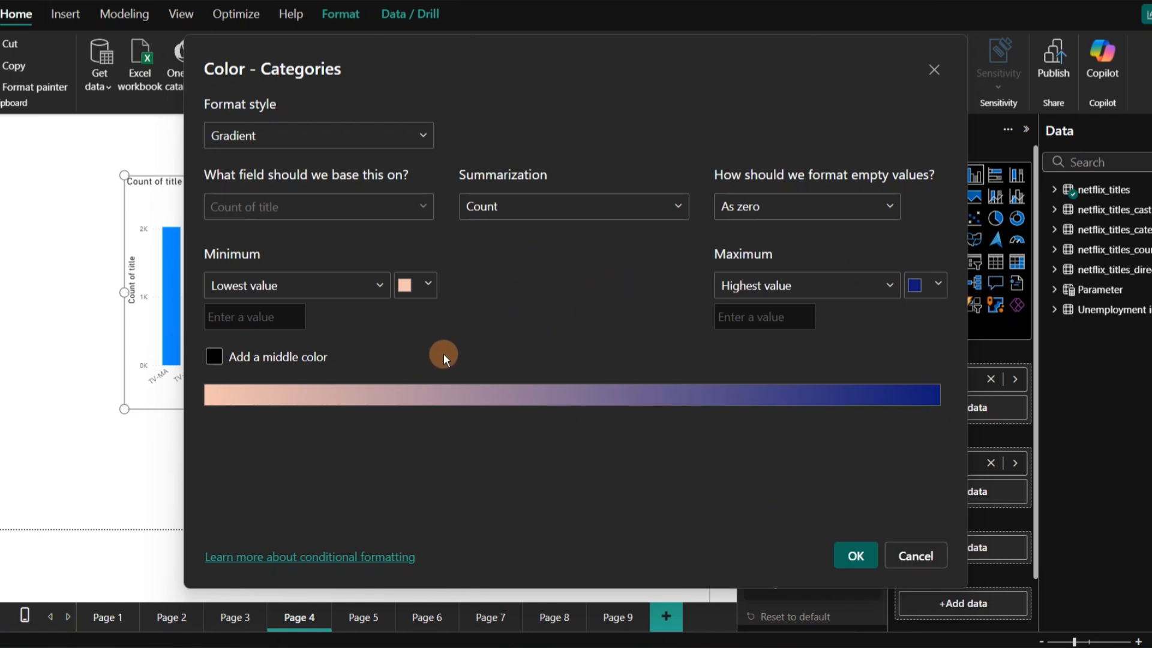
click(214, 356)
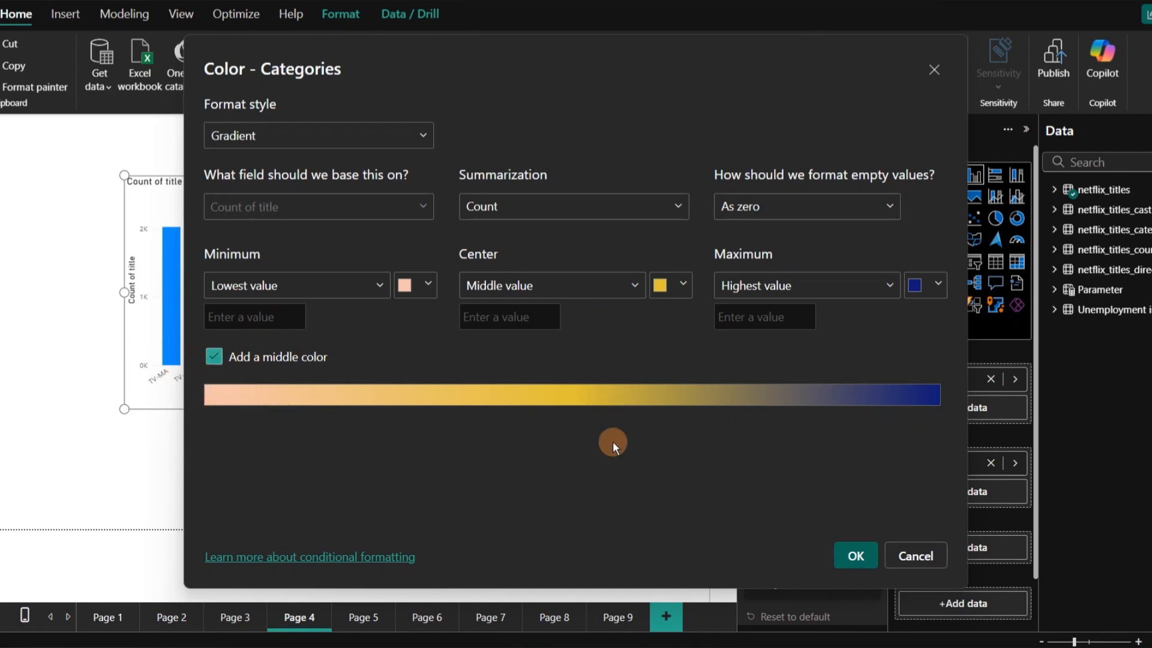
click(856, 556)
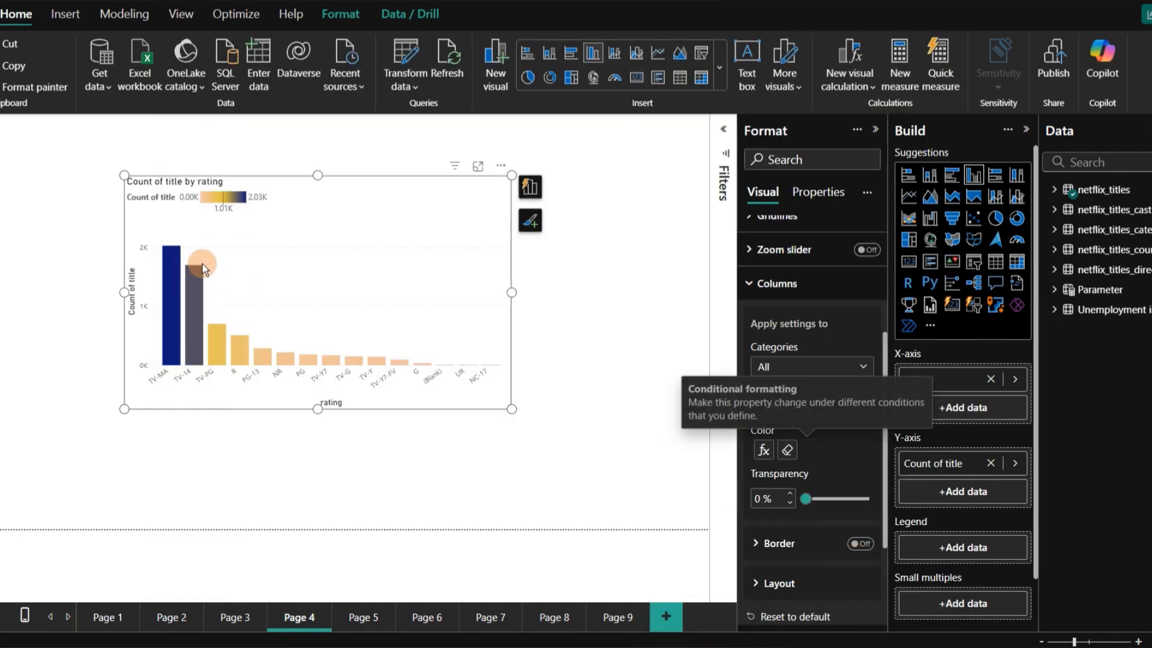
Remove the middle color from the columns' conditional formatting gradient and apply the change
mouse_move(172, 283)
click(765, 454)
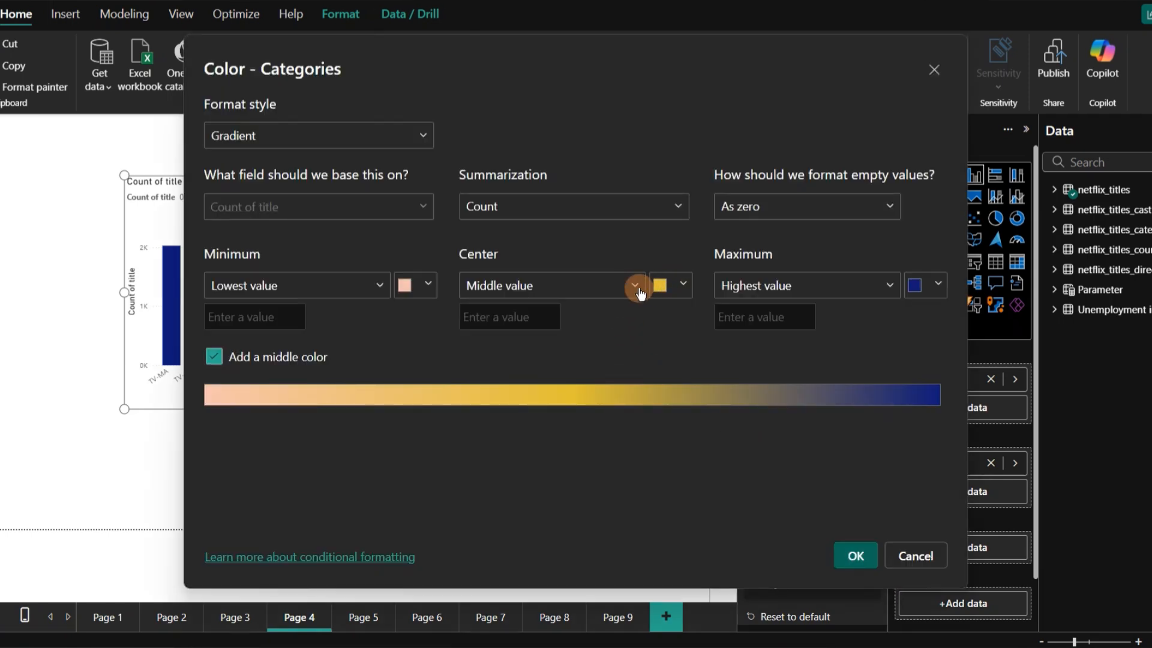
click(215, 357)
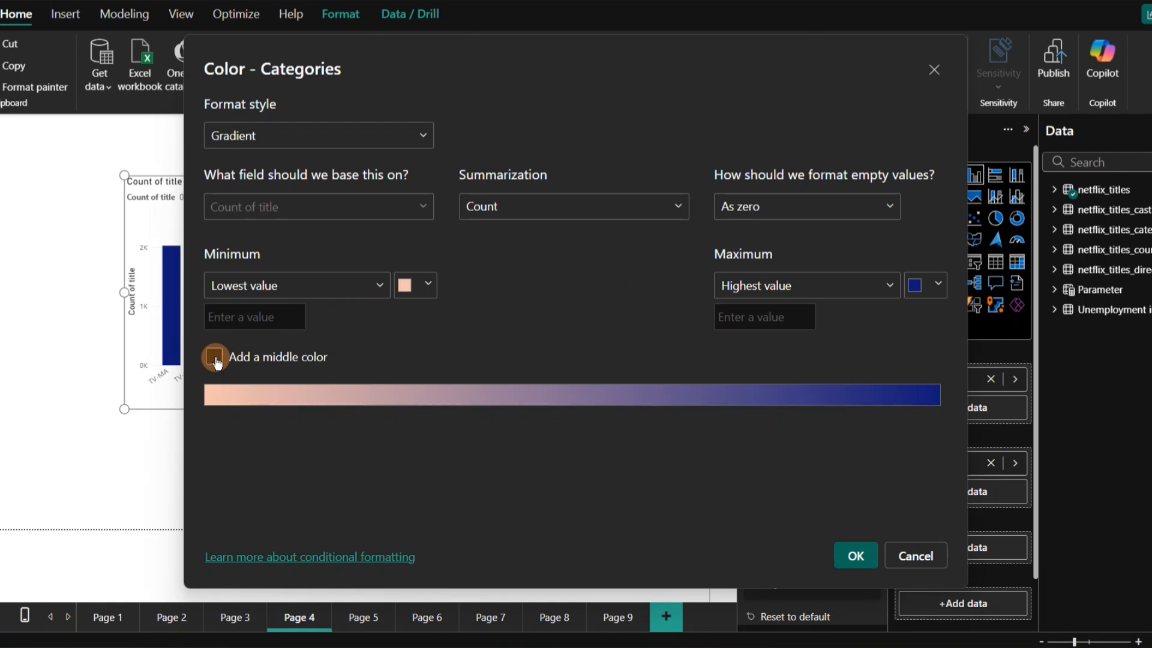
click(854, 556)
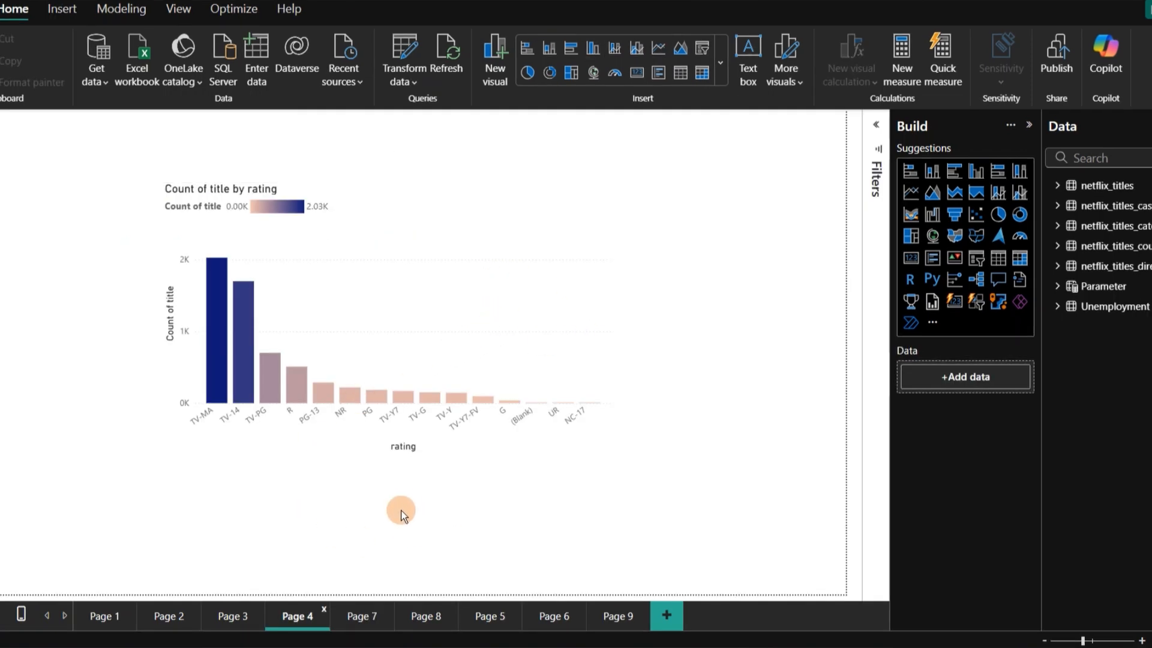
Open the conditional formatting settings for the background color of the Overall Count card on Page 7
click(352, 617)
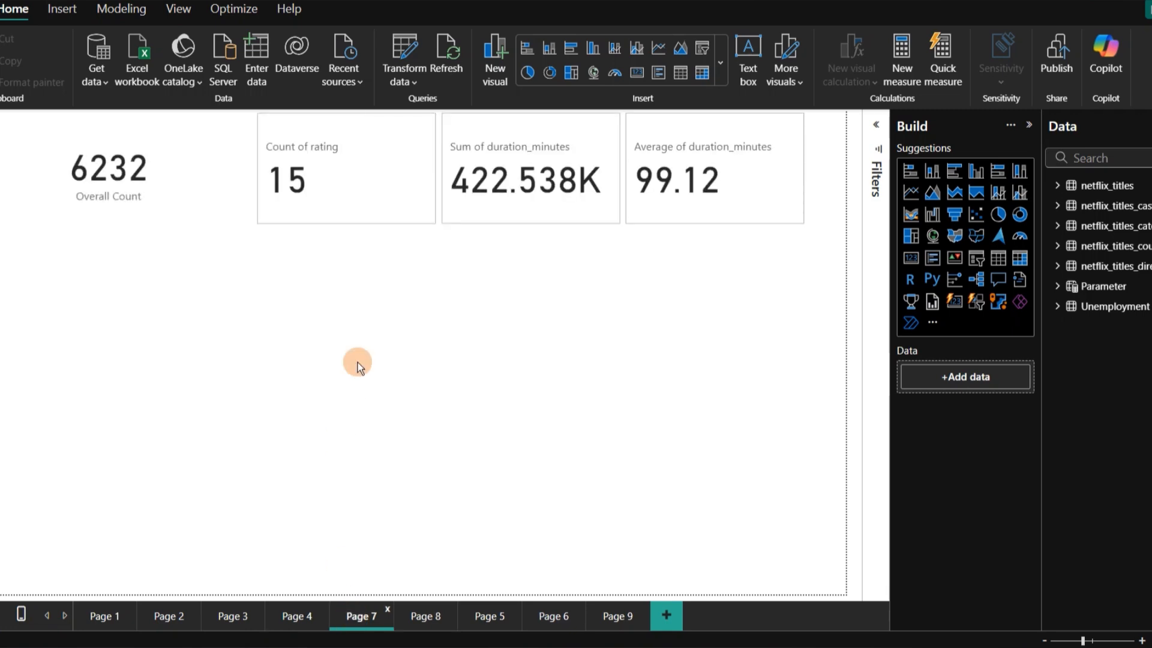
click(167, 184)
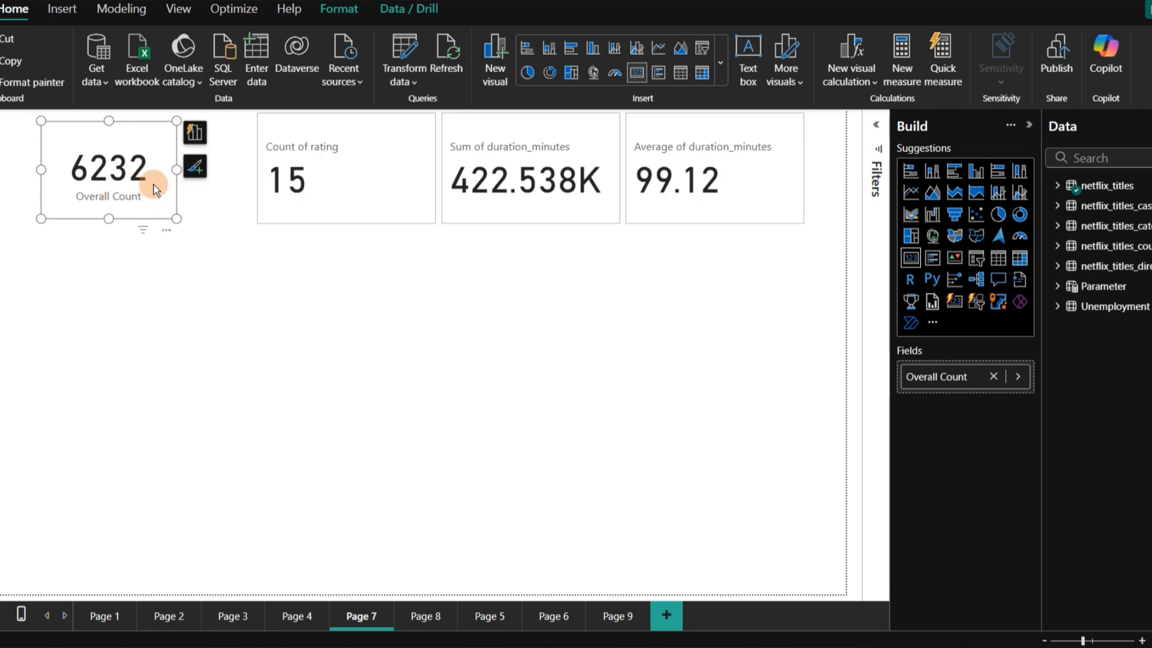
click(195, 166)
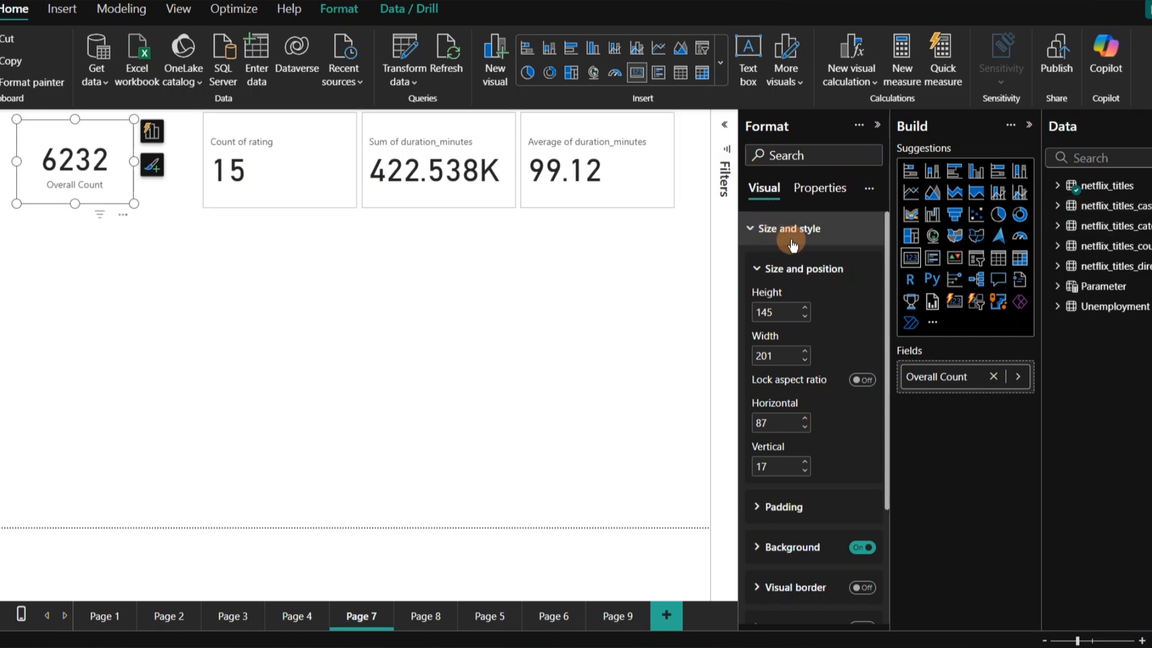
scroll(845, 302, down, 3)
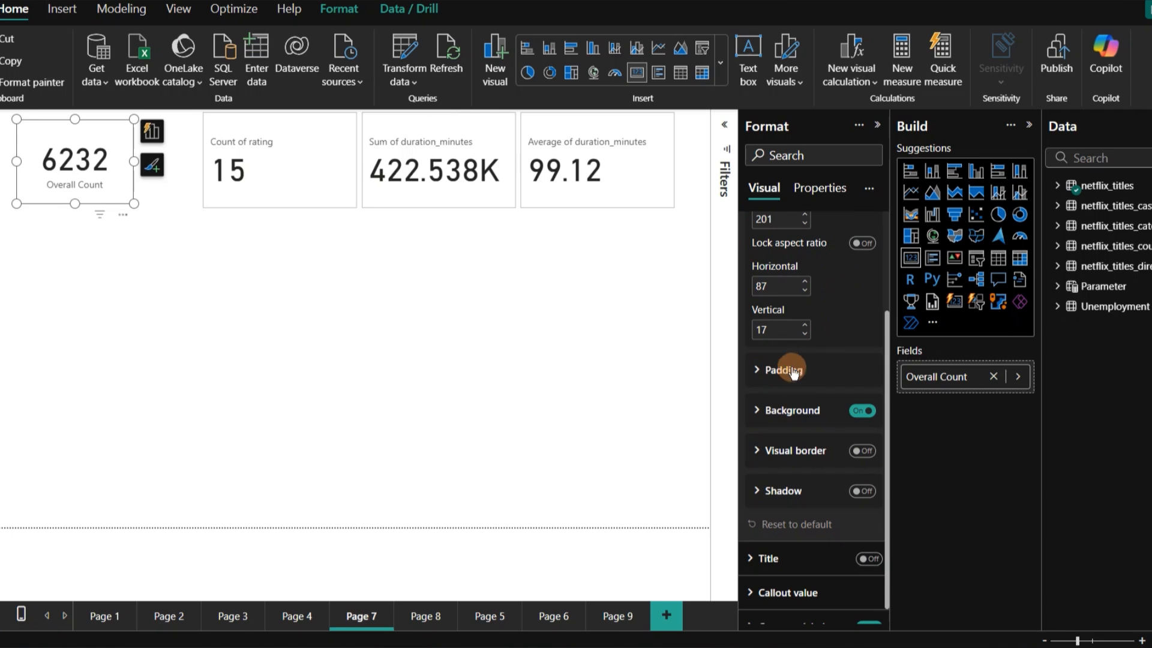
click(756, 410)
scroll(786, 421, down, 1)
scroll(786, 421, down, 1)
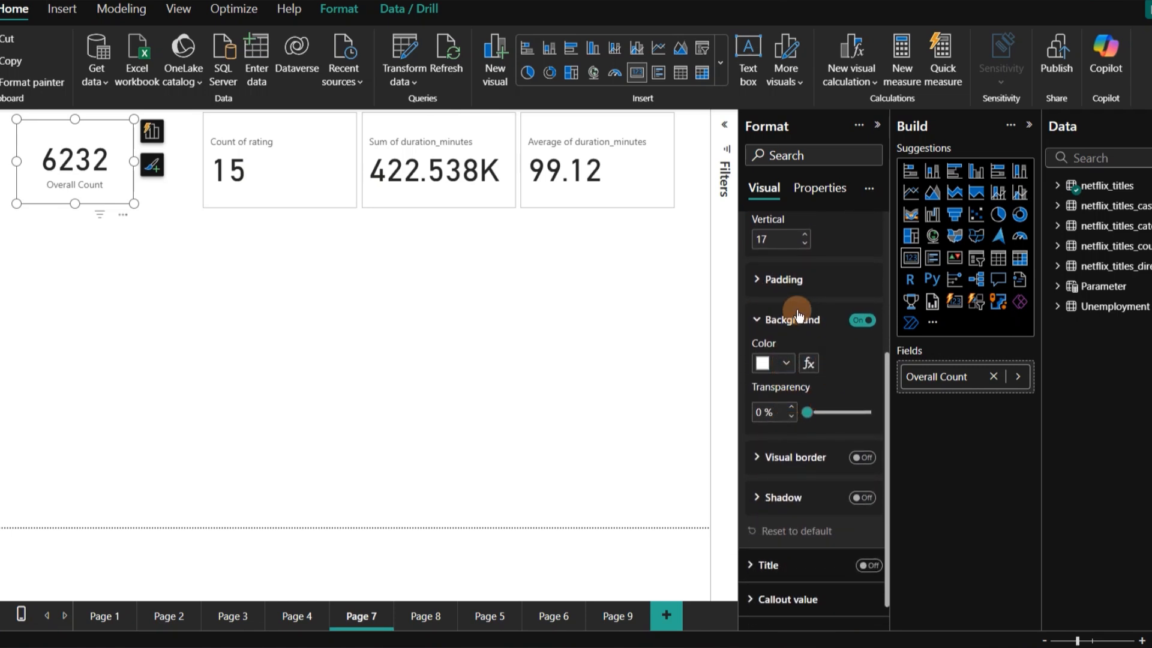
click(809, 363)
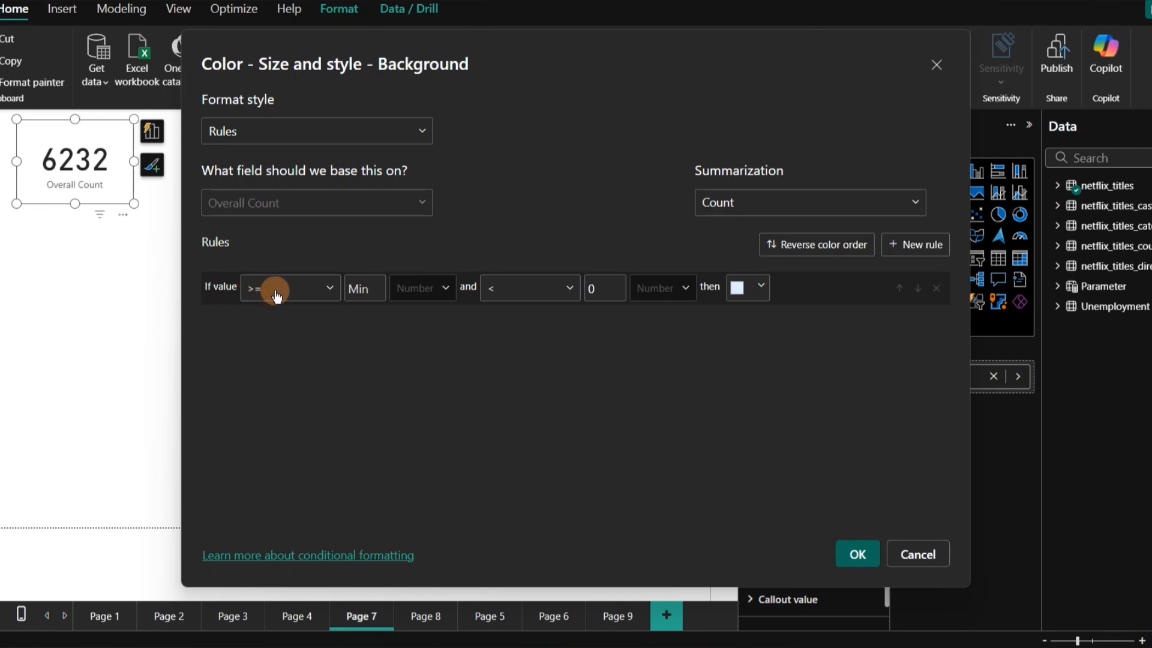
Set the card background rule's condition to values >= 0 and <= 5000
click(333, 290)
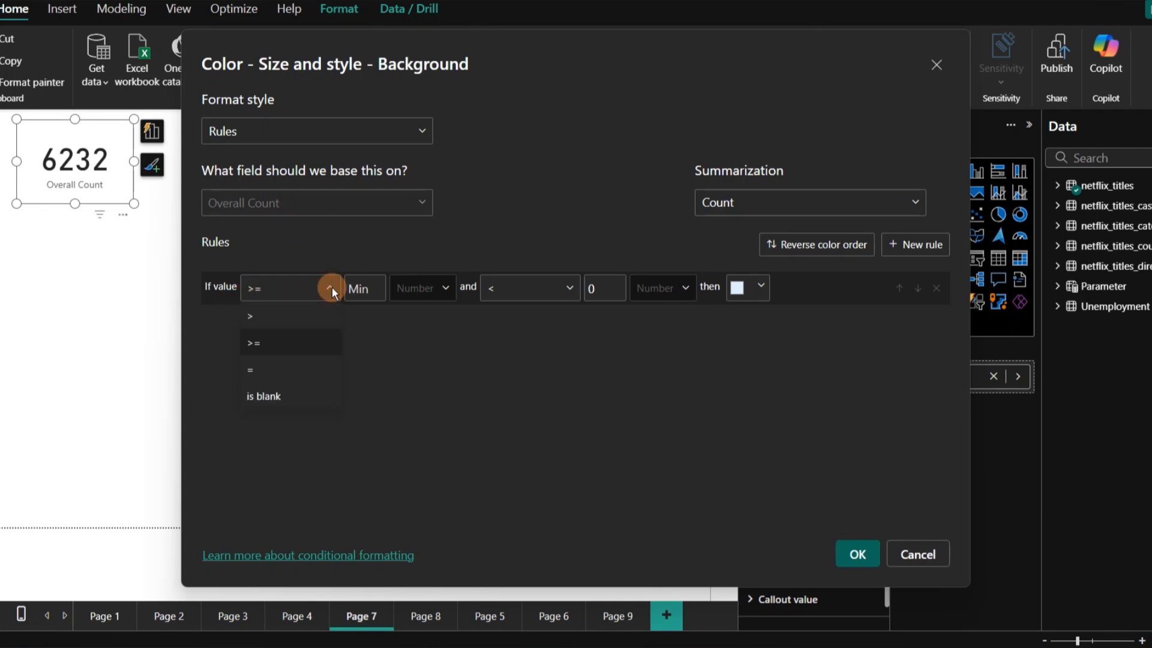
click(332, 288)
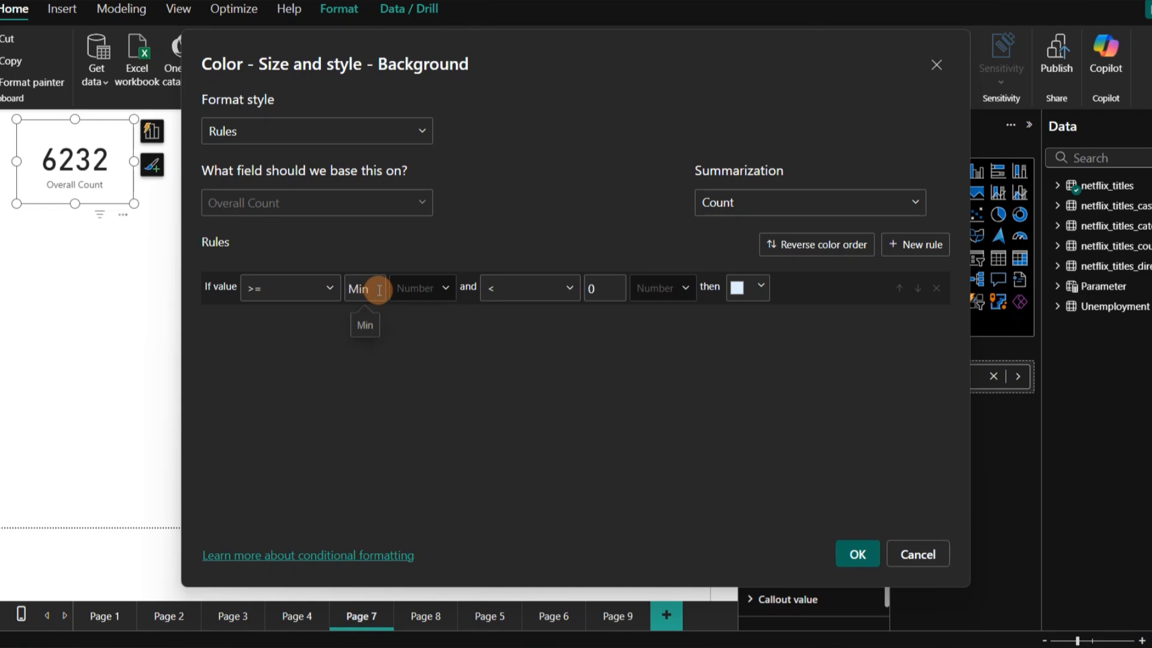
text(0)
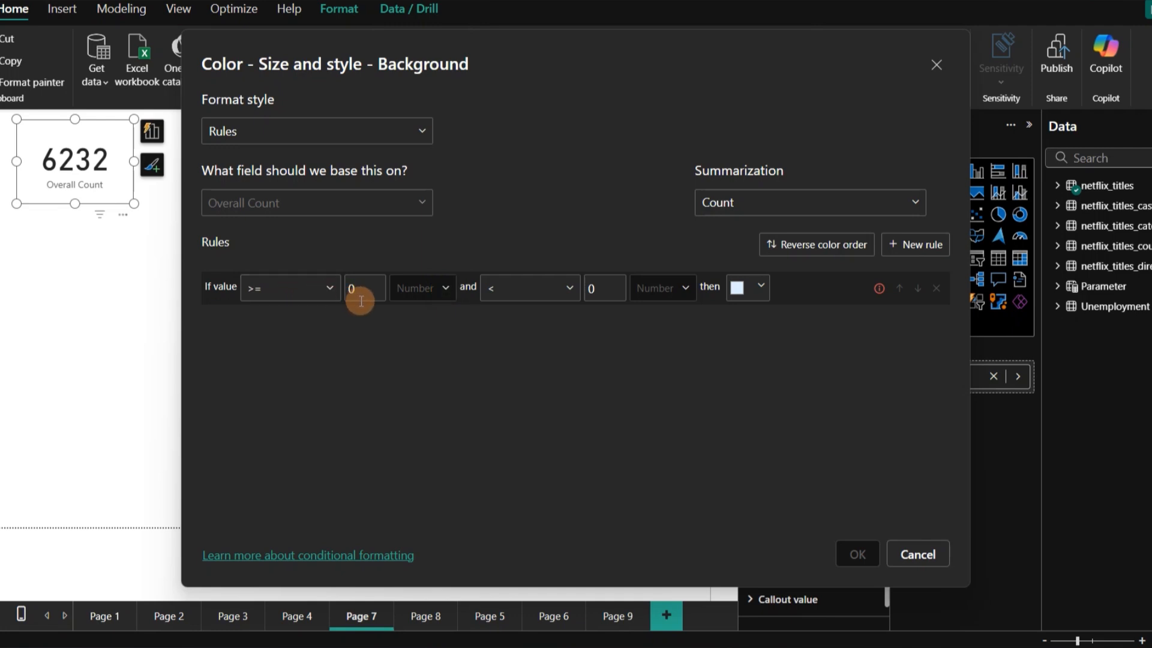
click(564, 287)
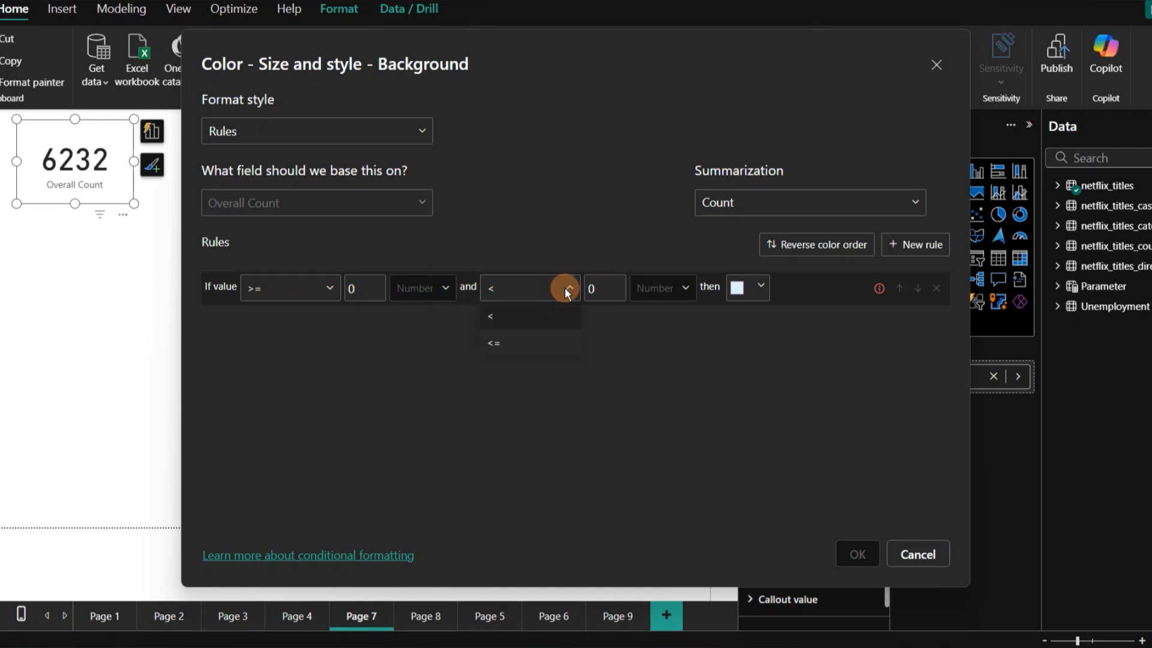
click(549, 347)
click(602, 294)
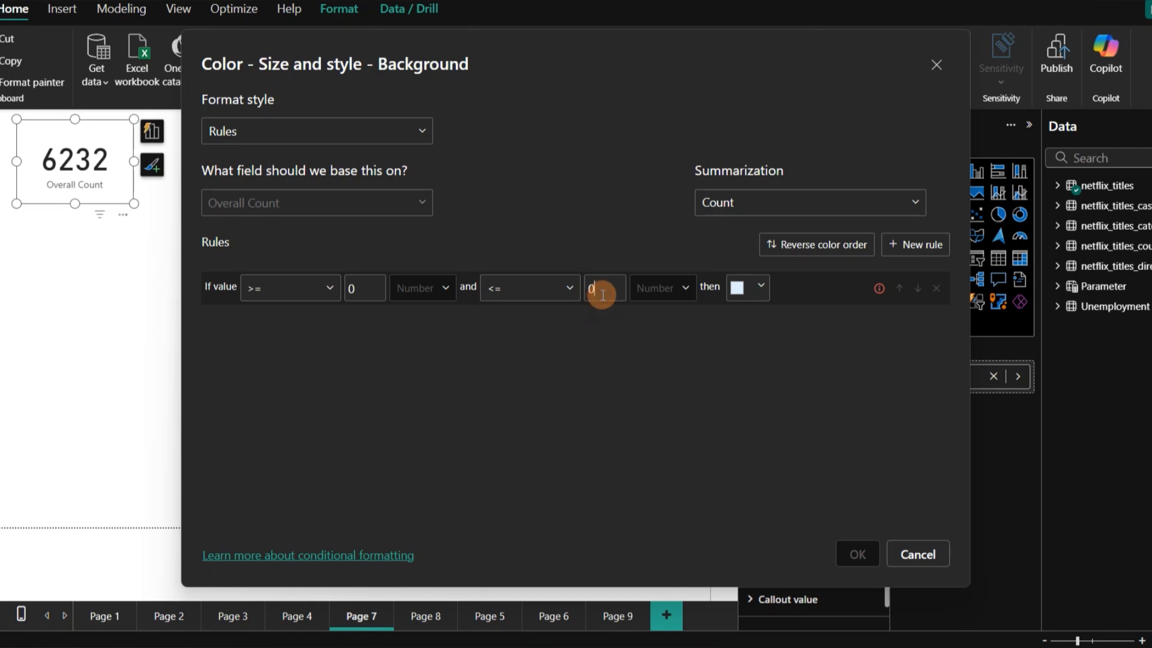
key(BackSpace)
text(5000)
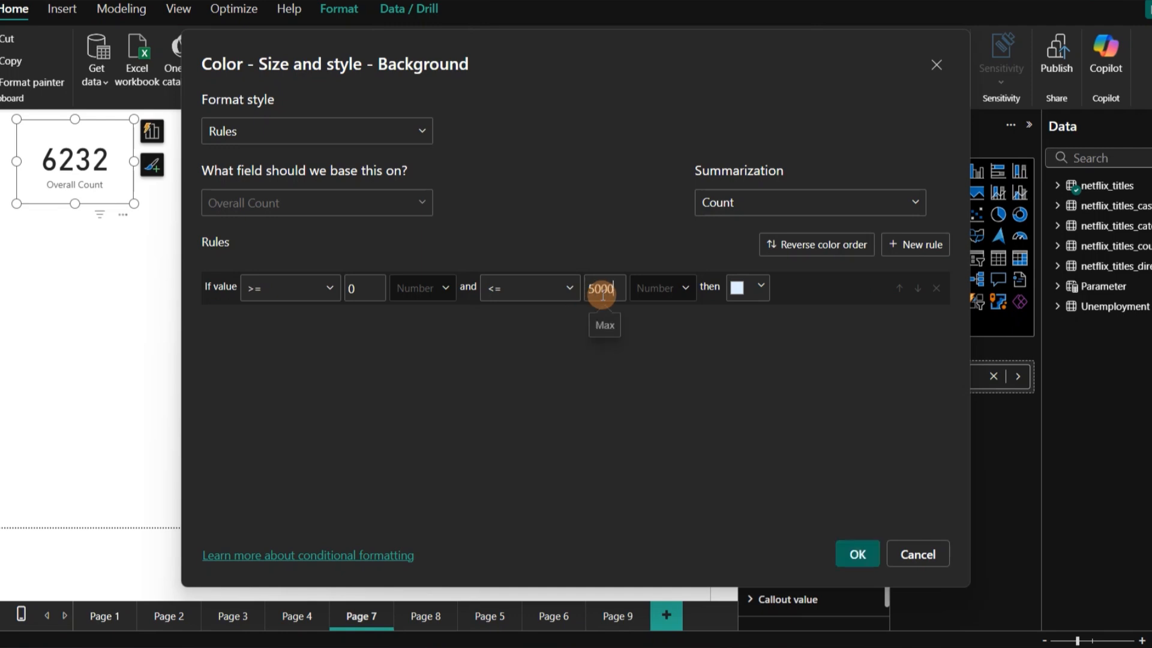
Set the first background rule's color to red, and add a second rule coloring values > 5000 and < 6000 yellow
click(753, 287)
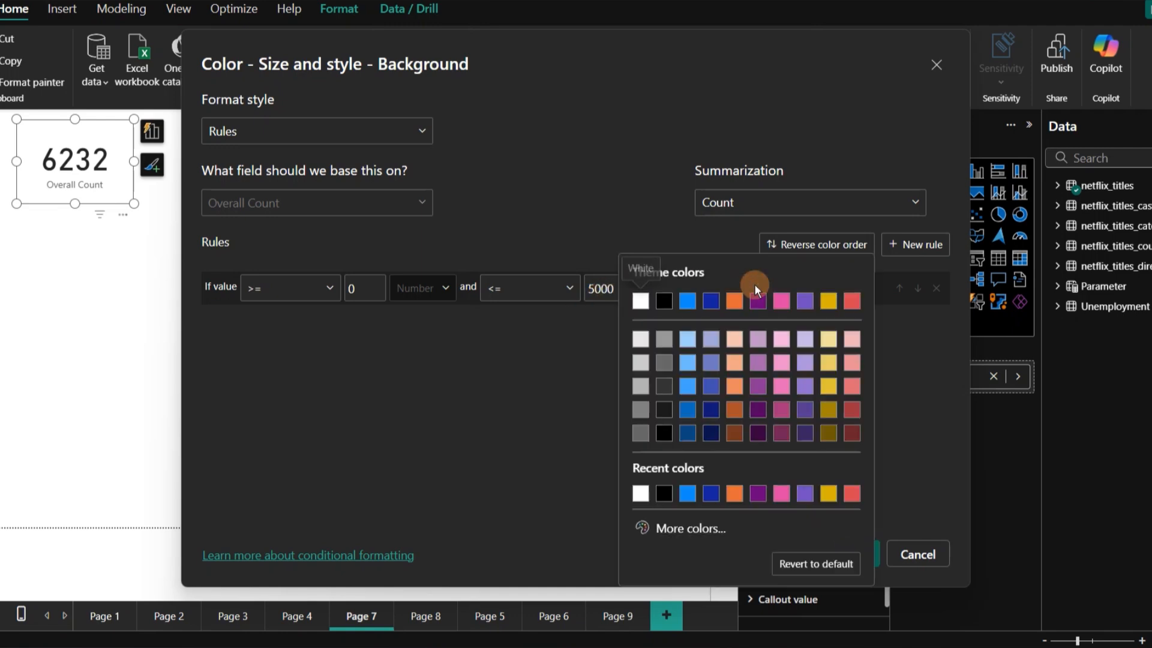
click(852, 301)
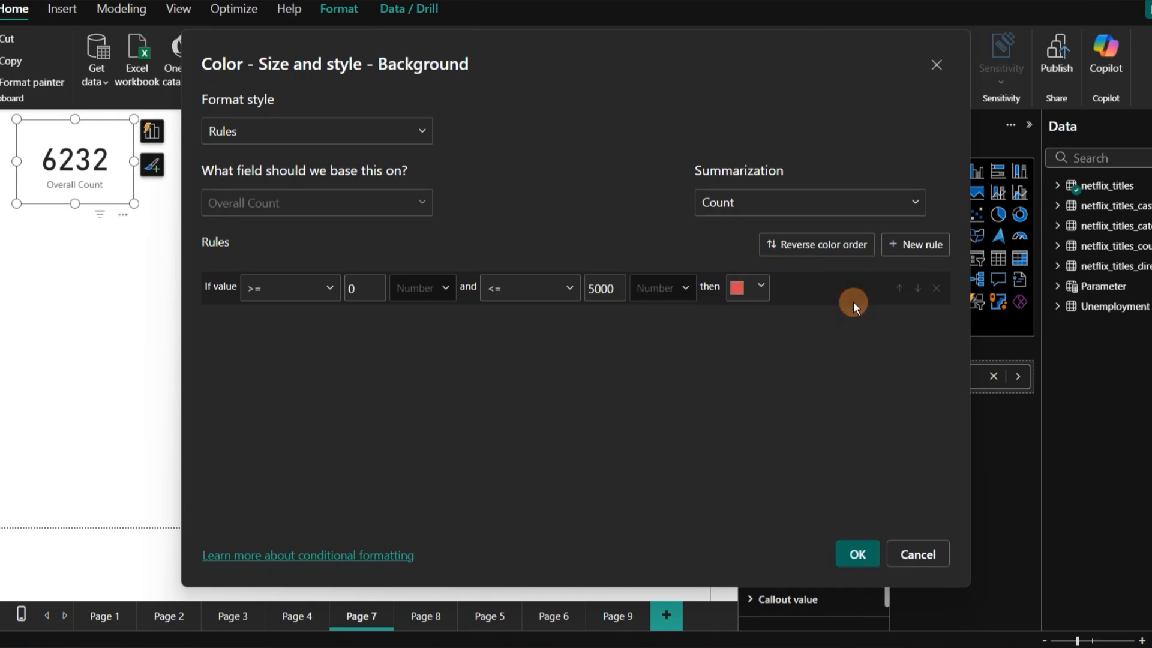
click(922, 246)
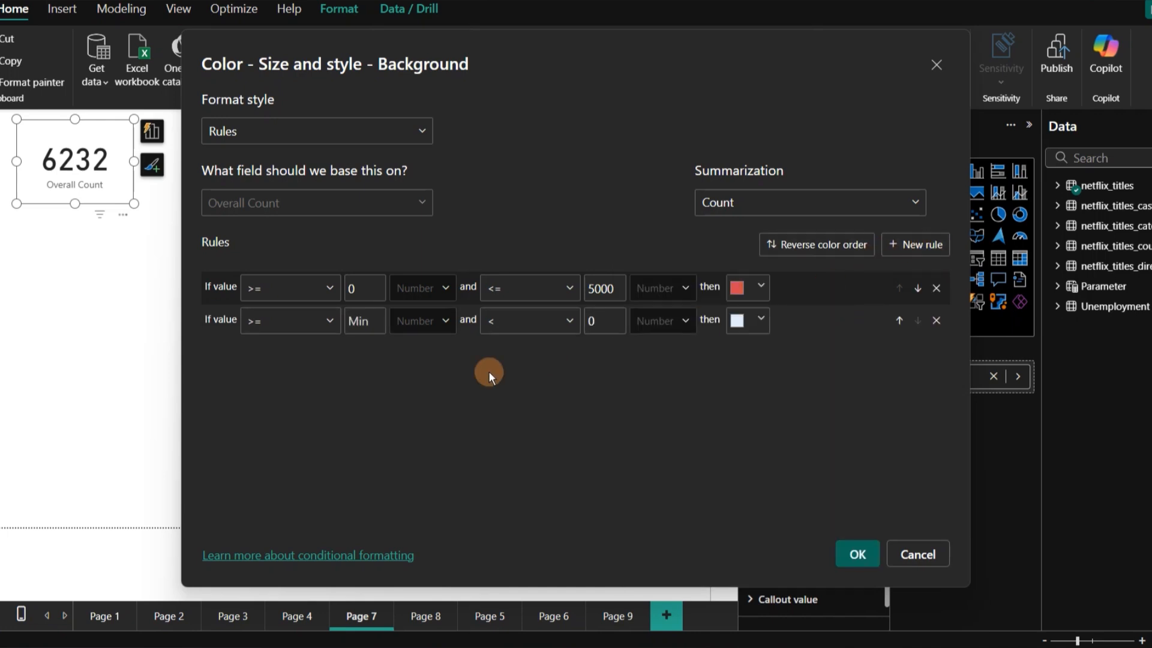
click(329, 321)
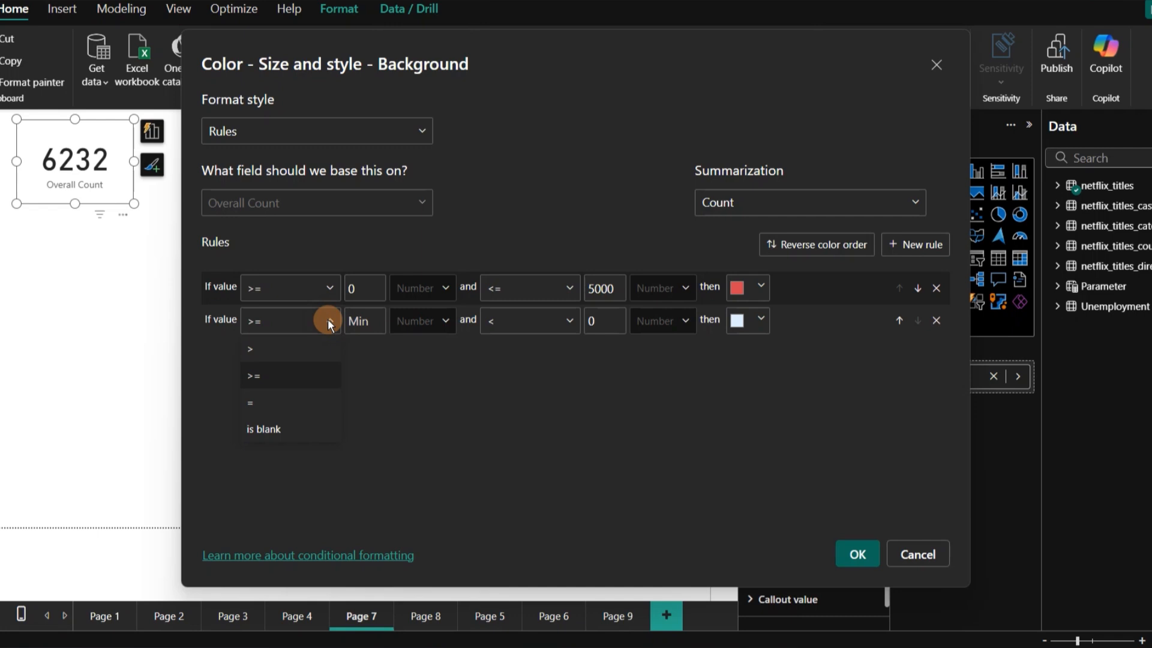
click(305, 348)
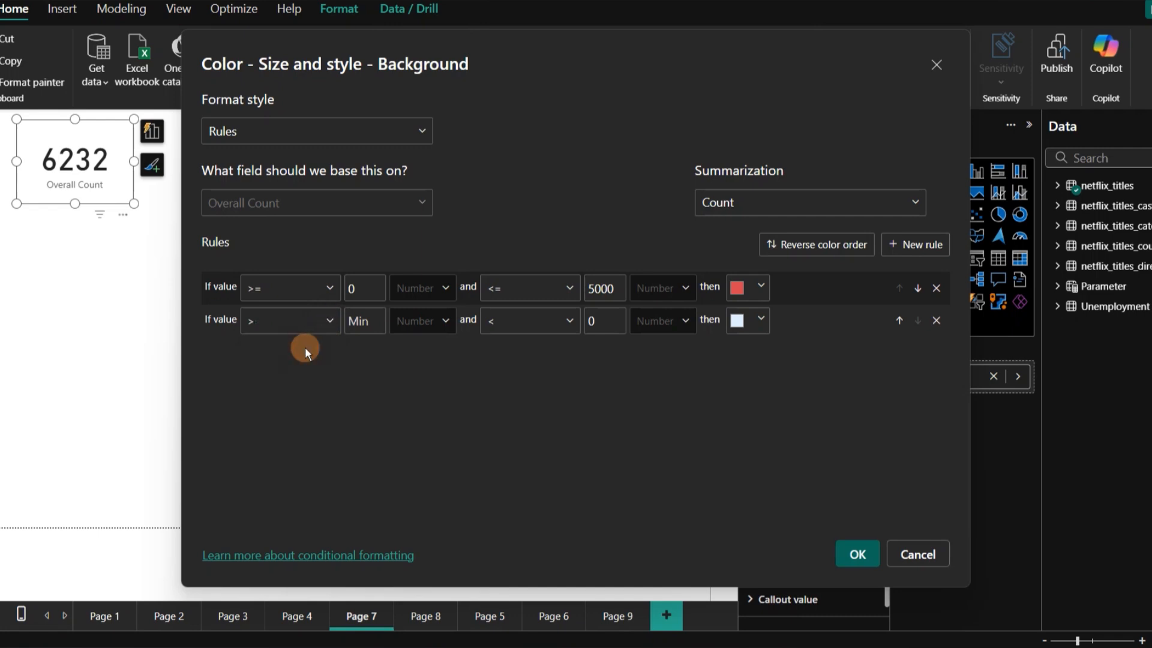
click(363, 333)
text(5000)
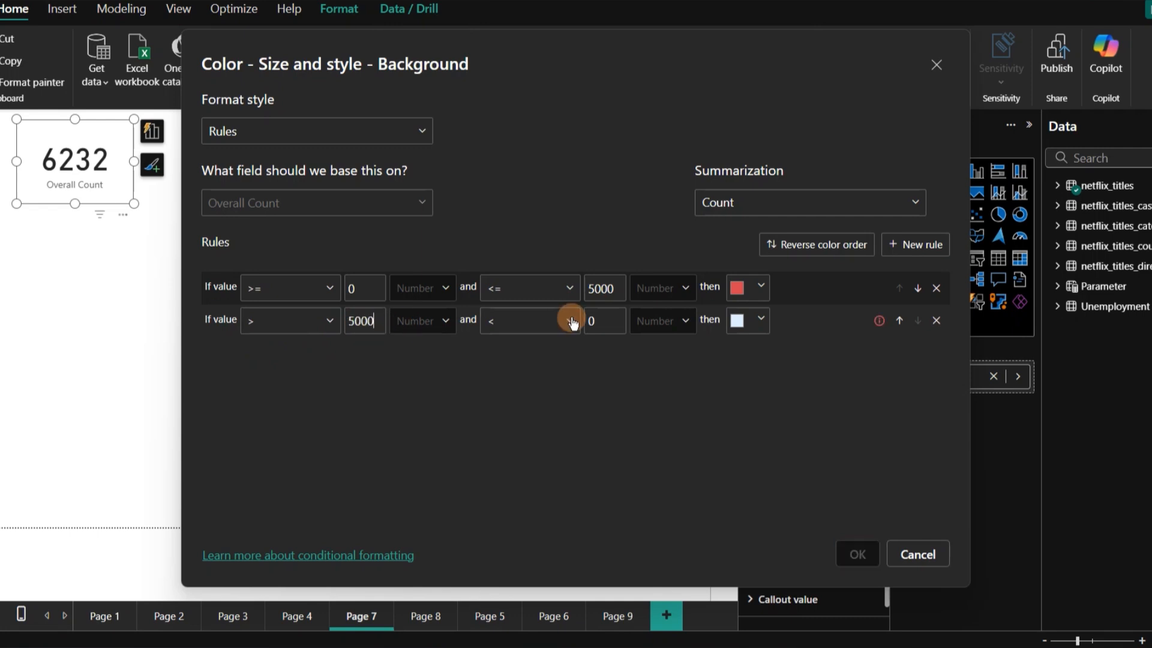
click(599, 321)
text(6000)
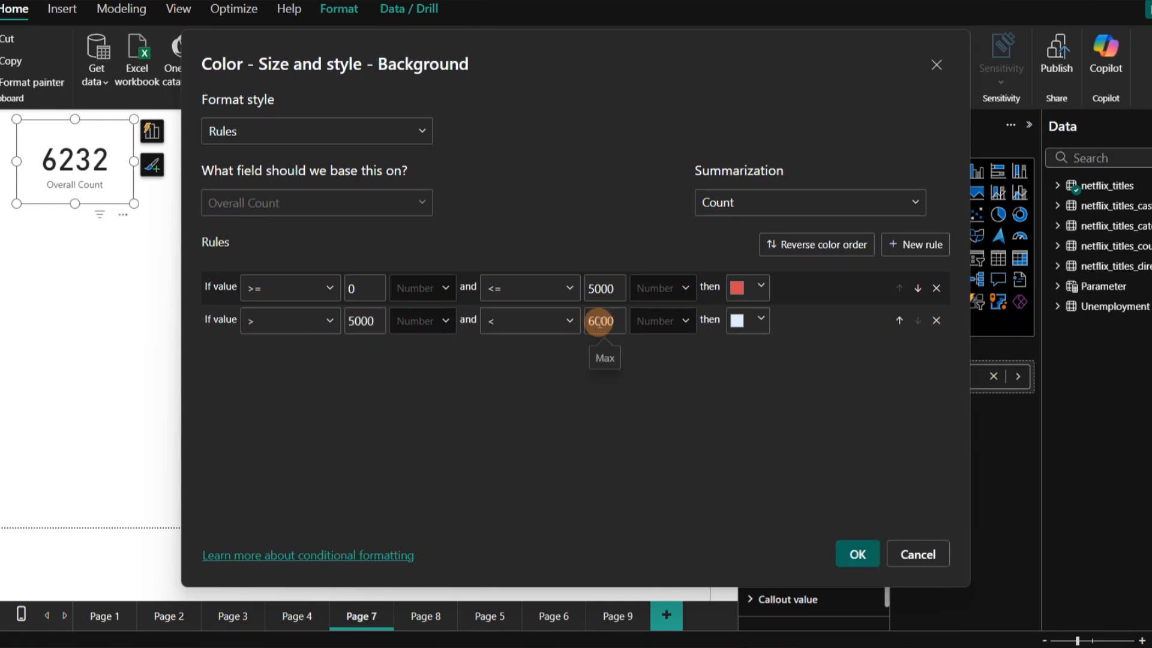
click(761, 321)
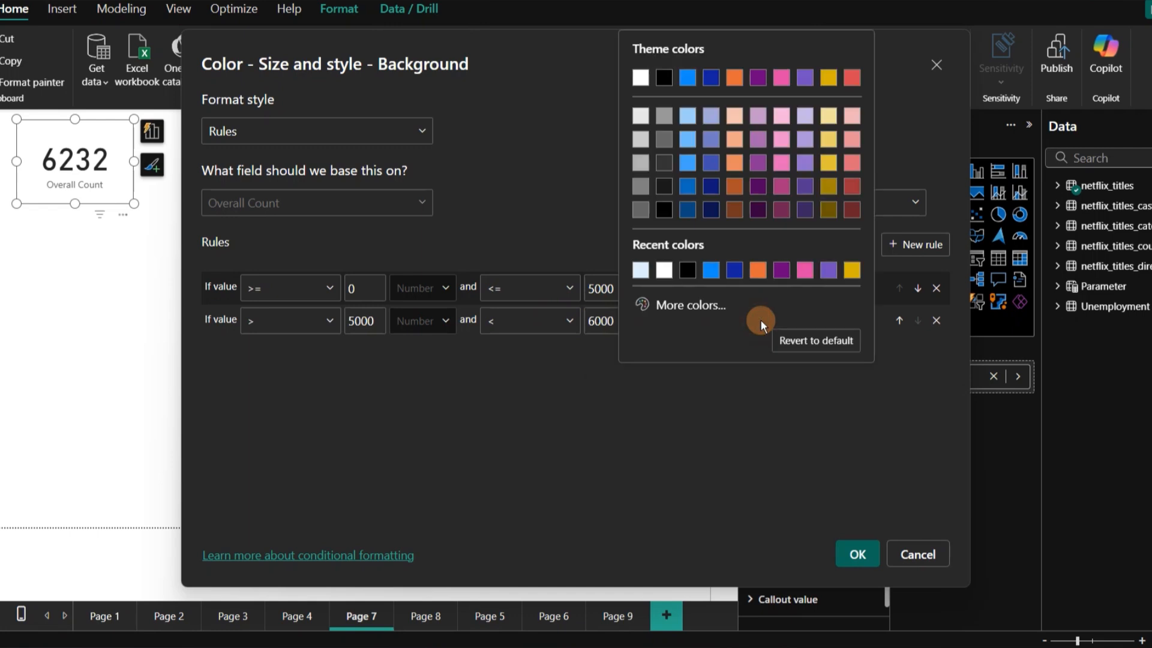
click(828, 160)
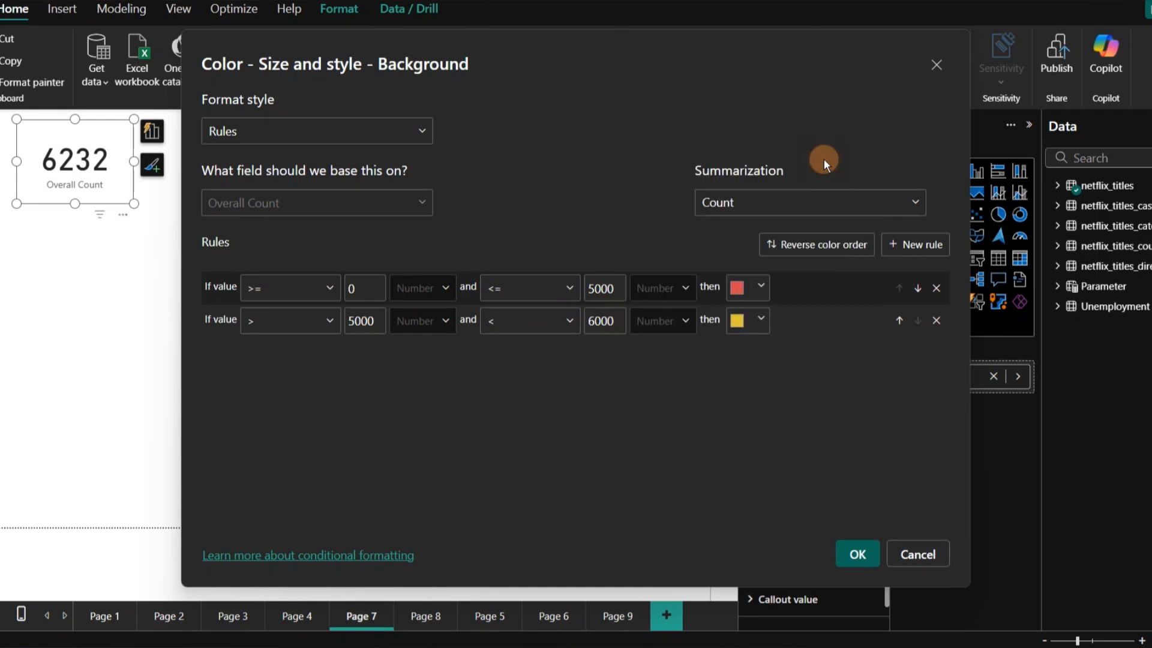
Add a third background rule for values >= 6000 and < Max, leaving its upper limit blank
click(907, 246)
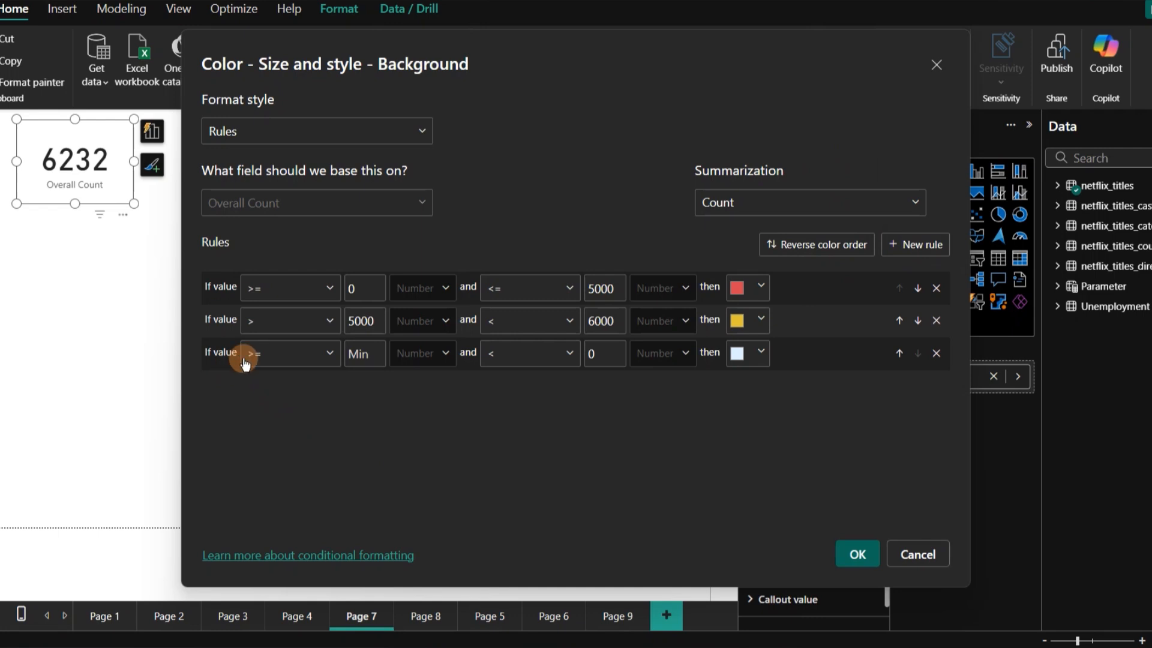
click(364, 356)
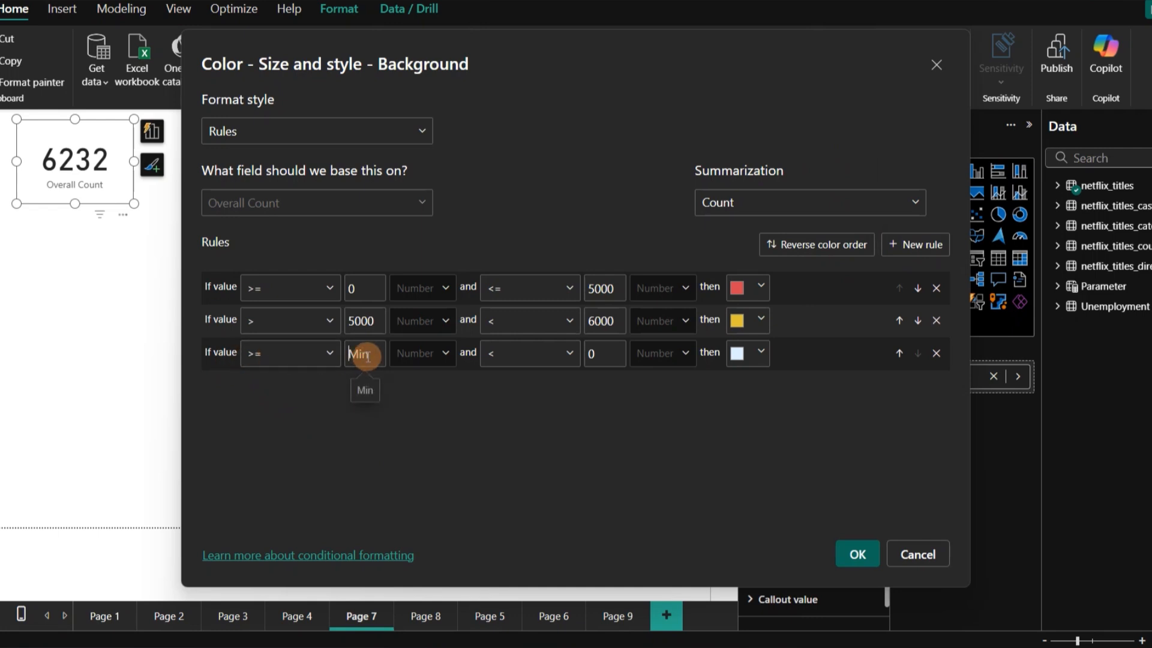
text(6000)
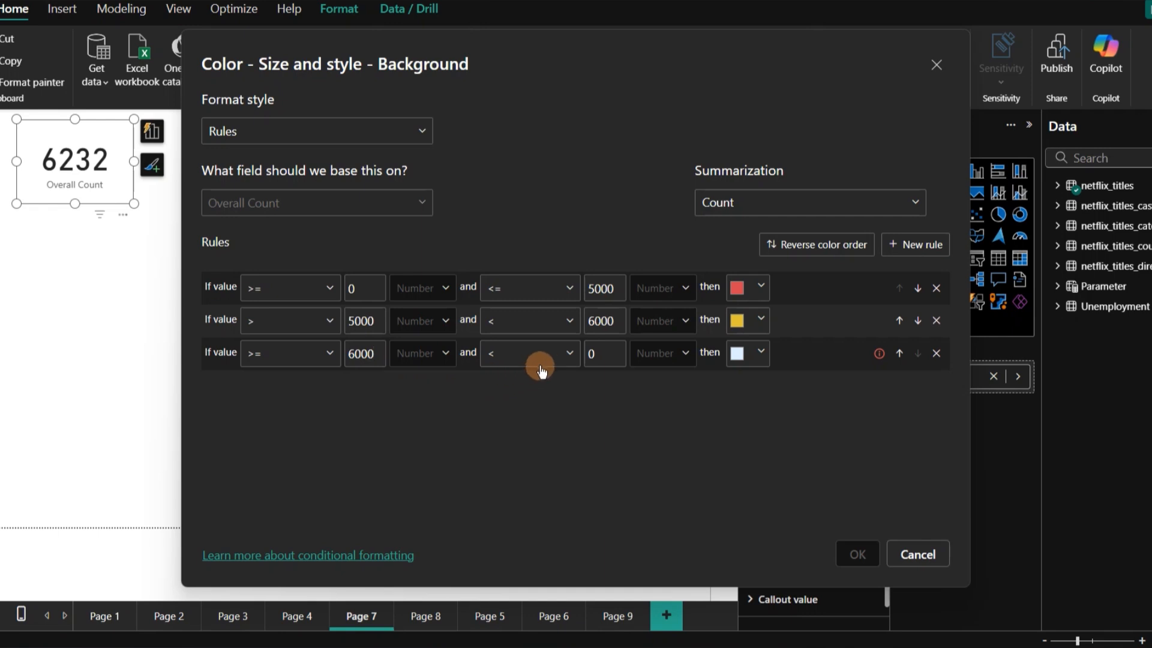
click(590, 357)
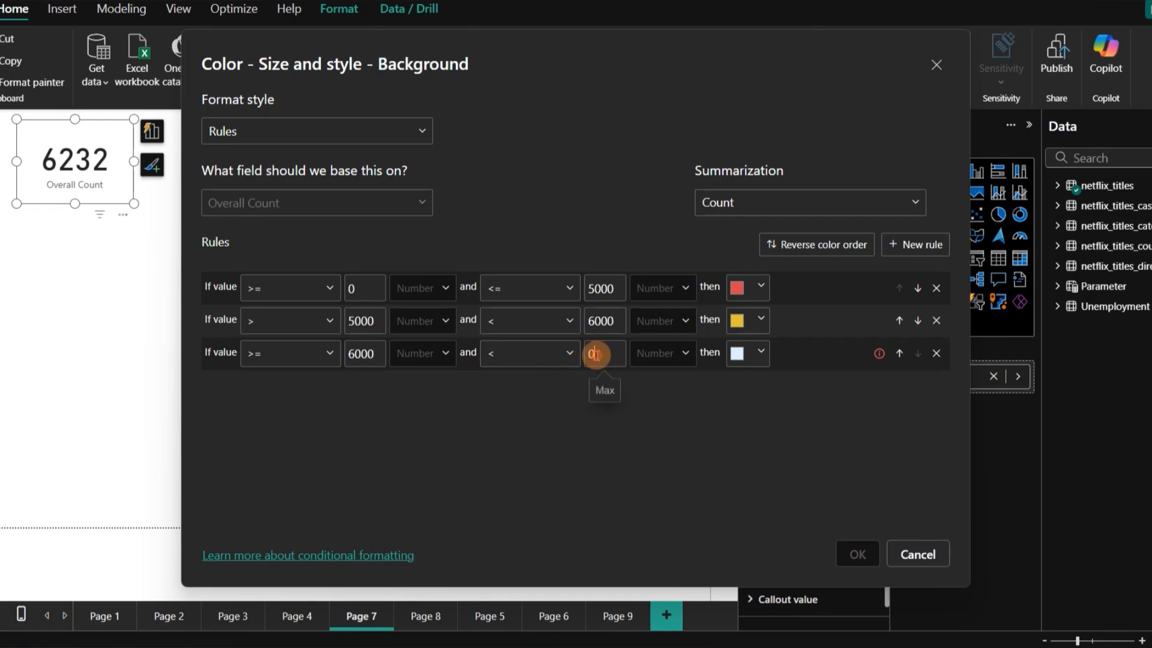
key(BackSpace)
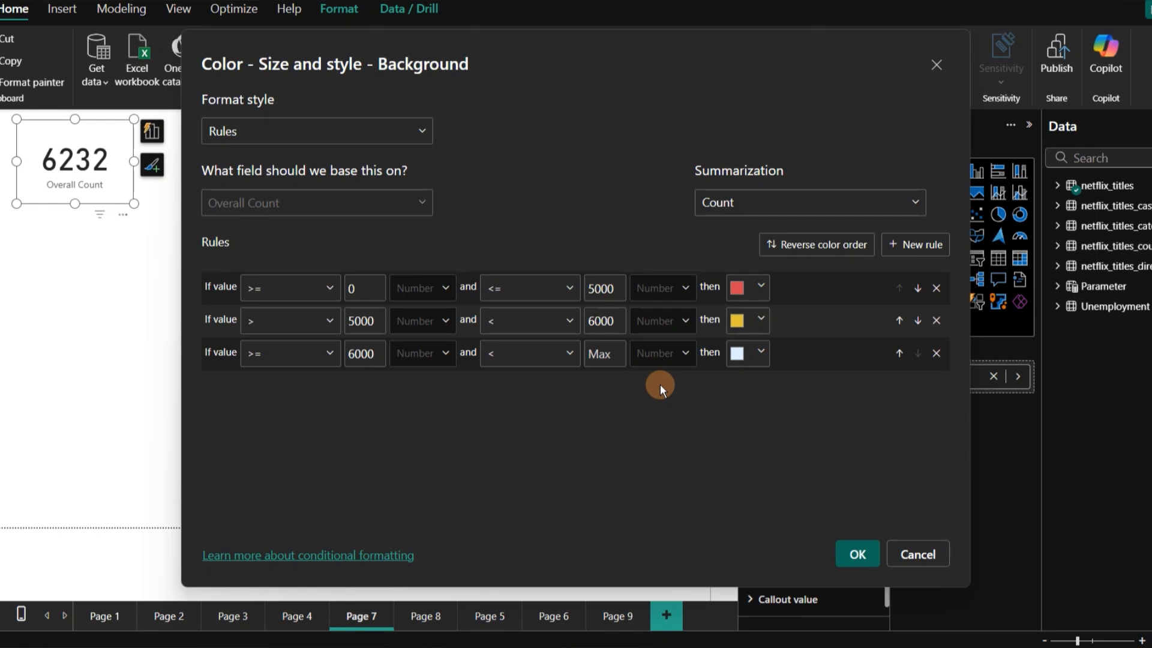
Set the third rule's color to custom green #2A9F3C and apply the rules to the card background
click(754, 354)
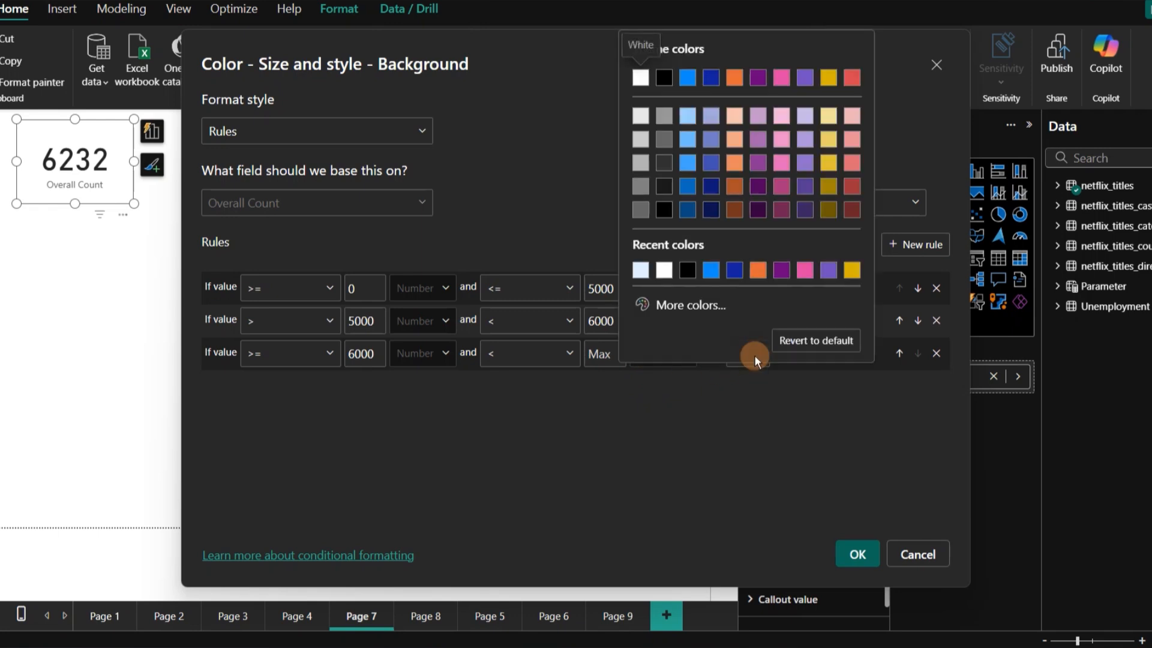
click(689, 306)
click(714, 250)
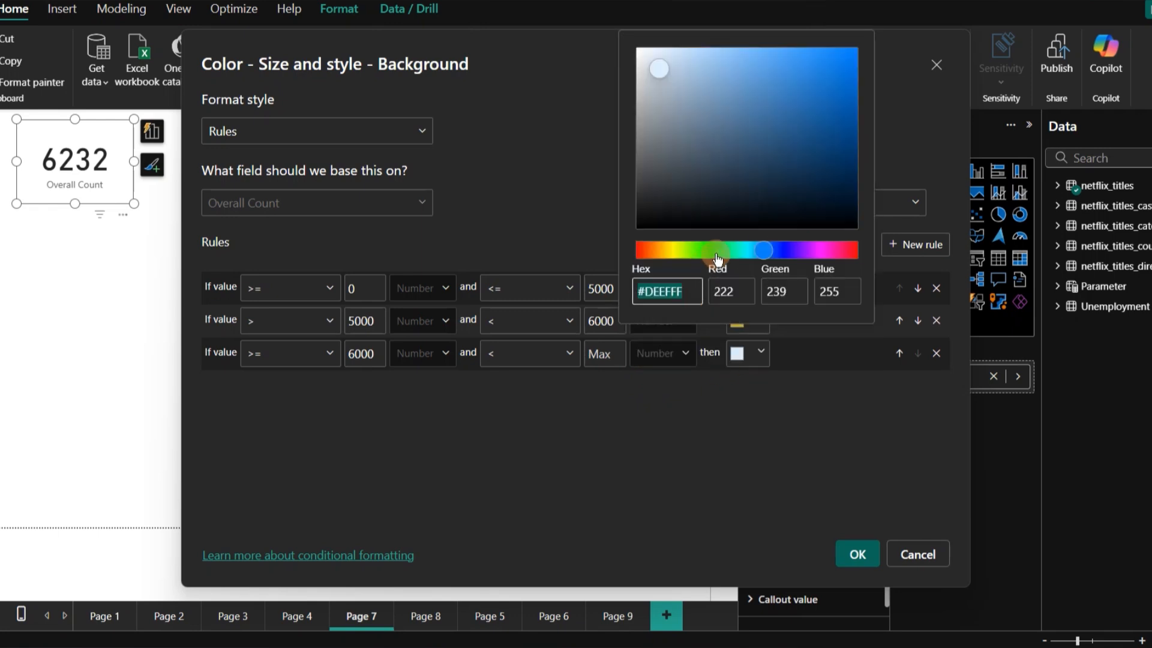
click(800, 120)
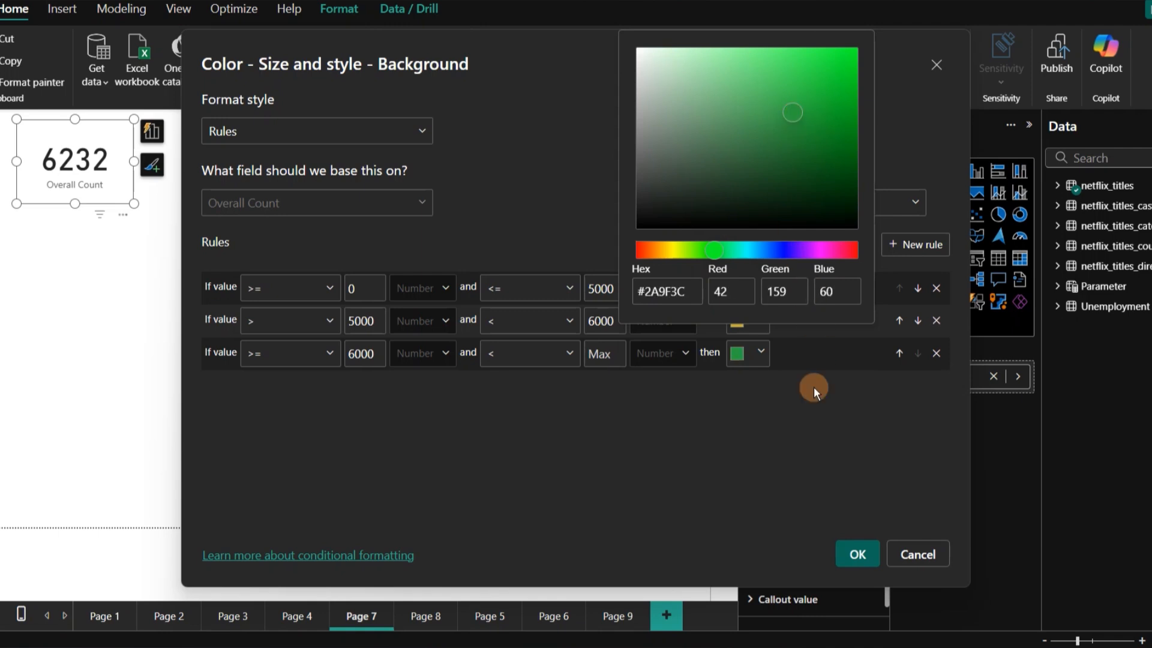
click(863, 485)
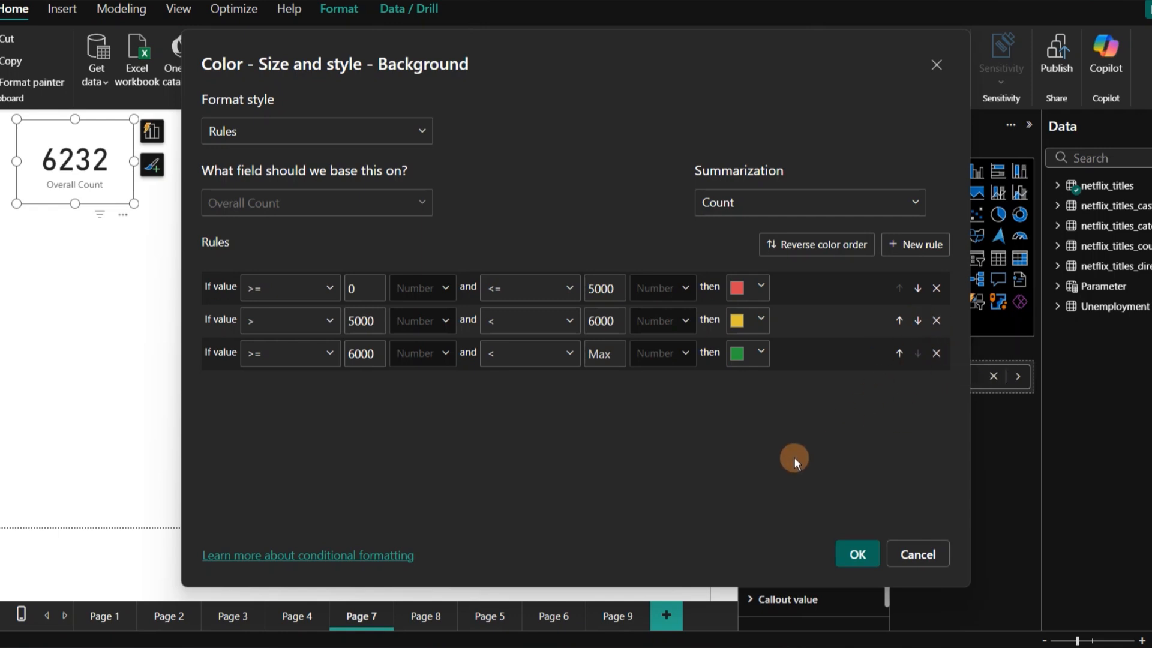
click(850, 551)
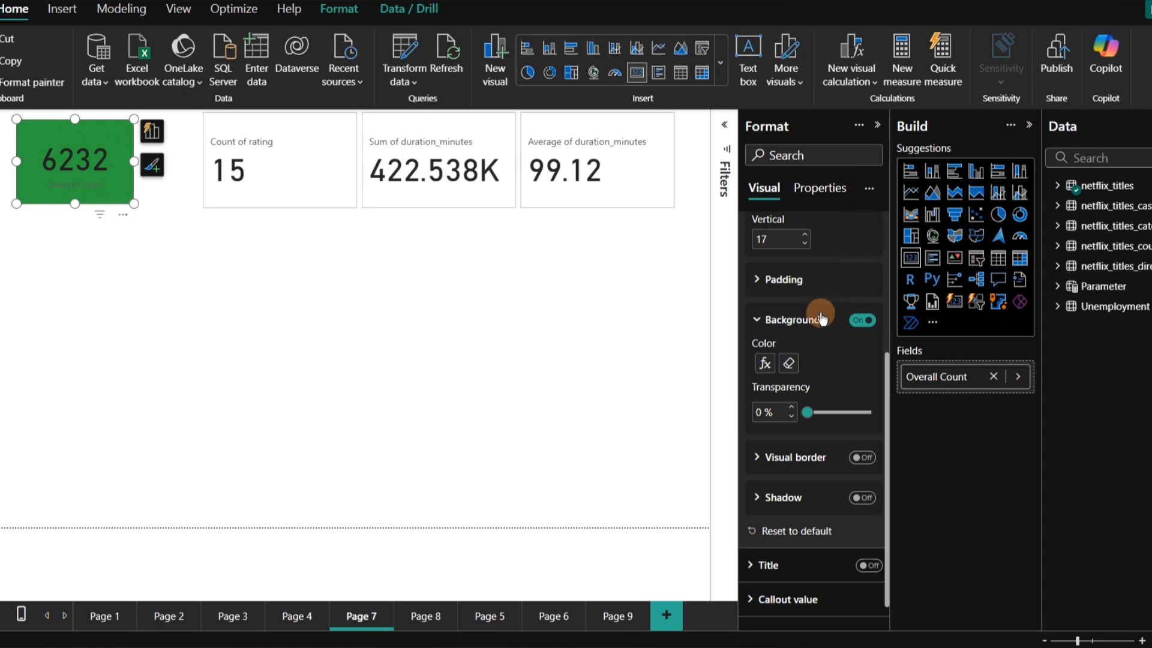
Open the conditional formatting settings for the Overall Count card's callout value color, using the Rules format style
scroll(820, 318, up, 5)
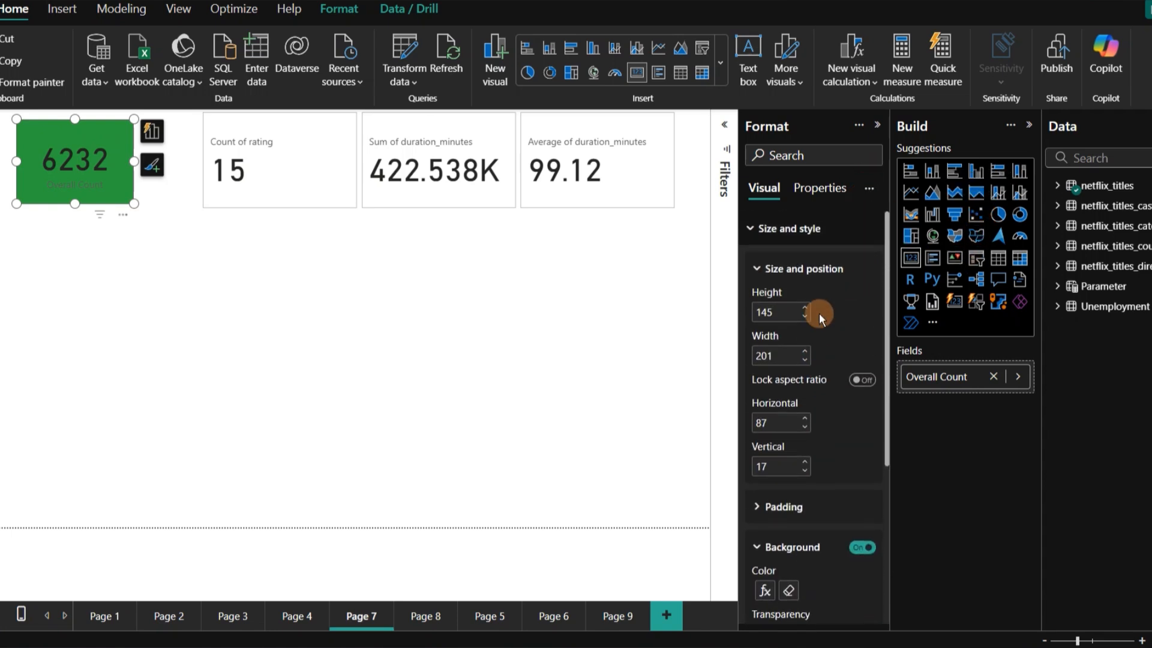
click(752, 234)
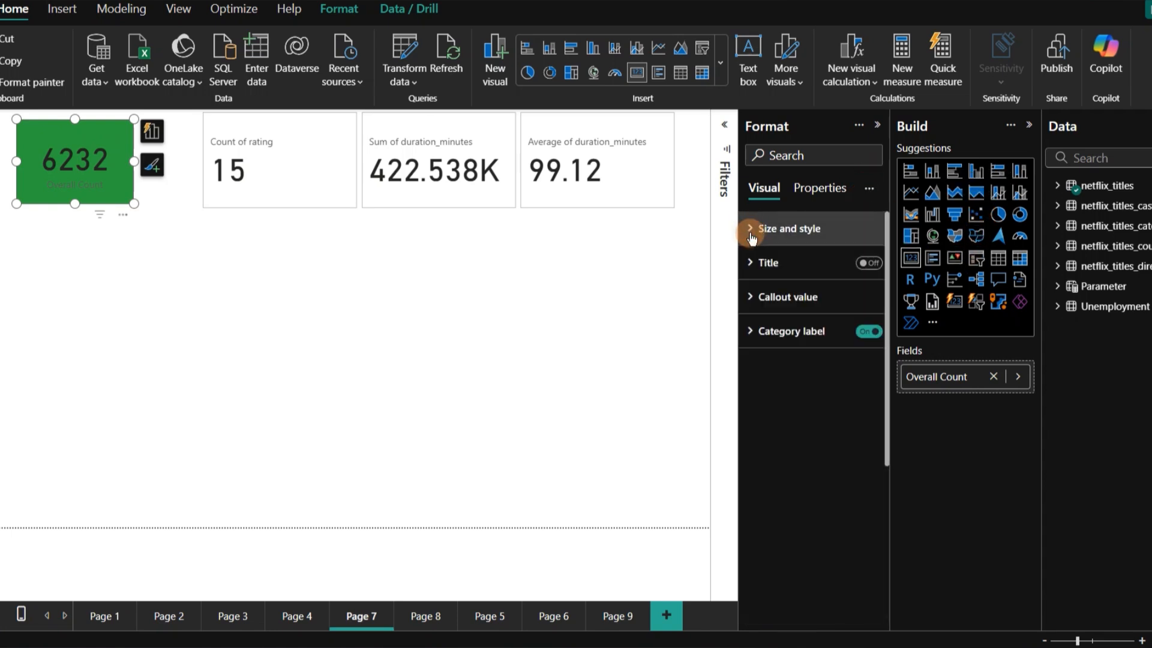
click(754, 297)
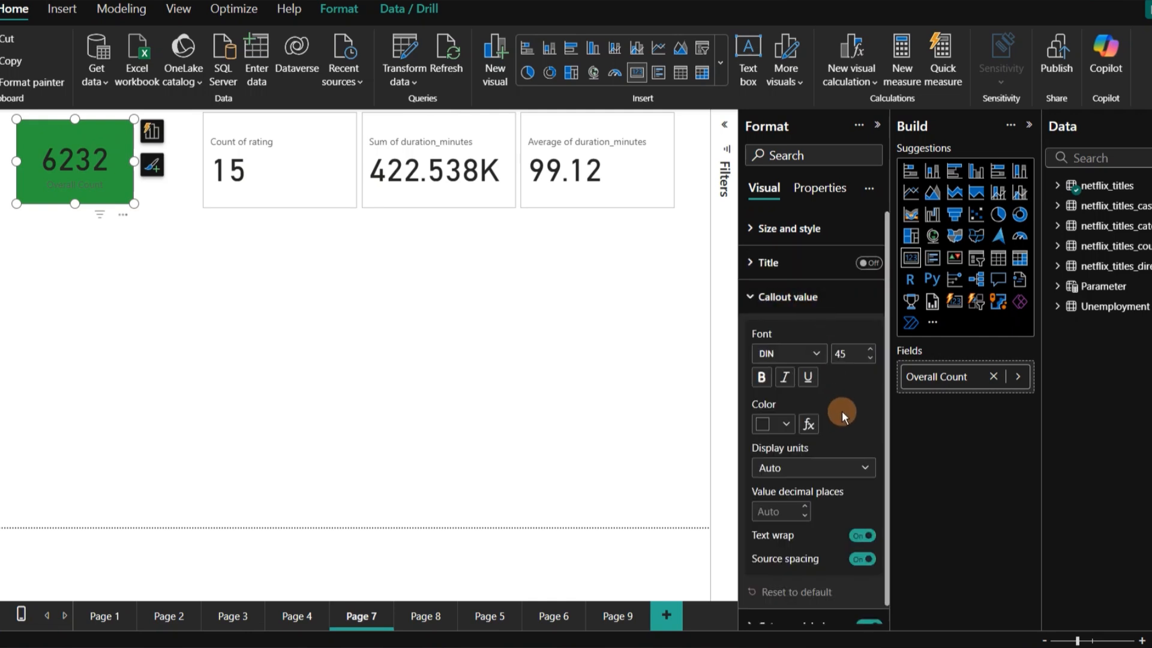
scroll(842, 411, down, 1)
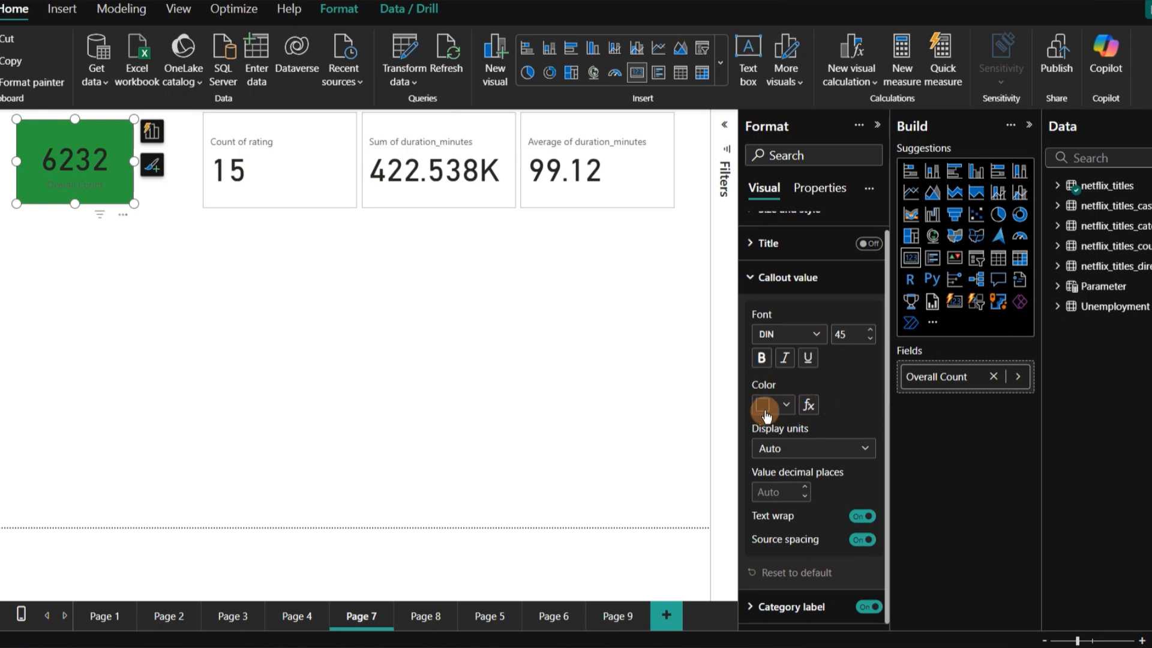
click(809, 406)
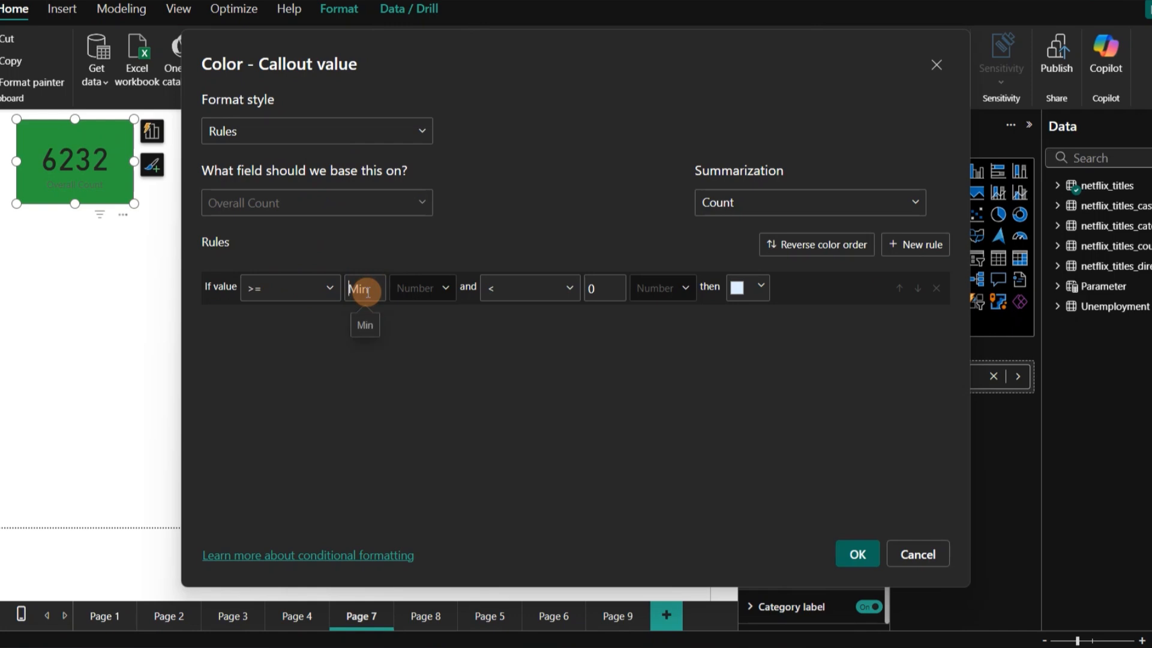
Set the first callout value rule to color values >= 0 and <= 5000 dark gray
text(0)
click(602, 285)
key(BackSpace)
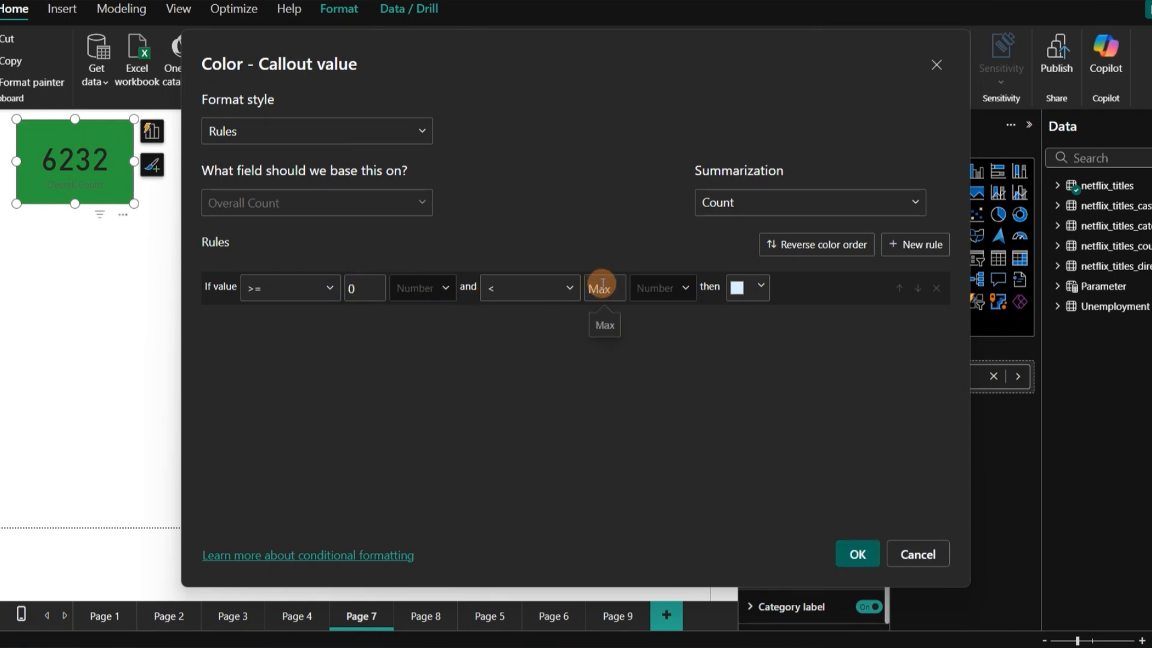
text(5000)
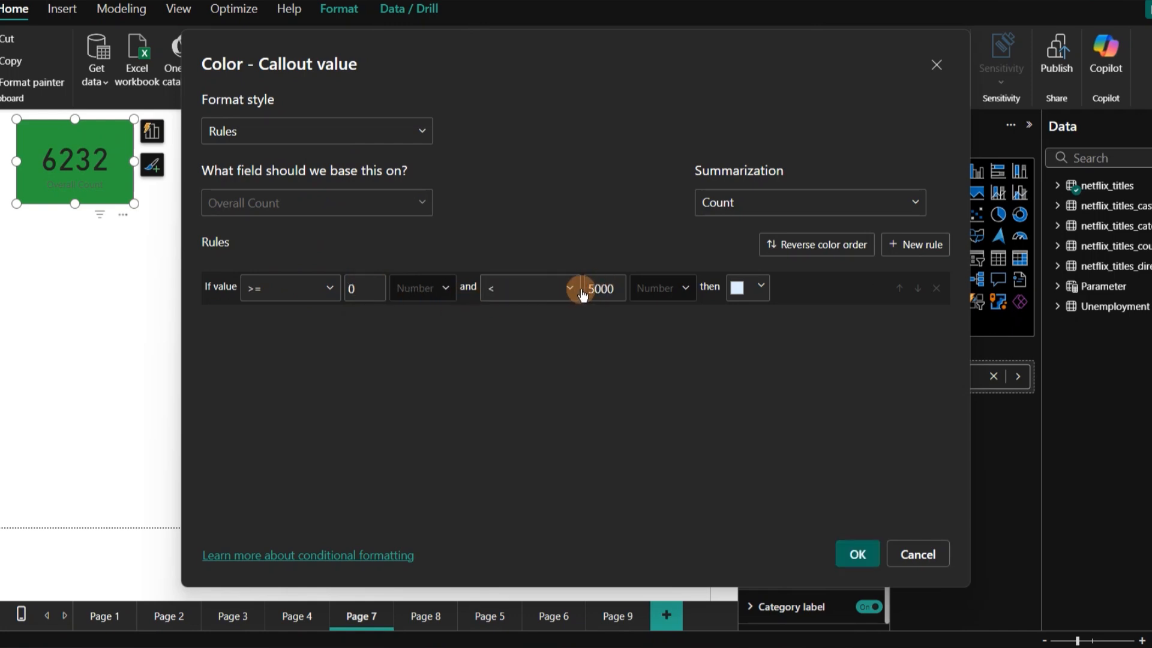
click(576, 288)
click(542, 346)
click(760, 286)
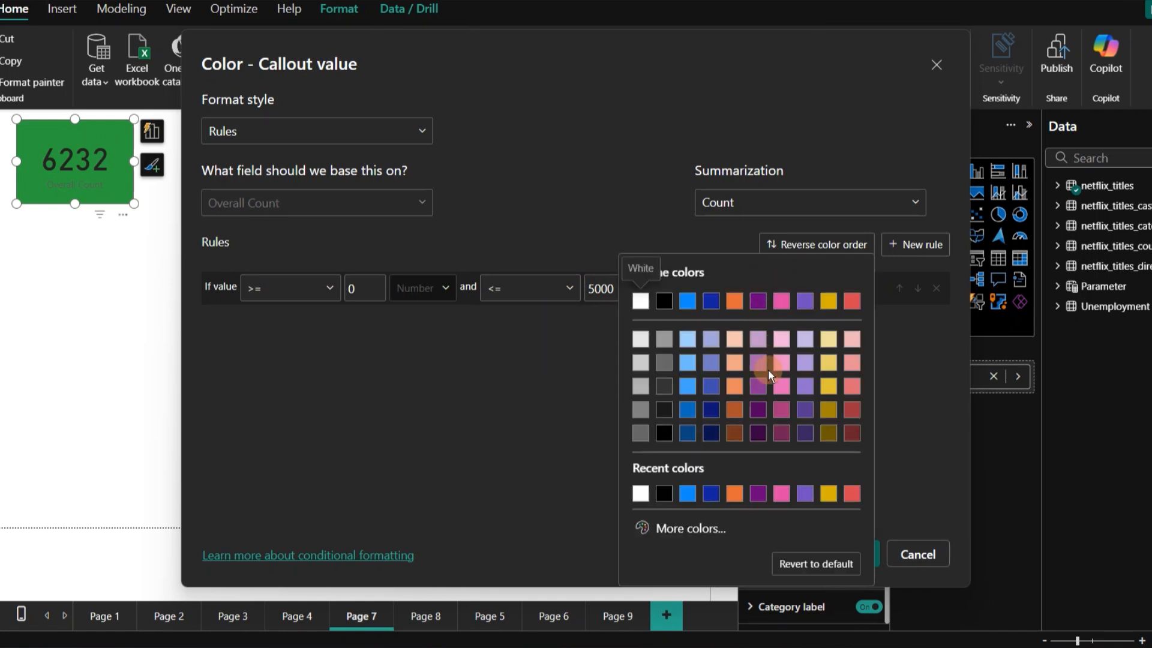
click(664, 385)
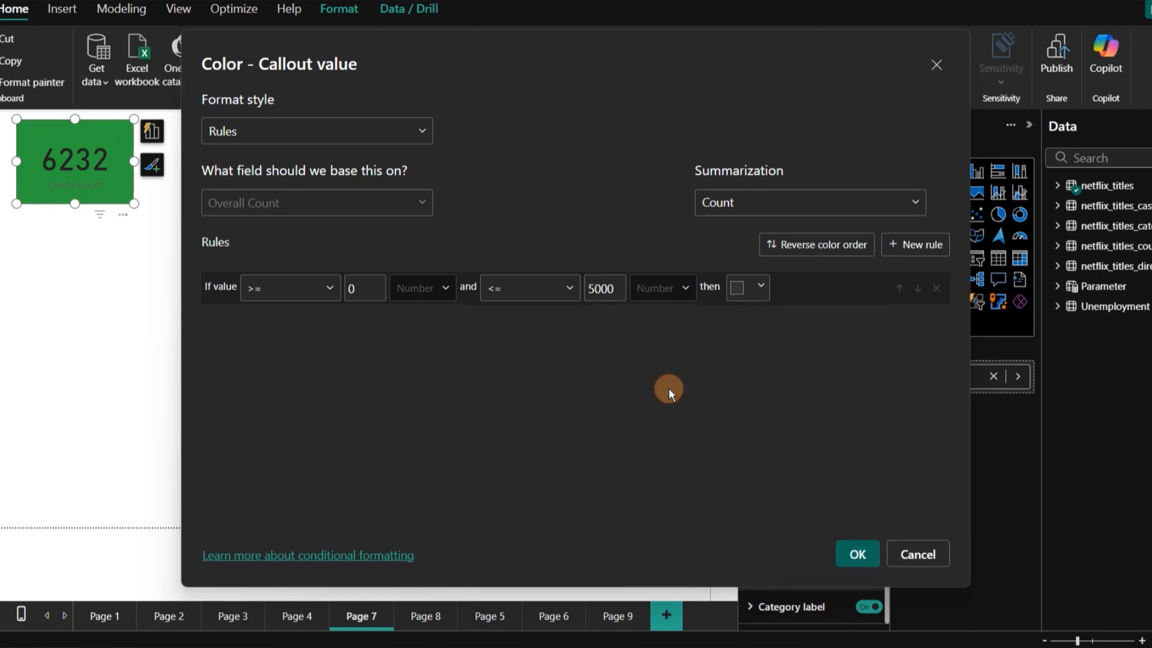
Add a second callout value rule for values > 5000 and < 6000
click(915, 244)
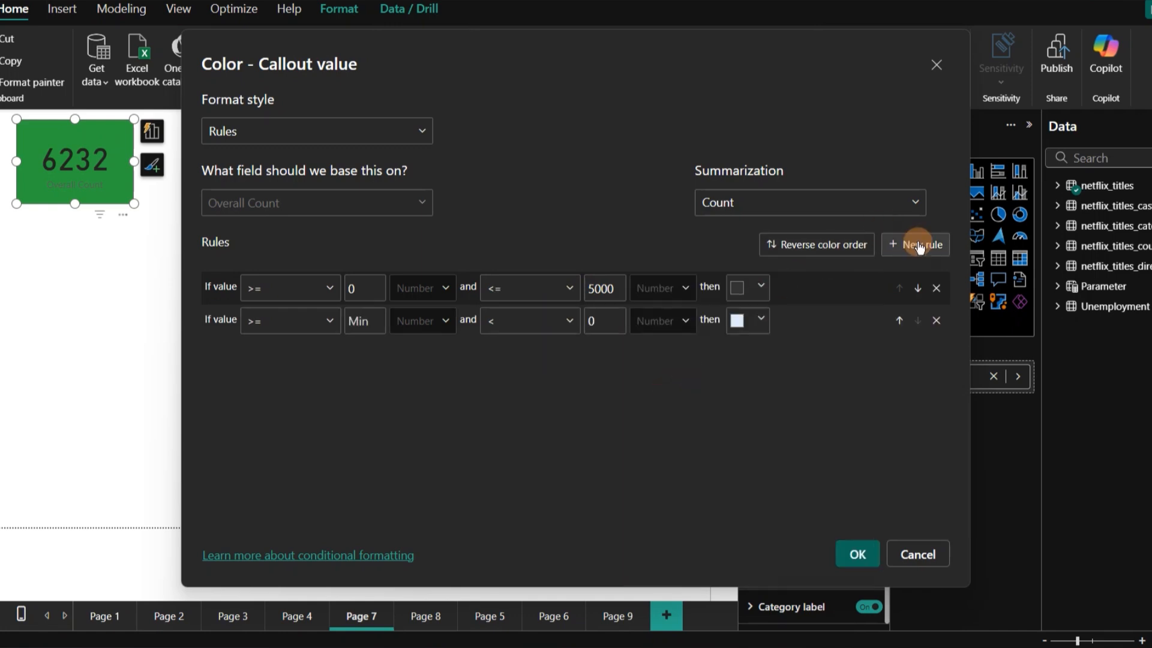
click(354, 321)
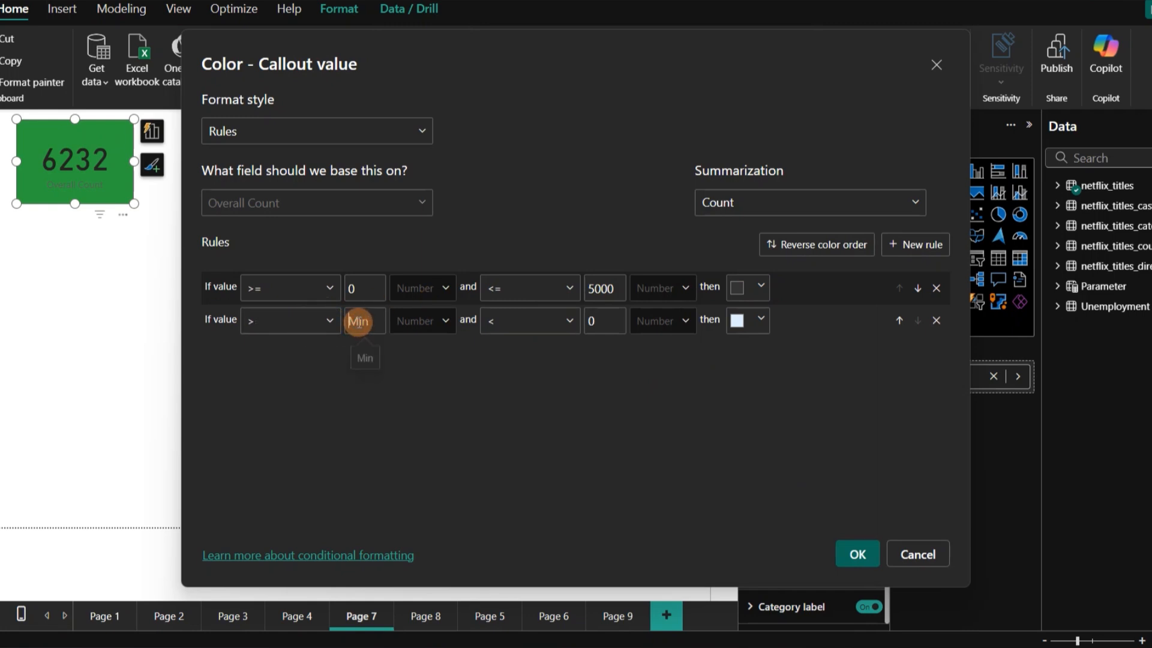
text(5000)
click(594, 322)
key(BackSpace)
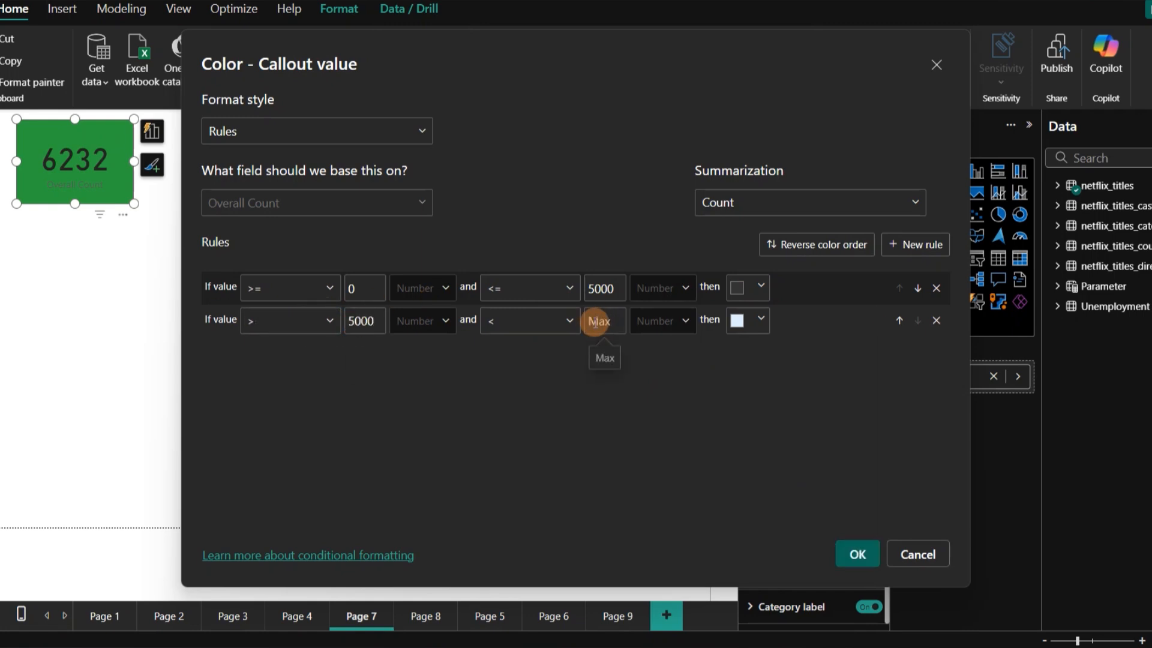
text(6000)
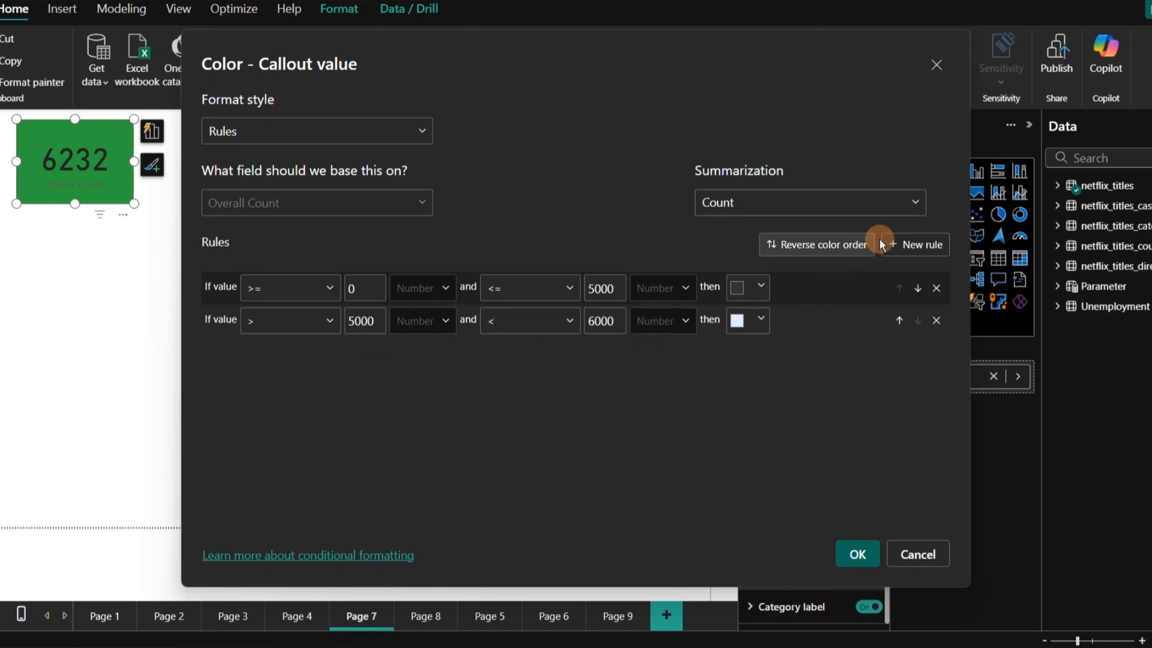
Add a third callout value rule for values >= 6000 and < Max, leaving its upper limit blank
click(899, 247)
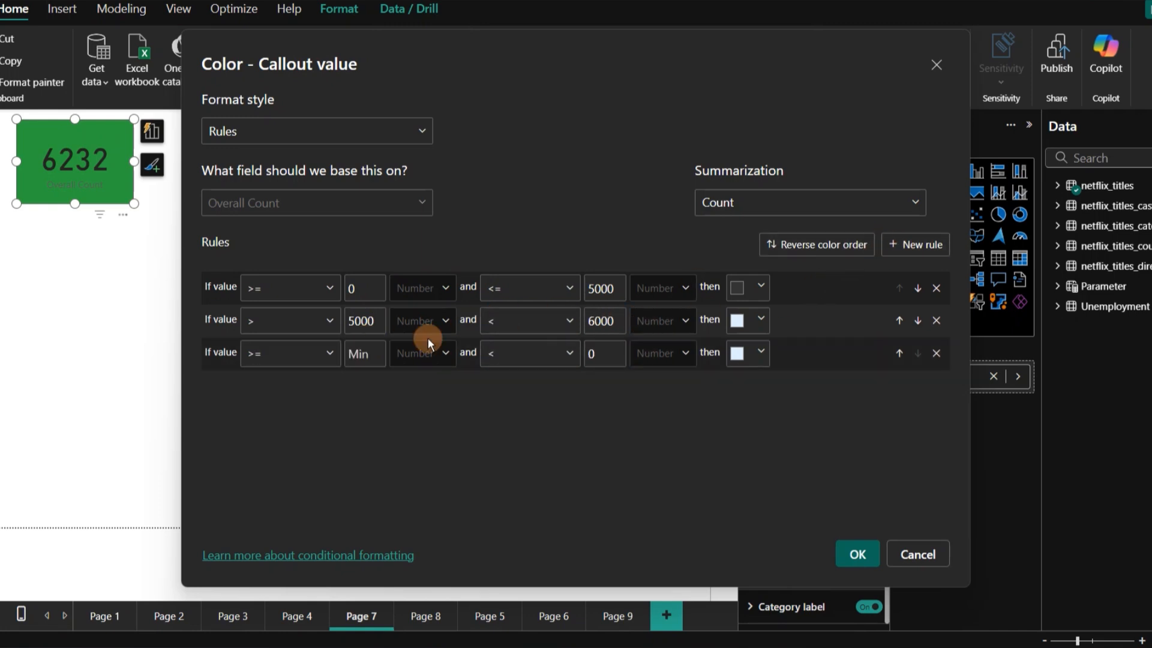
click(360, 353)
text(6000)
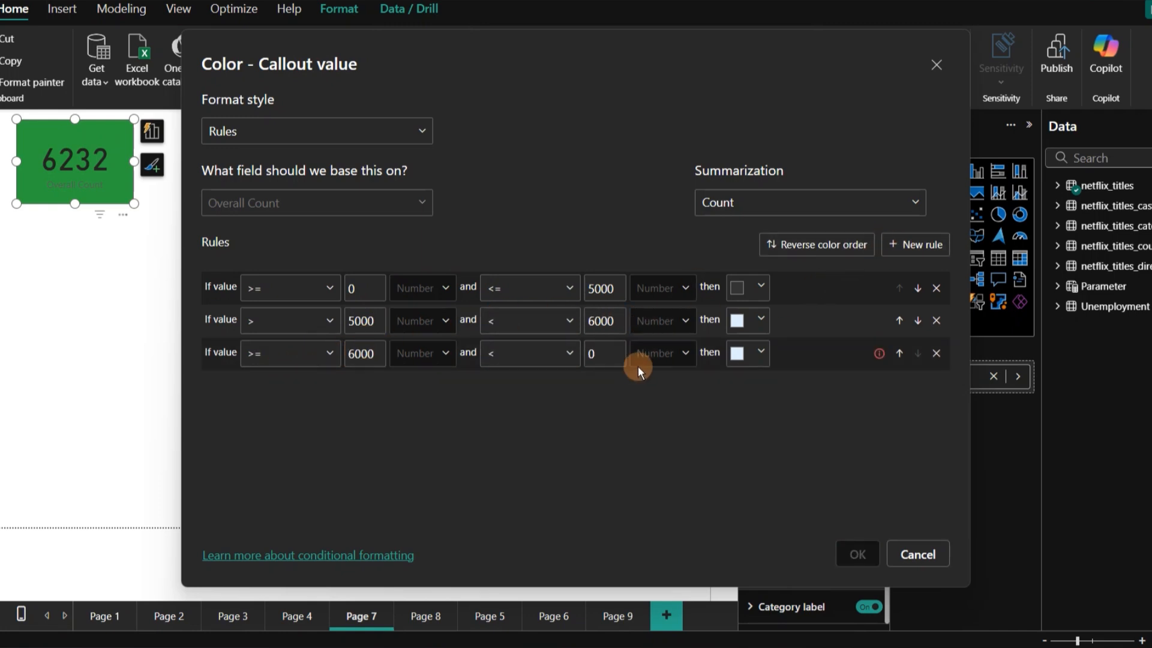
click(610, 353)
key(BackSpace)
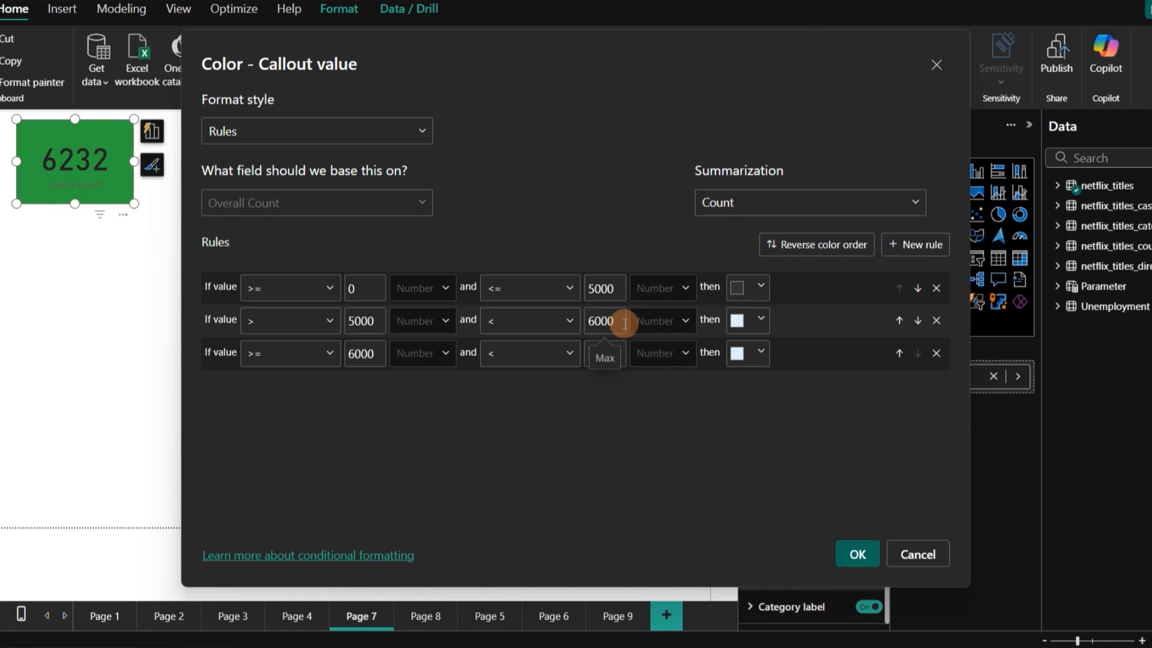
Set the second callout value rule's color to dark blue and the third rule's to white, and apply the rules to the card
click(758, 325)
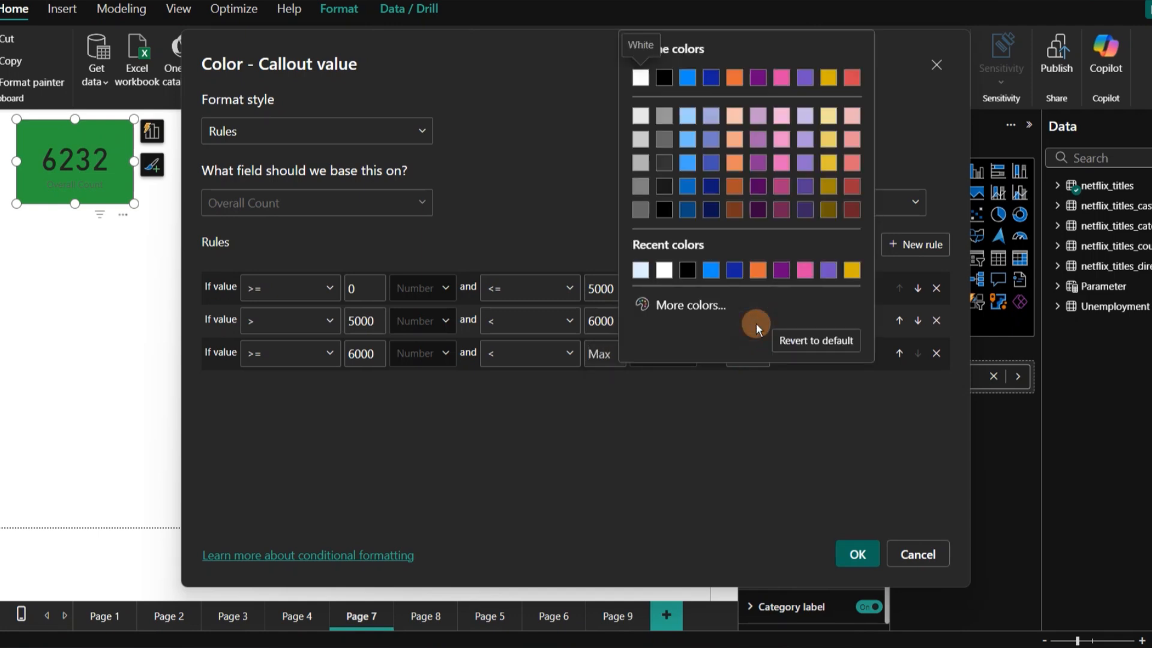
click(711, 210)
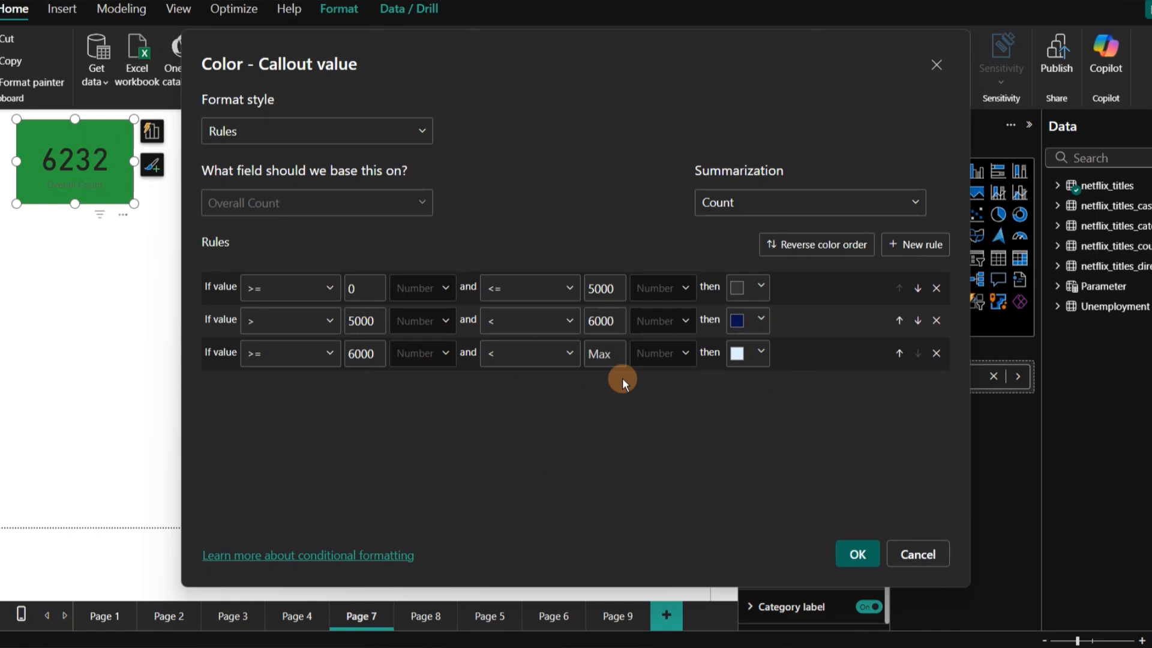
click(758, 354)
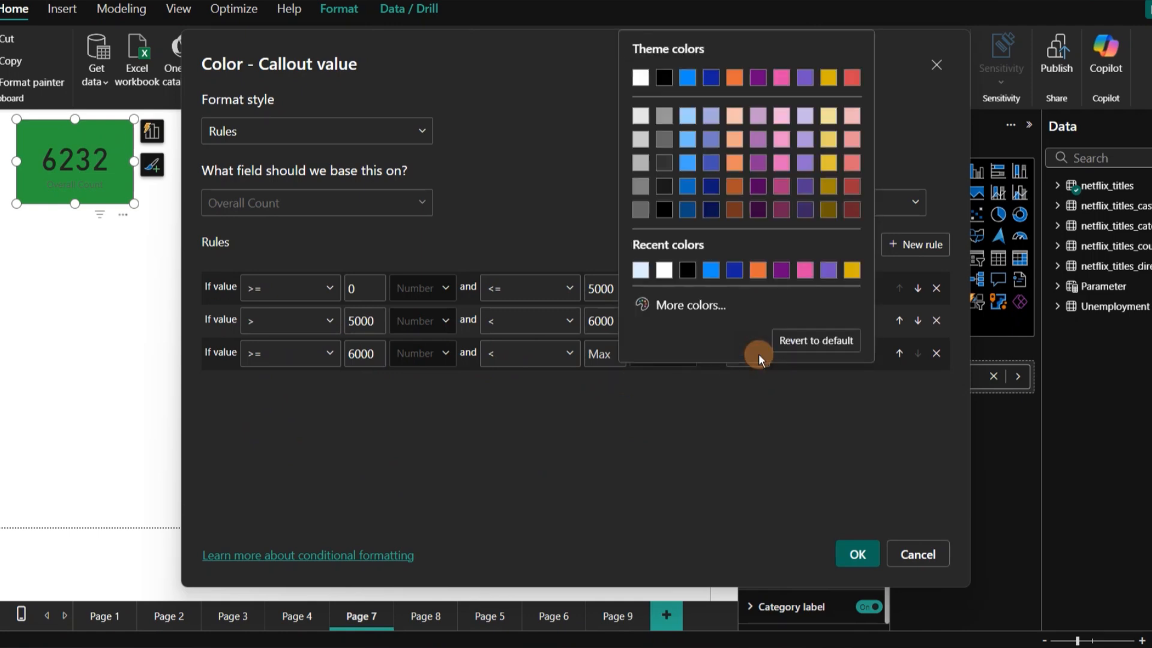
click(663, 272)
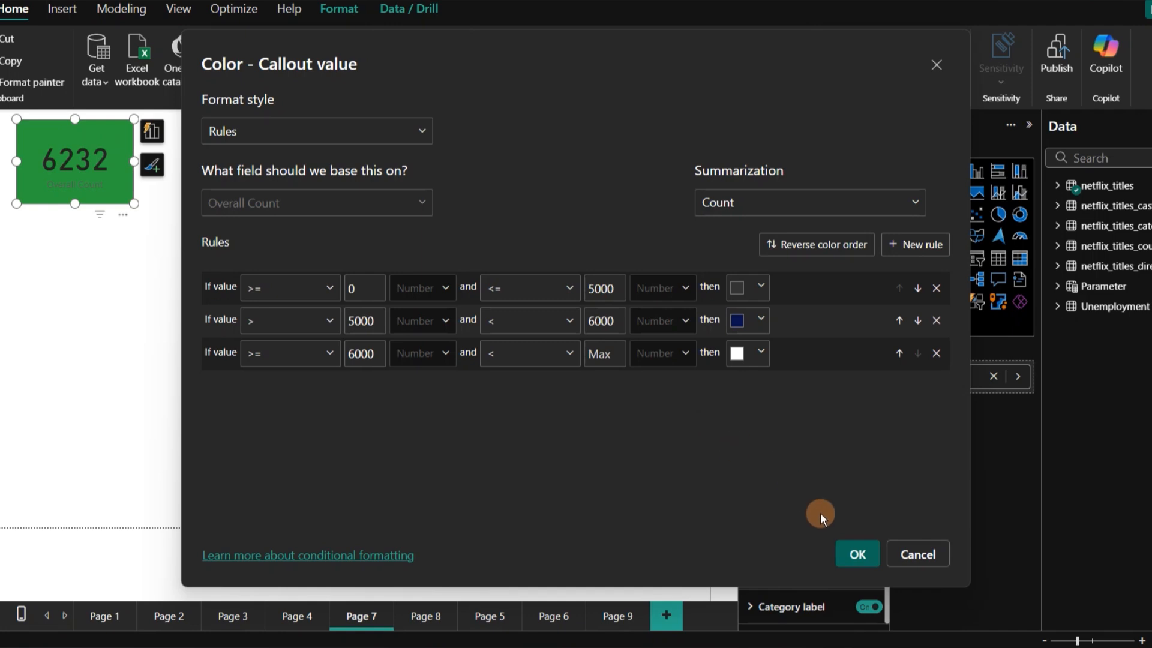
click(849, 552)
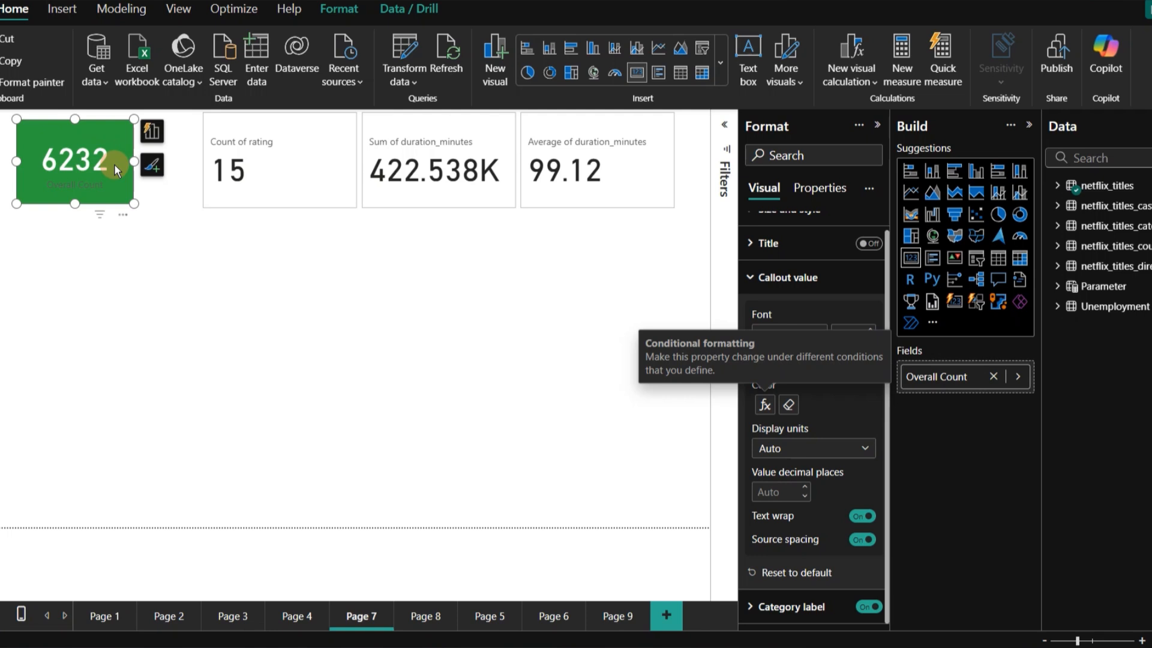
click(149, 223)
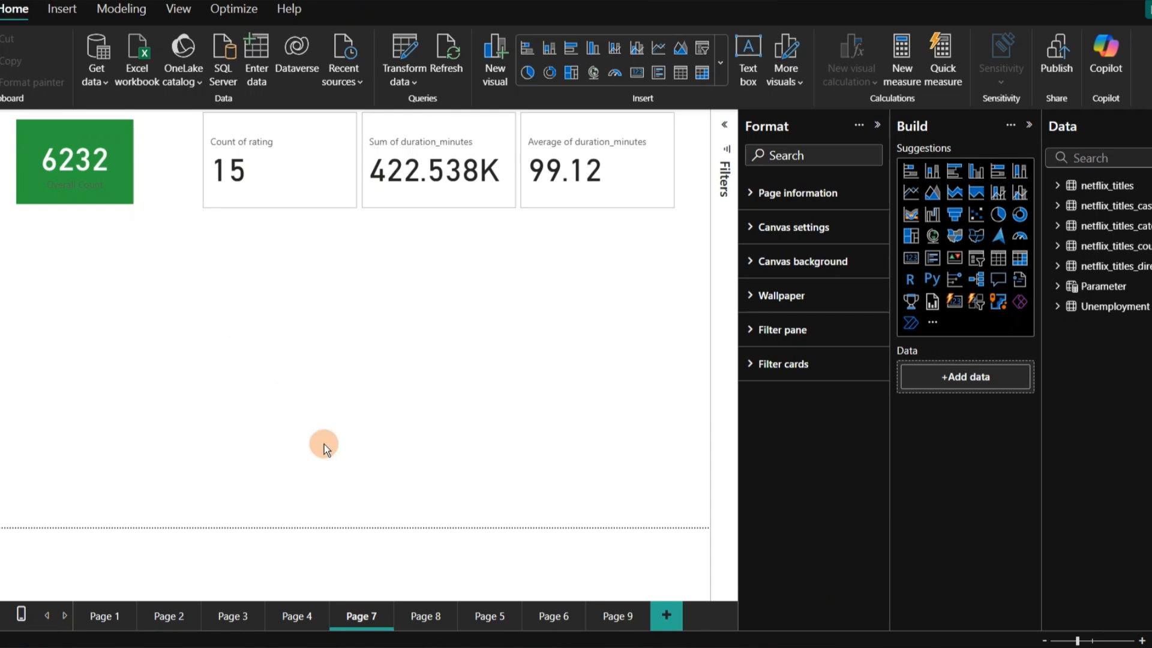
Switch to Page 8 of the report and select the matrix visual
click(408, 618)
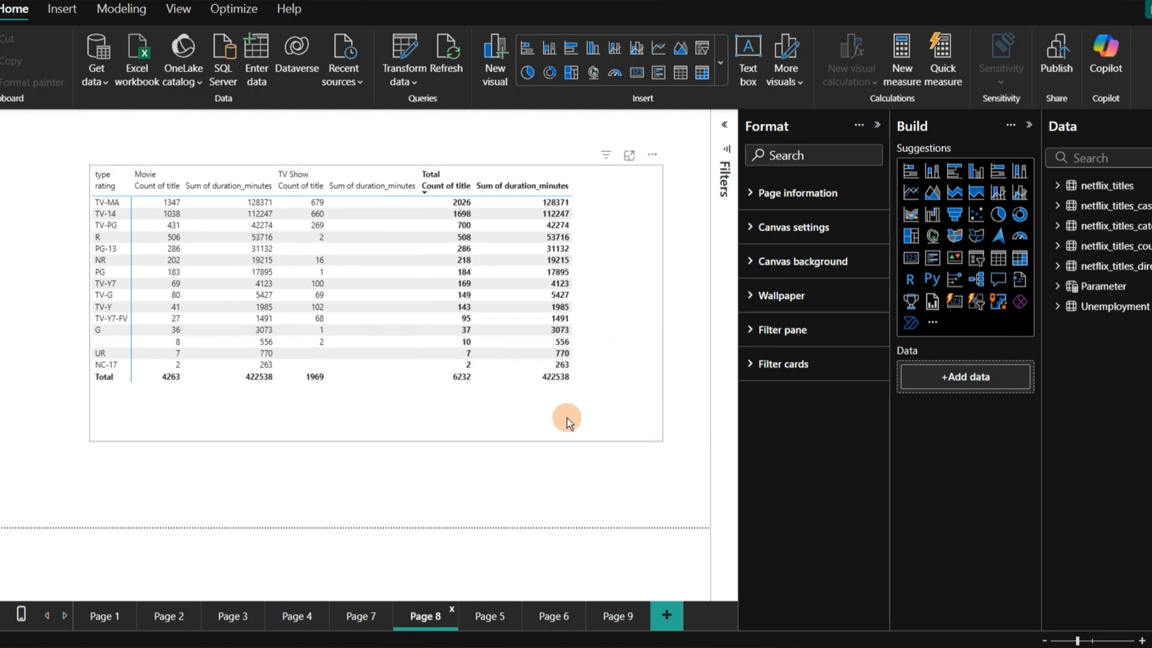
click(536, 412)
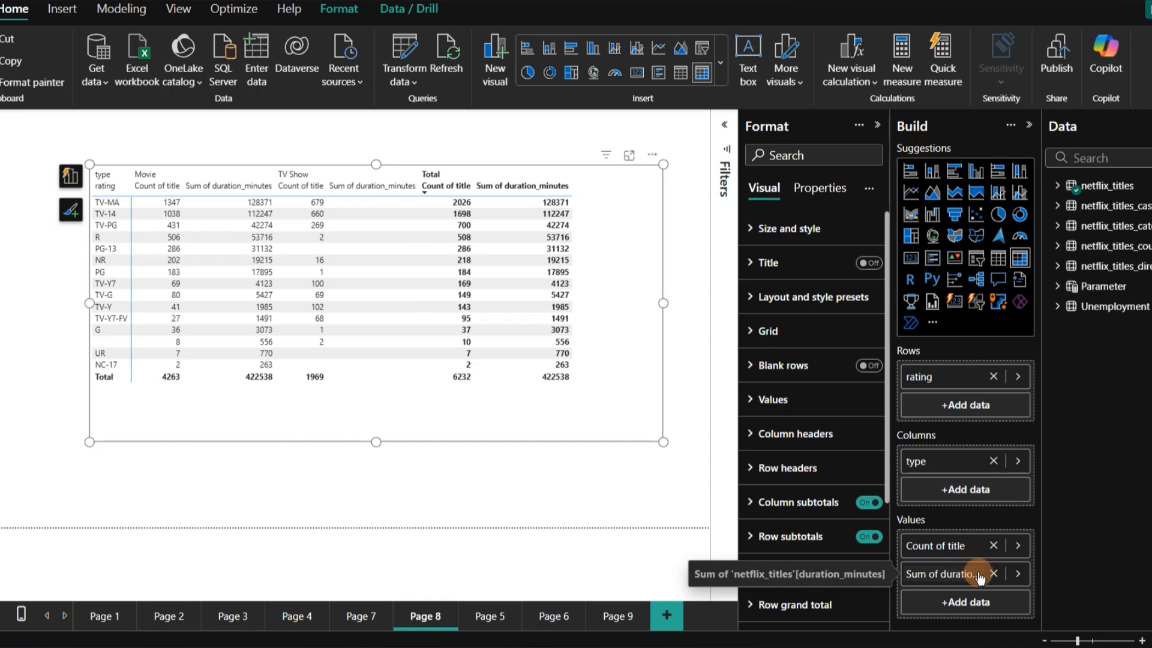
click(1019, 574)
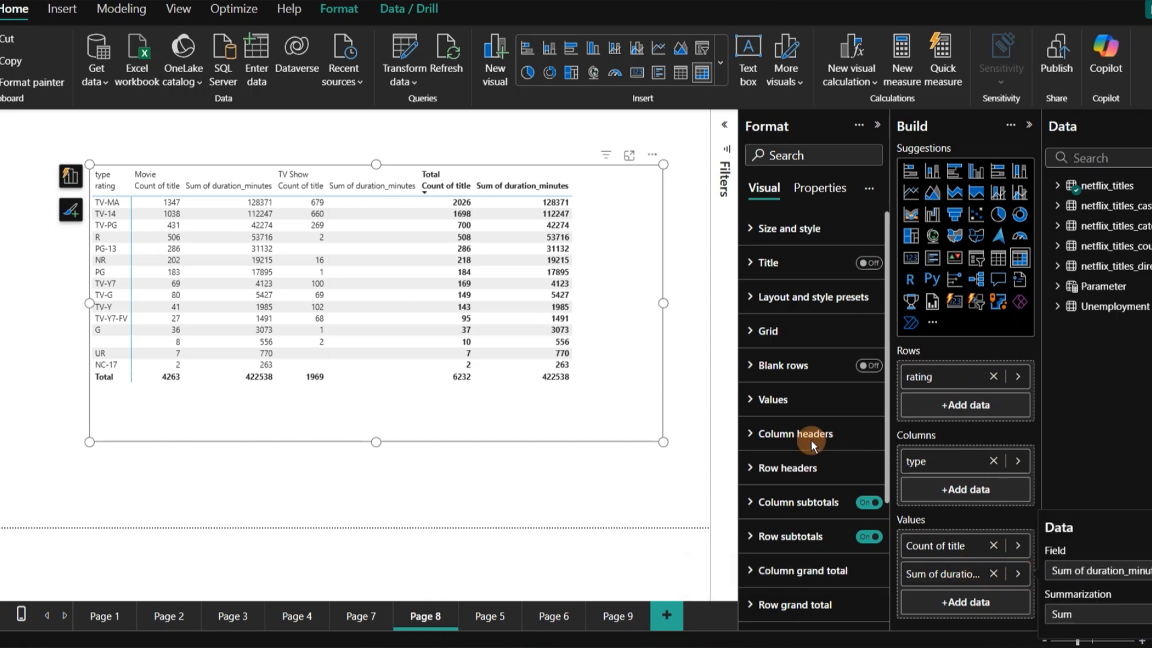
click(750, 400)
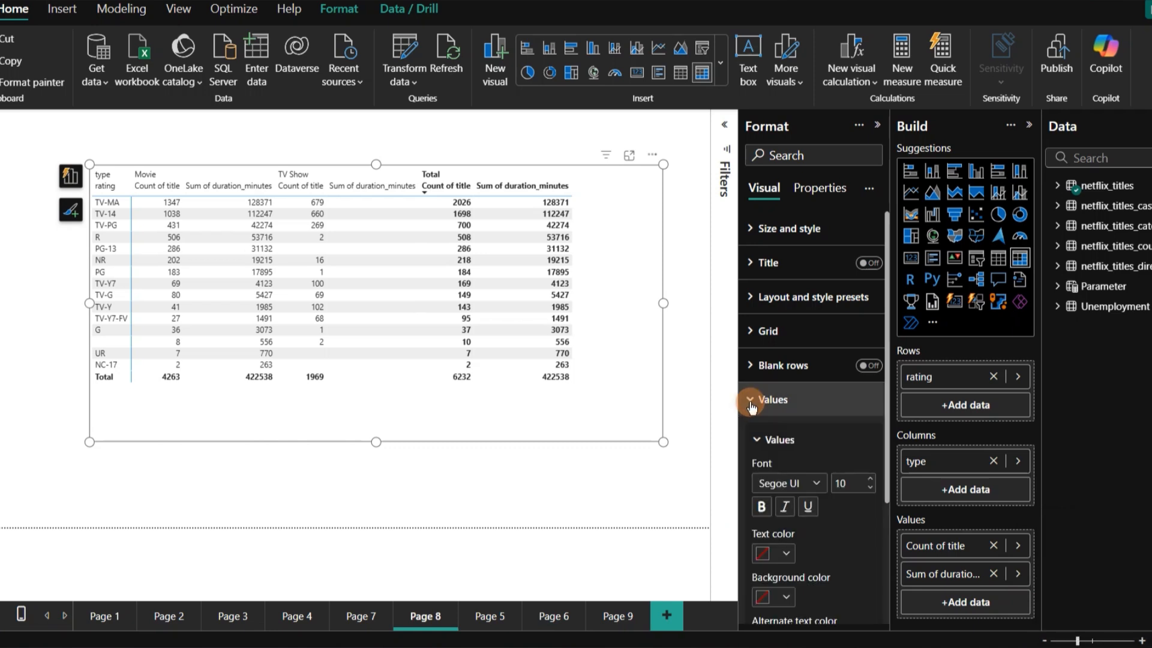
right_click(960, 575)
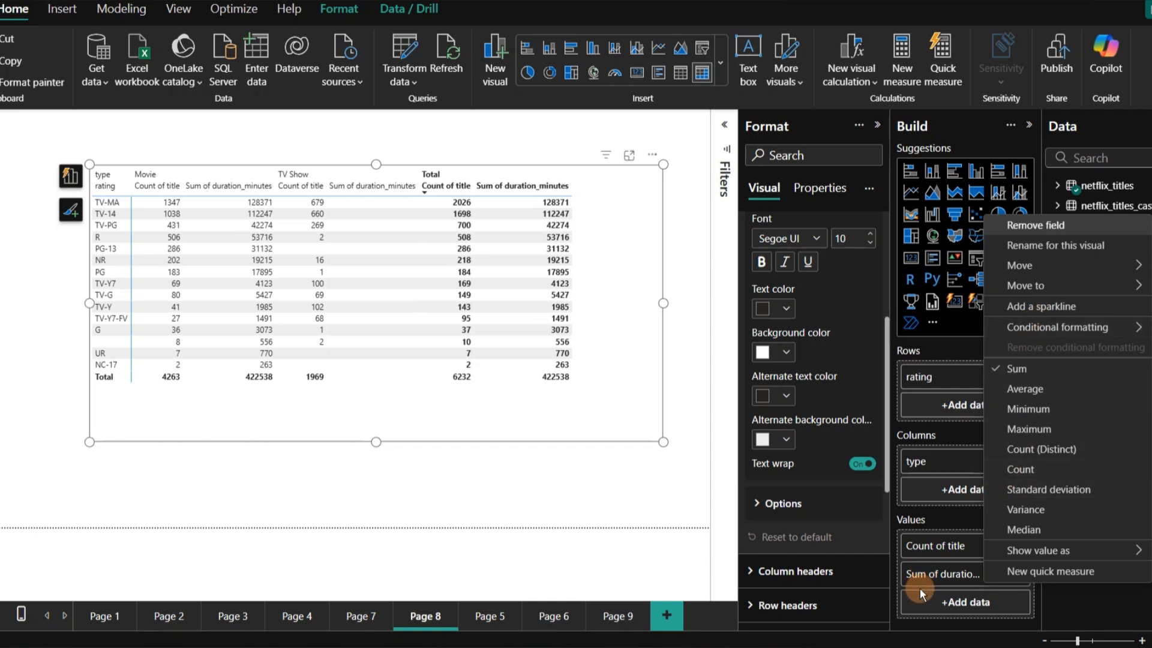
click(940, 574)
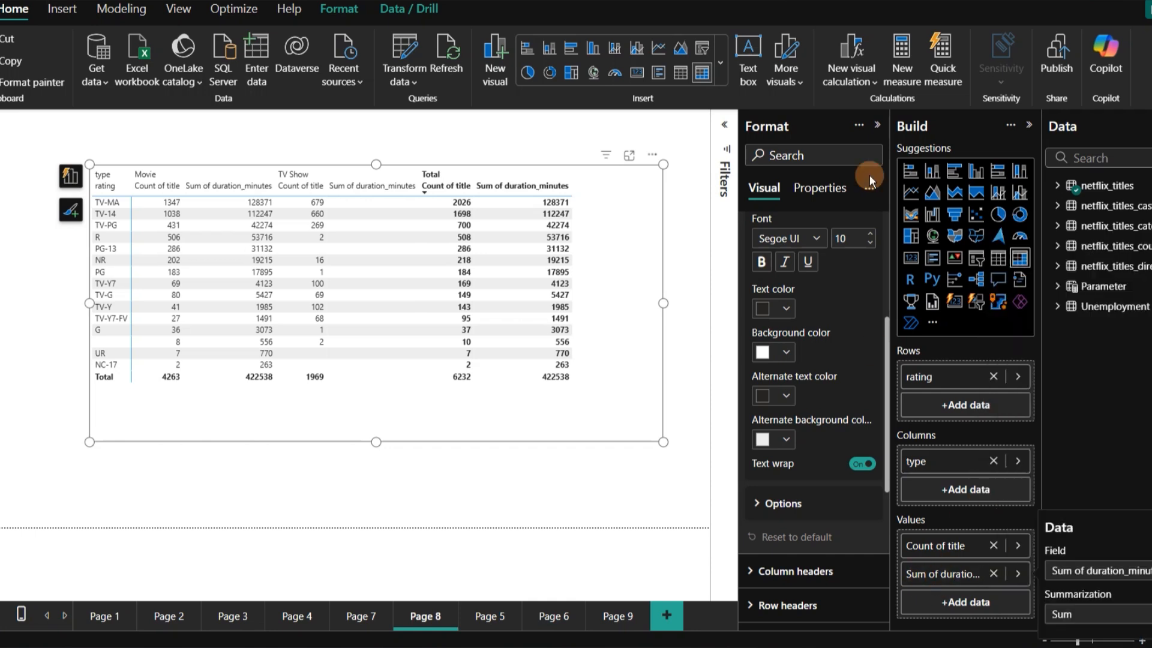
Collapse the Format pane and open the background color conditional formatting settings for the matrix's Sum of duration_minutes field
click(877, 123)
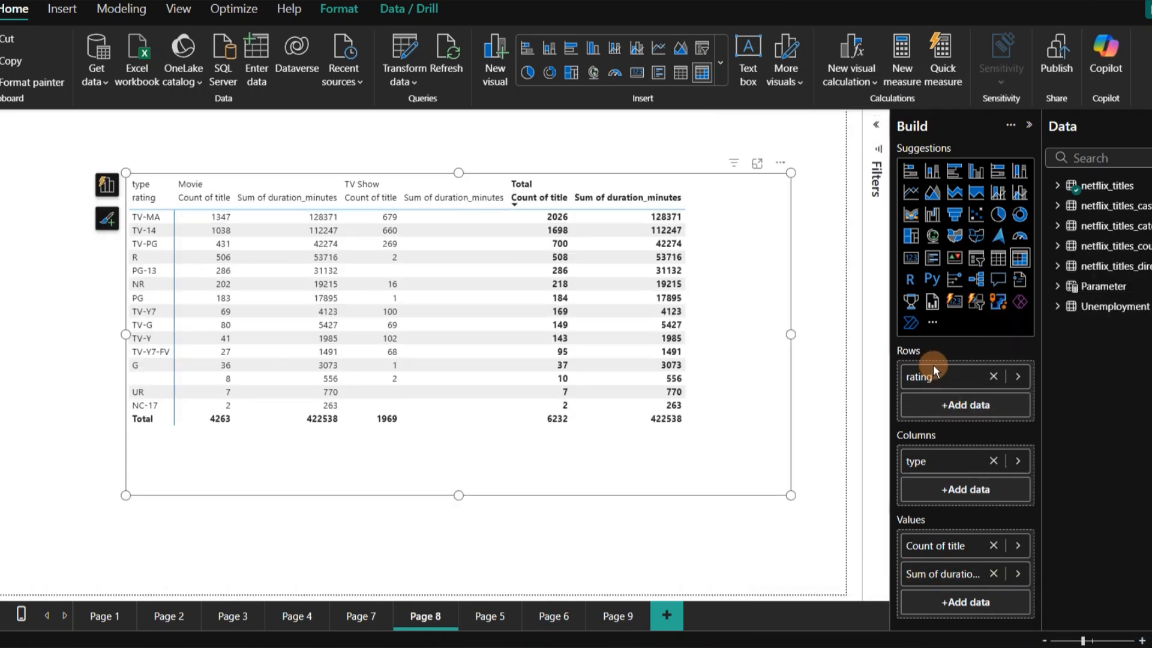
right_click(932, 576)
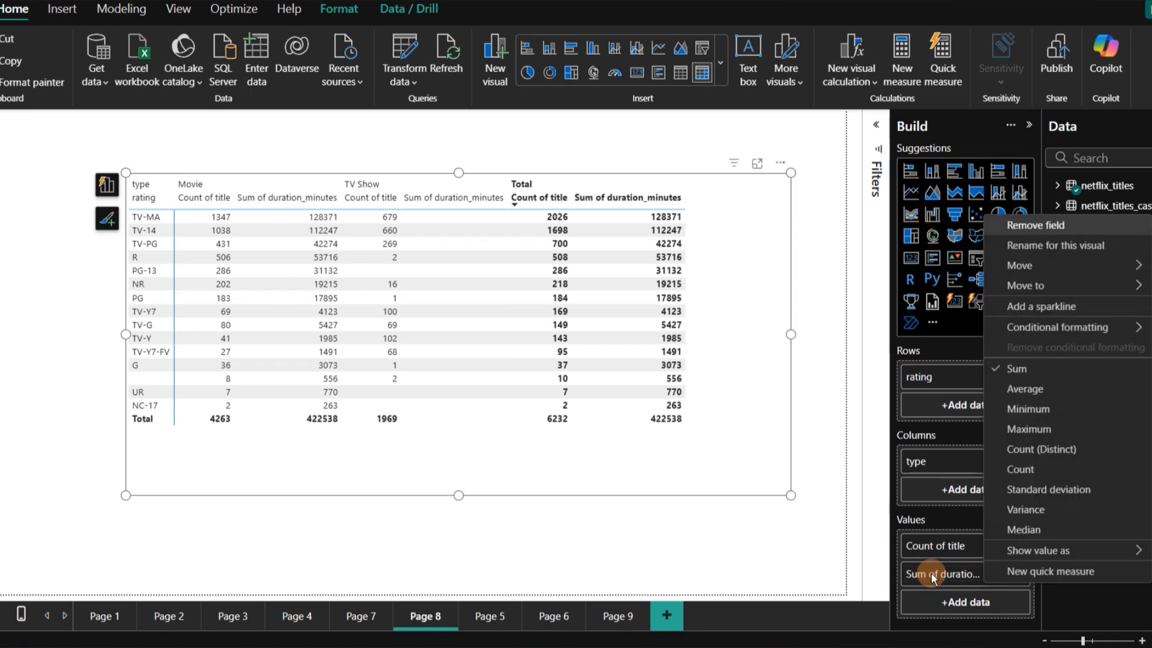
click(1029, 329)
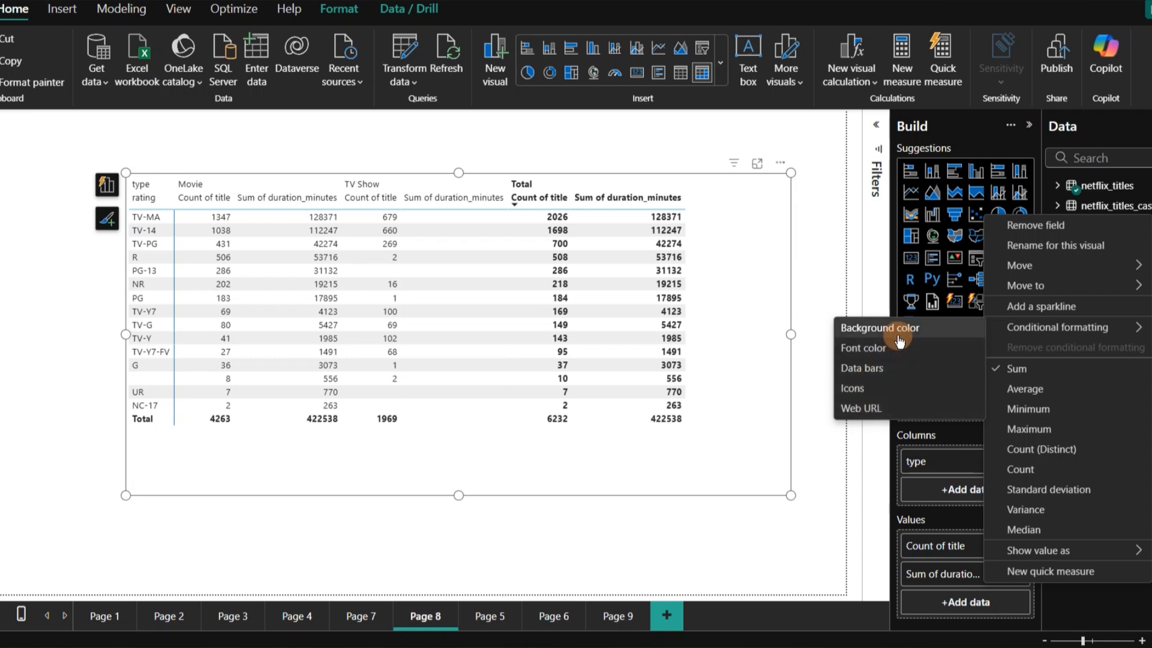
click(861, 331)
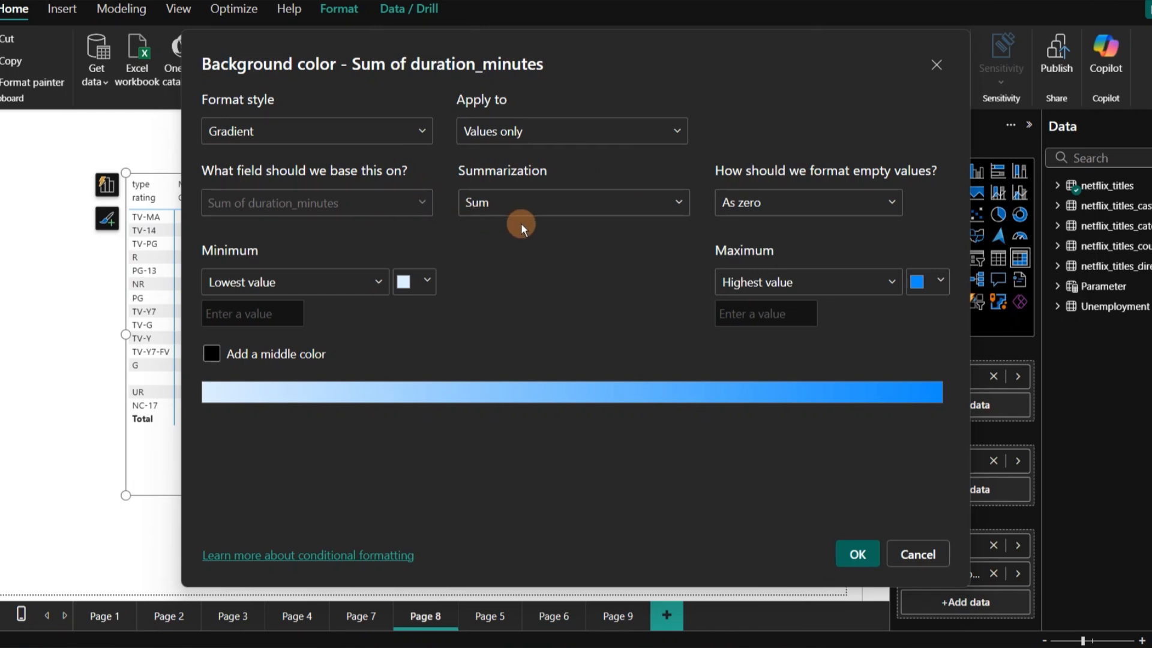
Set the background gradient from light orange for the lowest value to dark orange for the highest value, and apply it
click(426, 281)
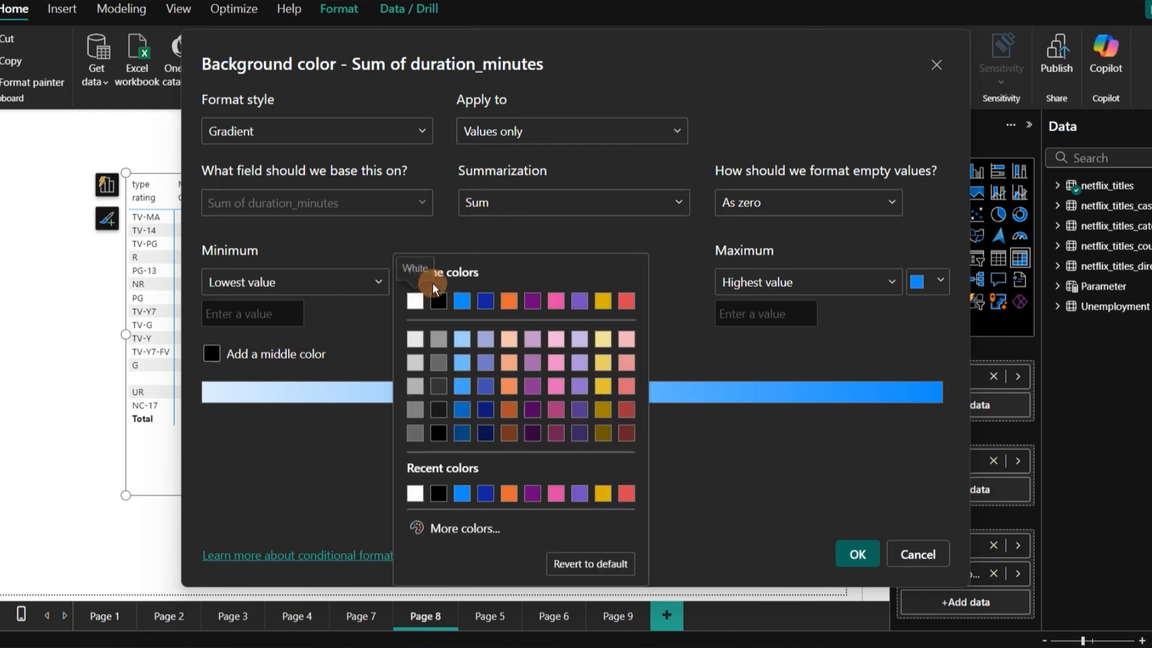
click(505, 343)
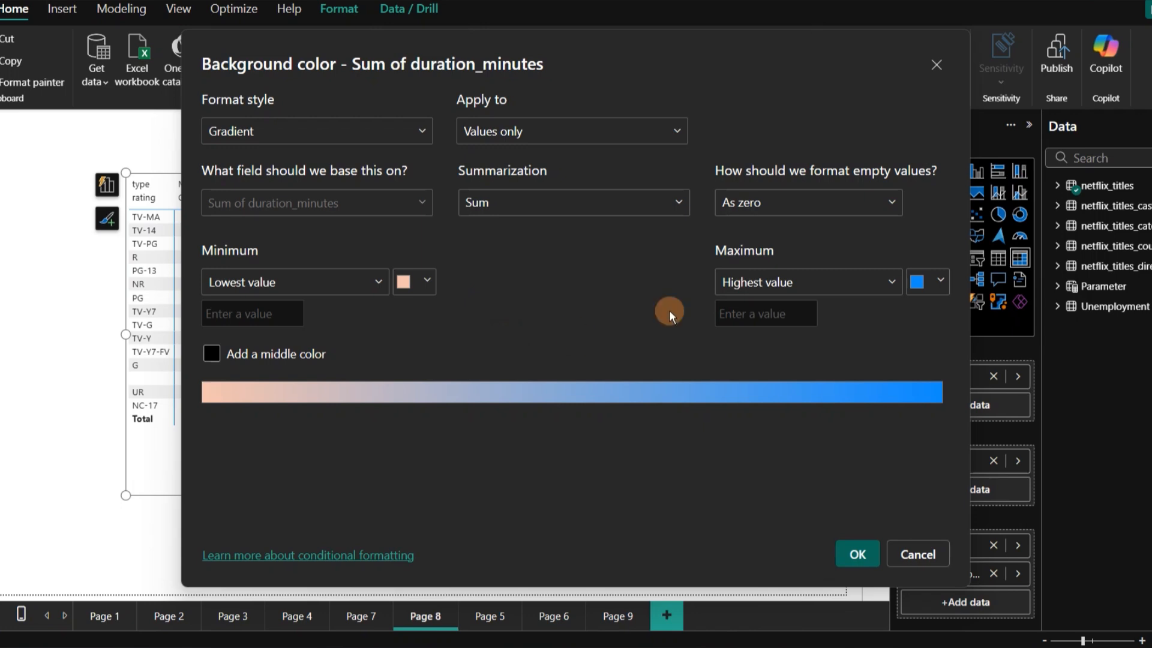
click(941, 281)
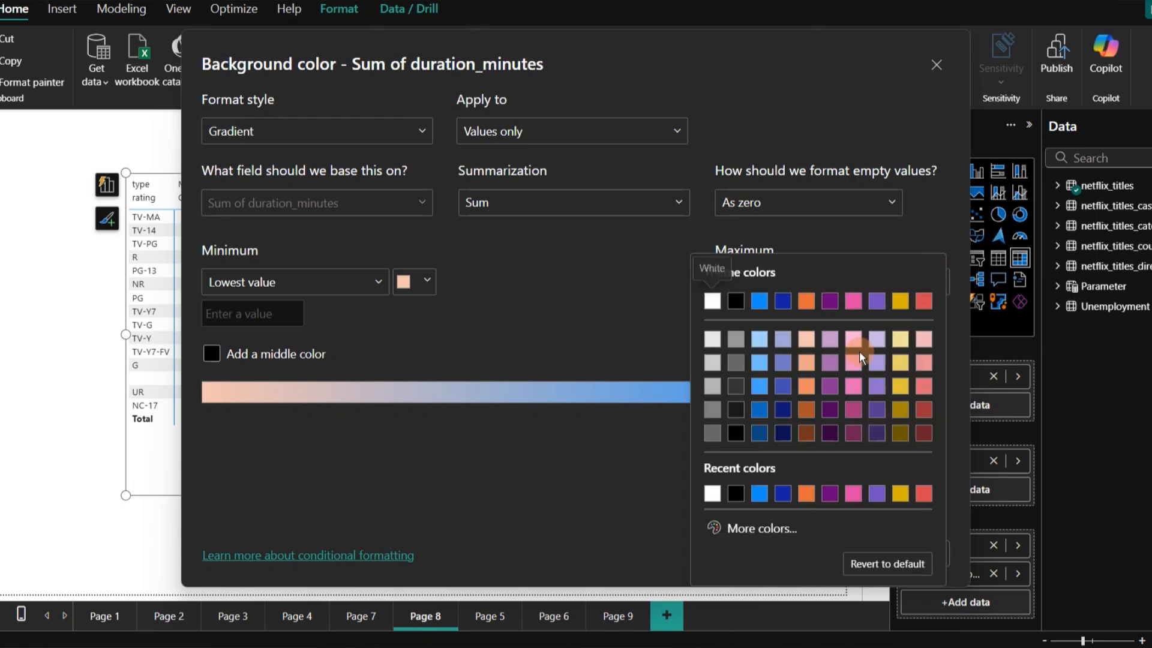
click(806, 413)
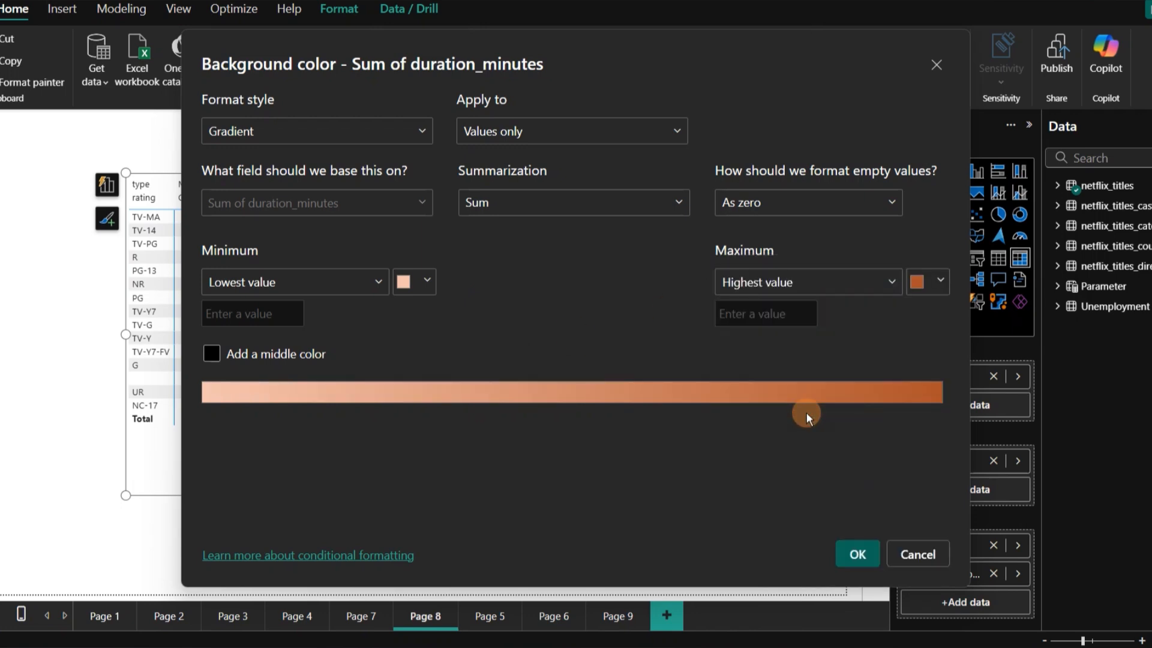
click(852, 555)
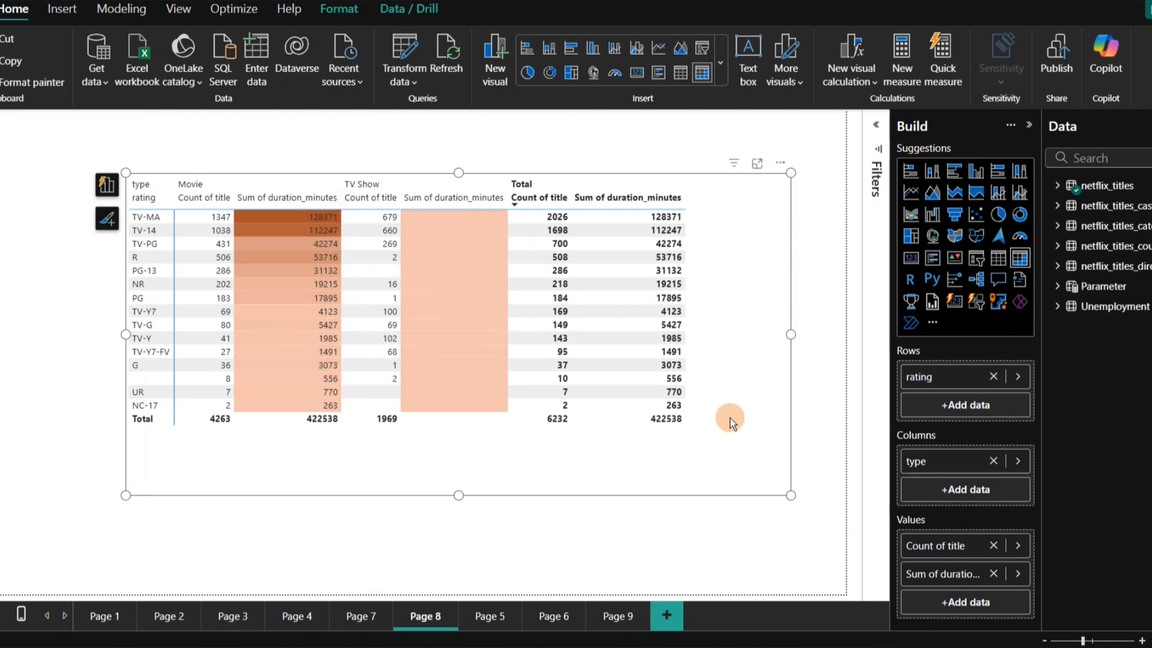
Open the data bars settings for Sum of duration_minutes and set the positive bar to dark blue and the negative bar to dark orange-brown
right_click(930, 577)
mouse_move(1057, 330)
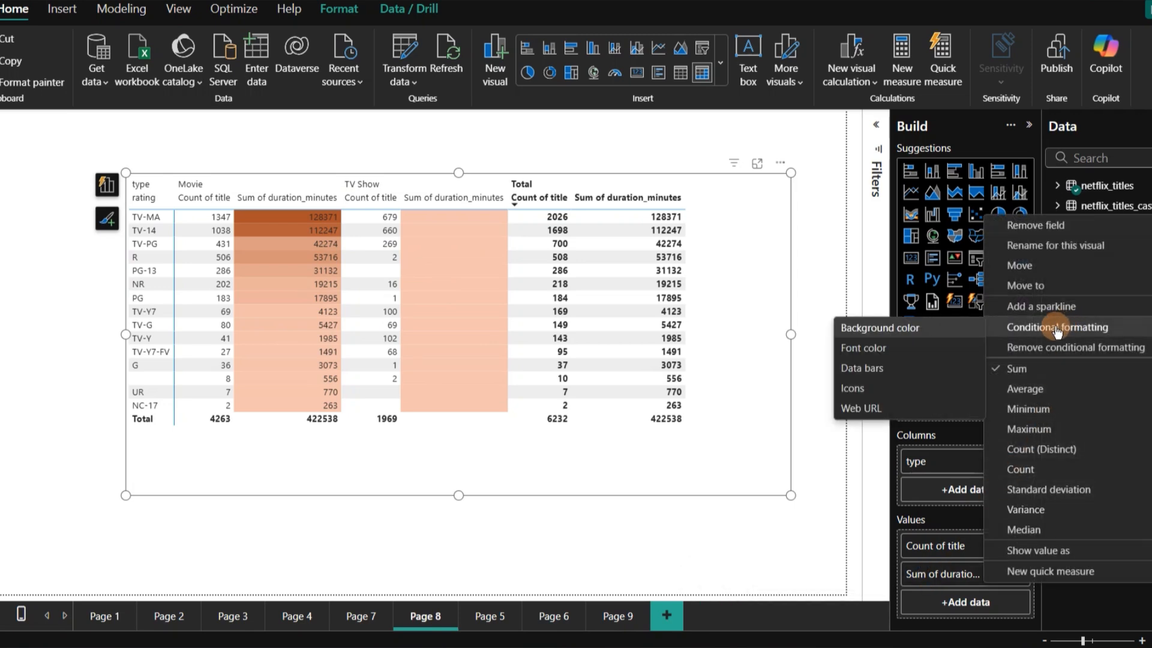
click(867, 367)
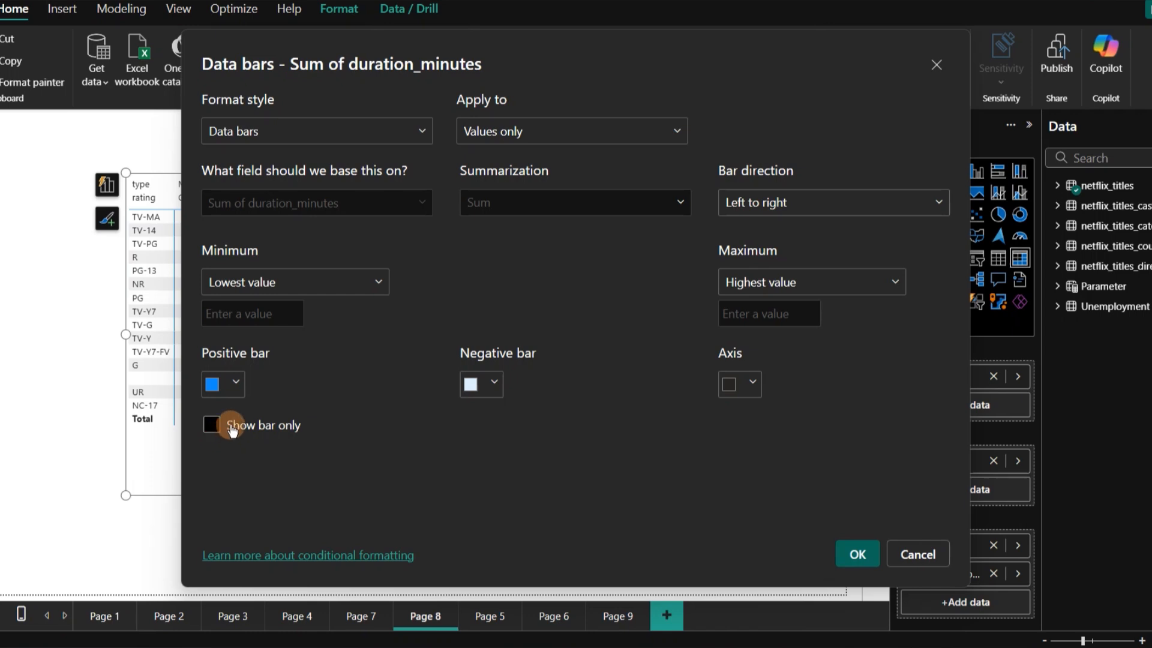
click(236, 382)
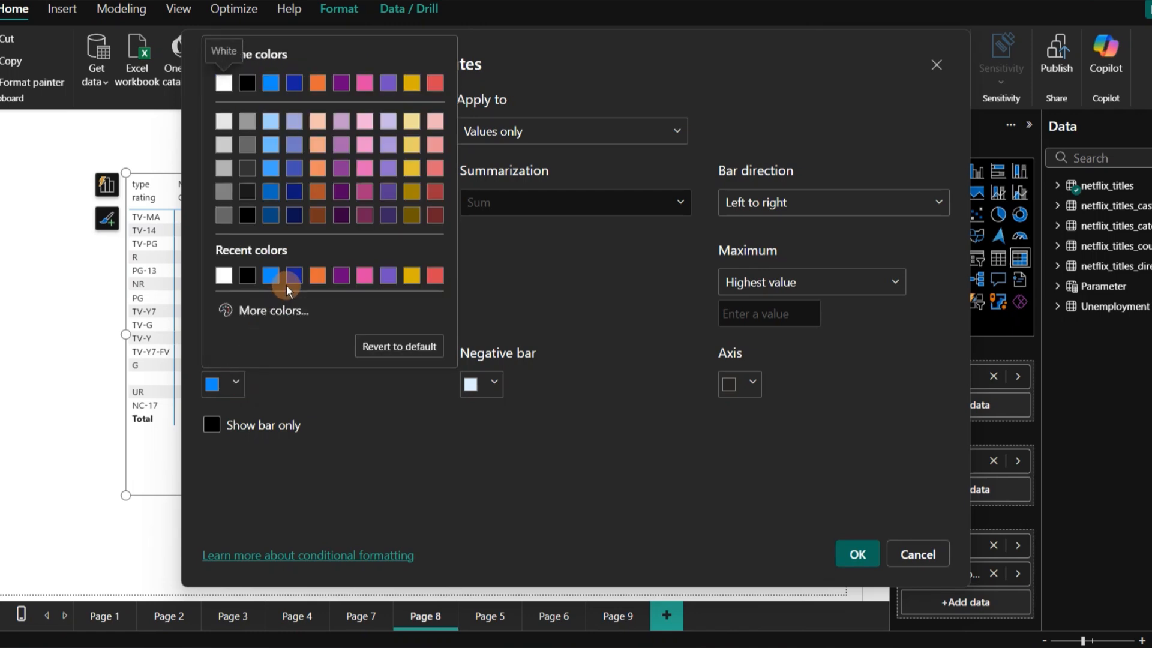
click(289, 221)
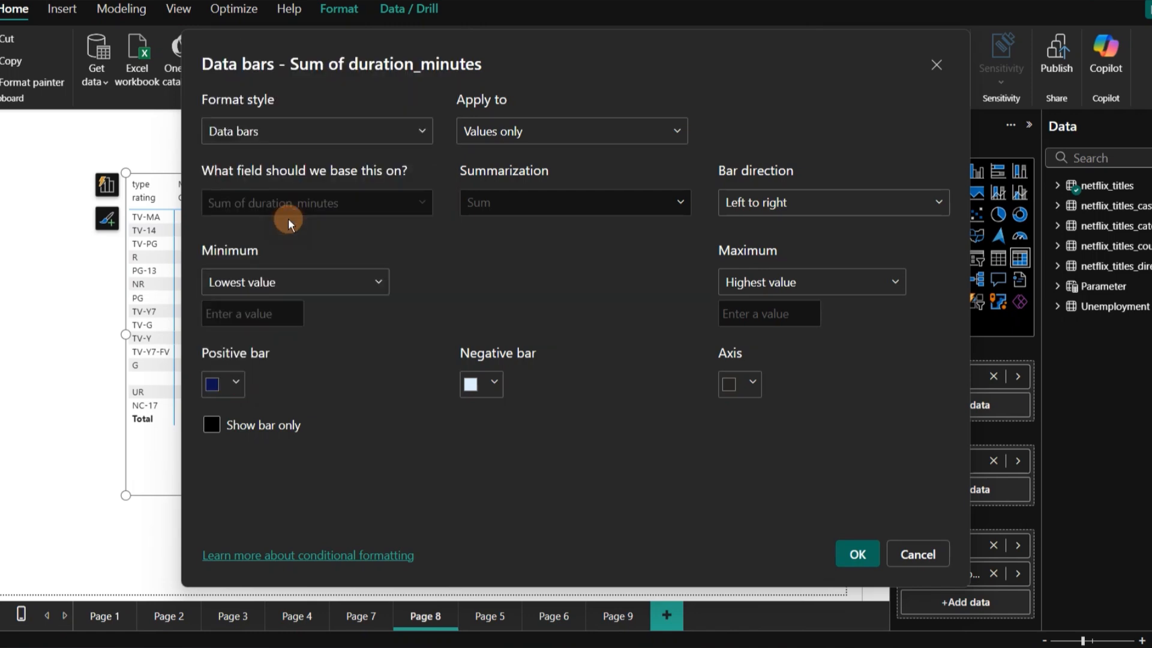
click(490, 382)
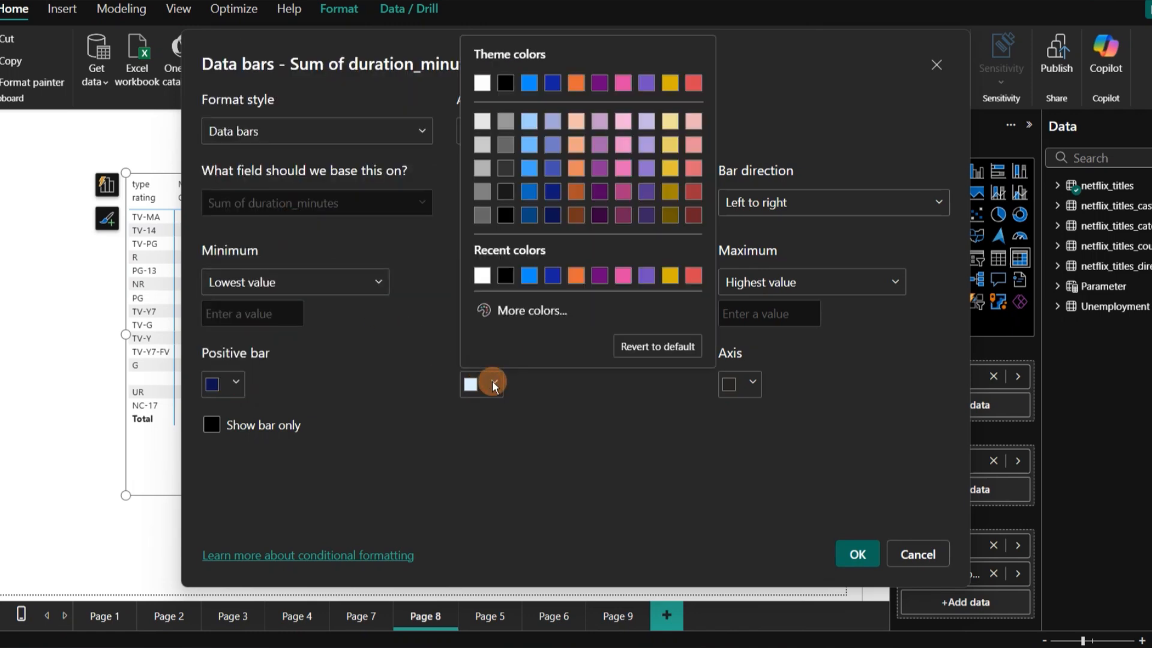
click(576, 215)
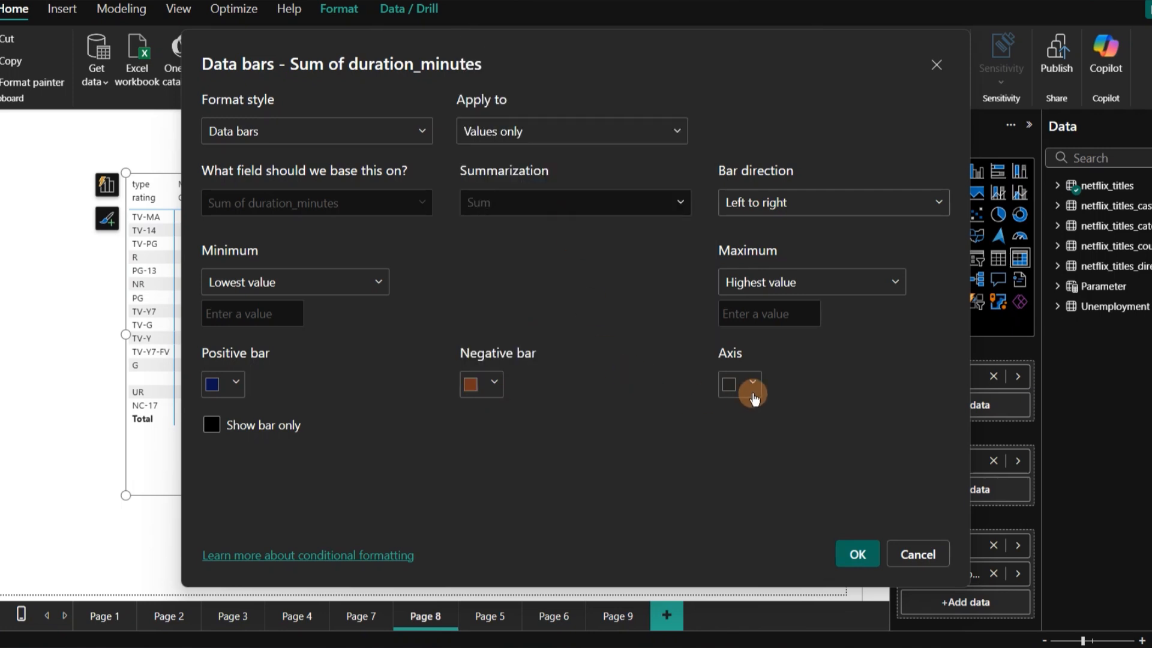
Set the data bars' minimum to a custom value of 3000, keep Highest value as the maximum, and apply the data bars
click(375, 283)
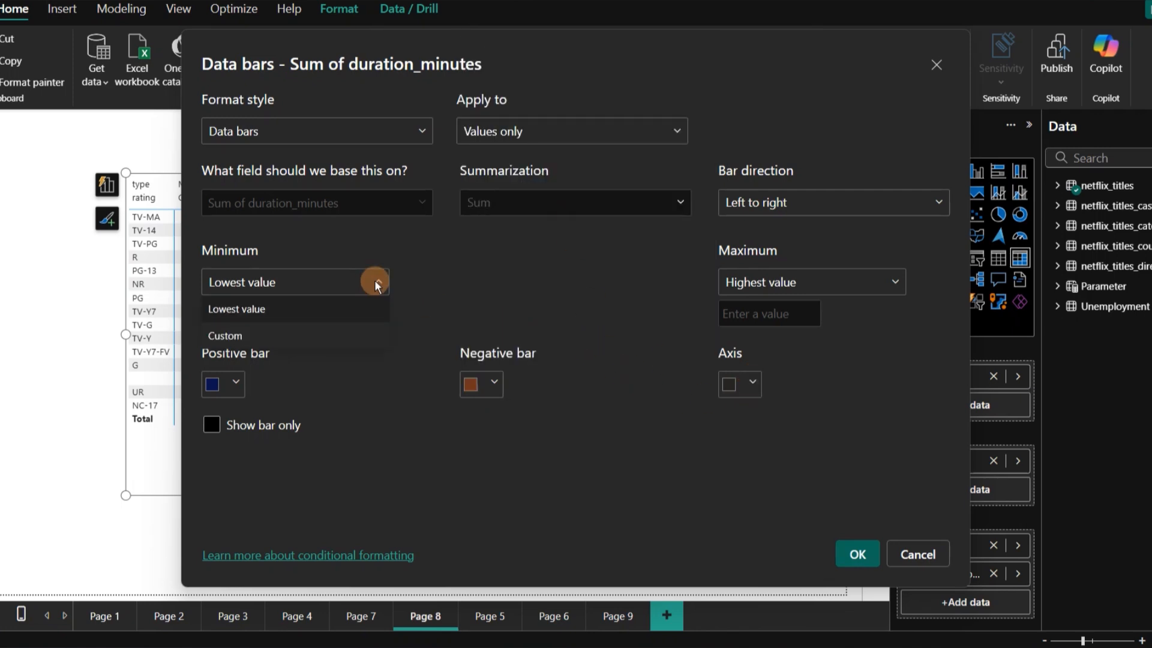
click(239, 339)
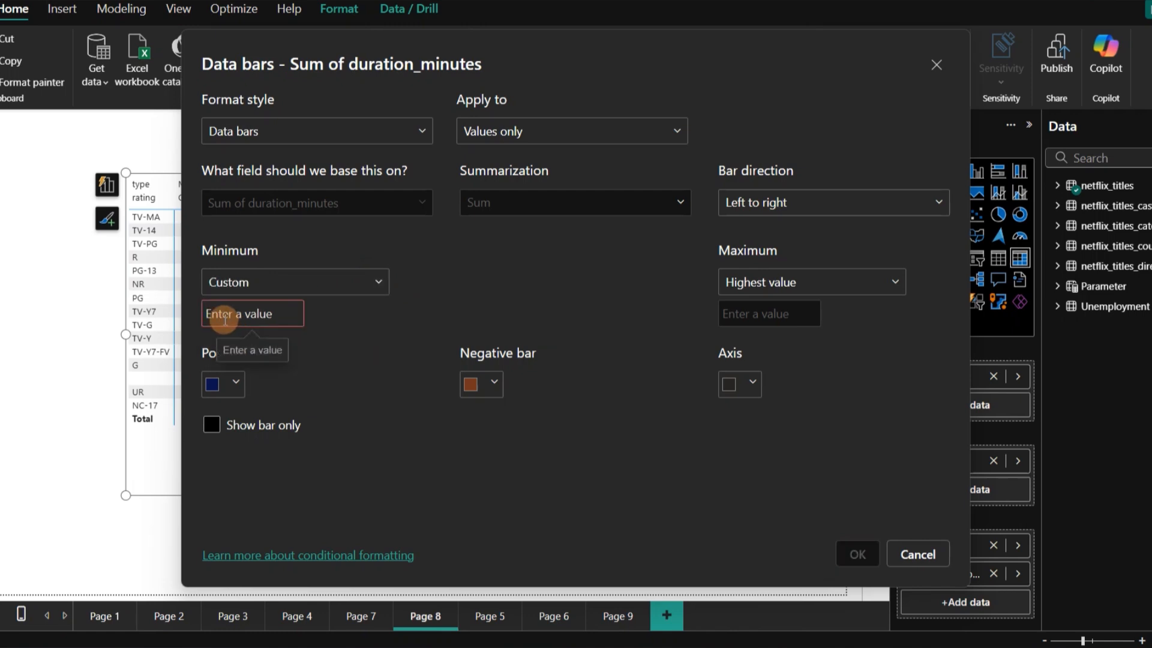
click(224, 318)
text(3000)
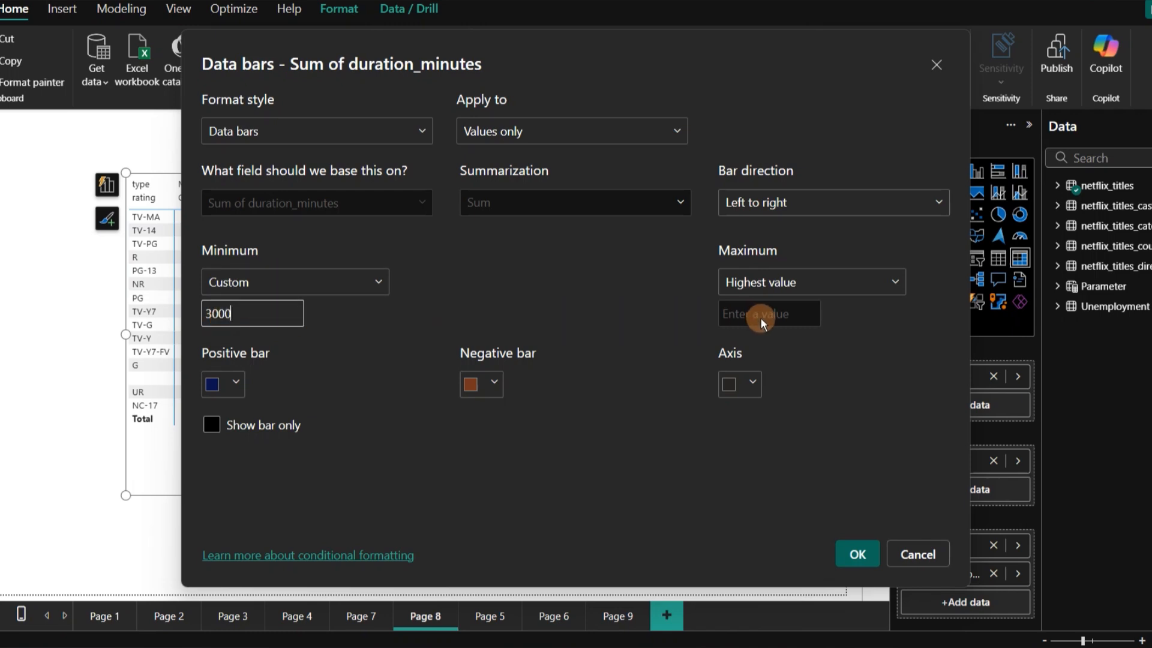
click(802, 286)
click(802, 286)
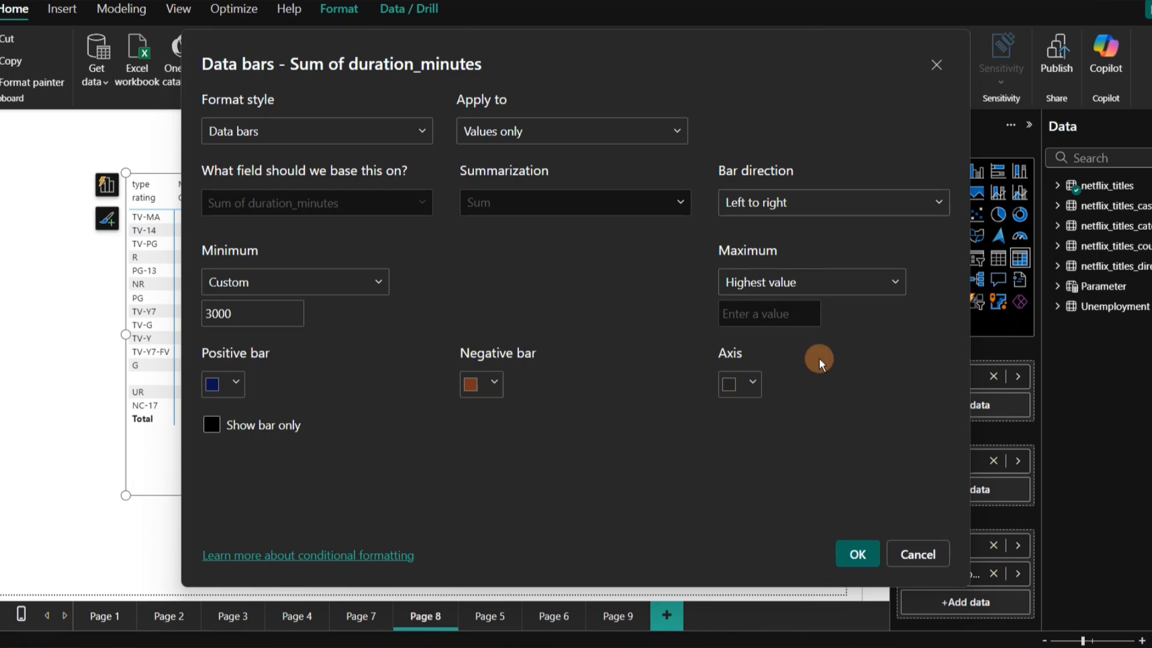
click(856, 555)
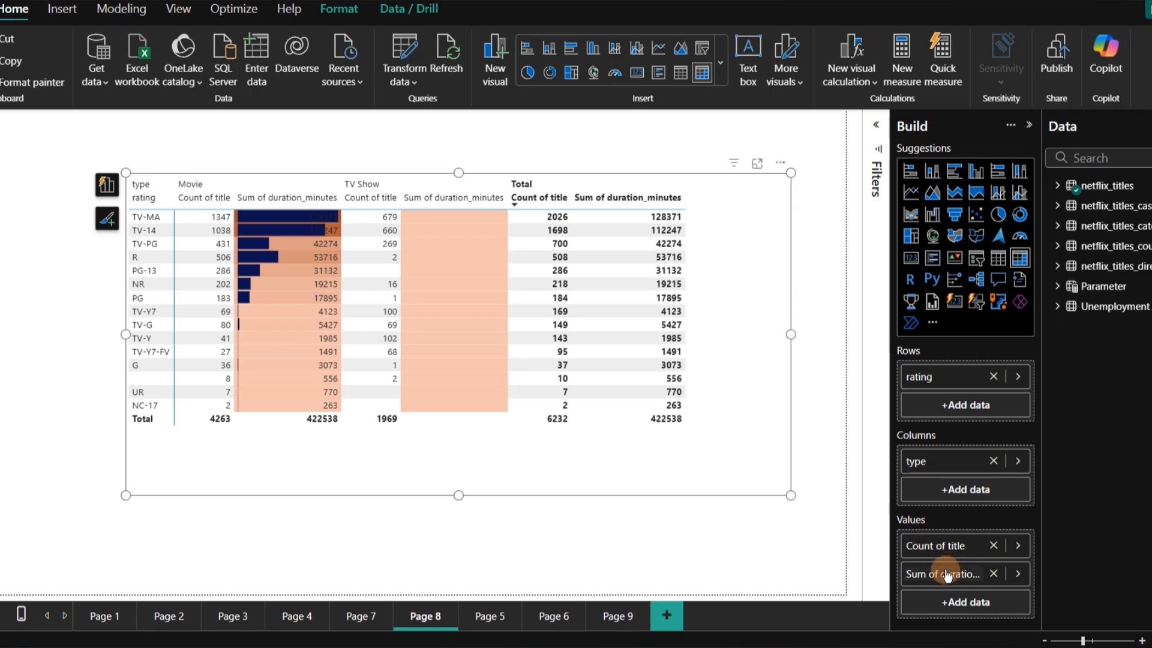
Open the icons conditional formatting settings for the matrix's Count of title field
right_click(984, 547)
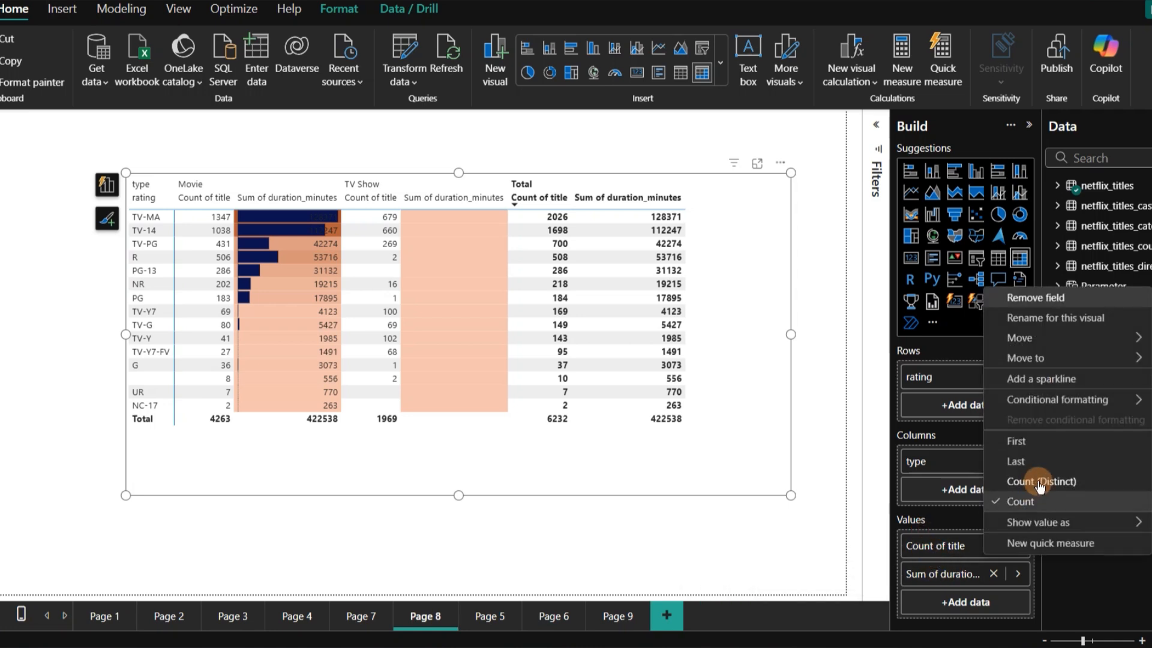
mouse_move(1050, 405)
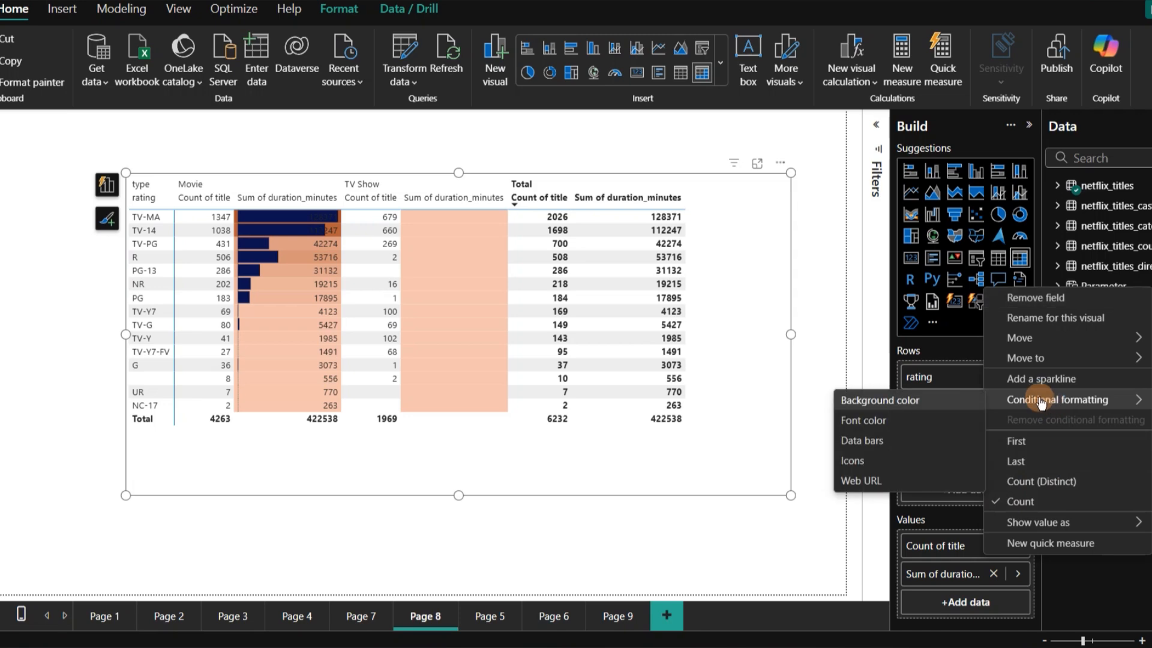
click(848, 462)
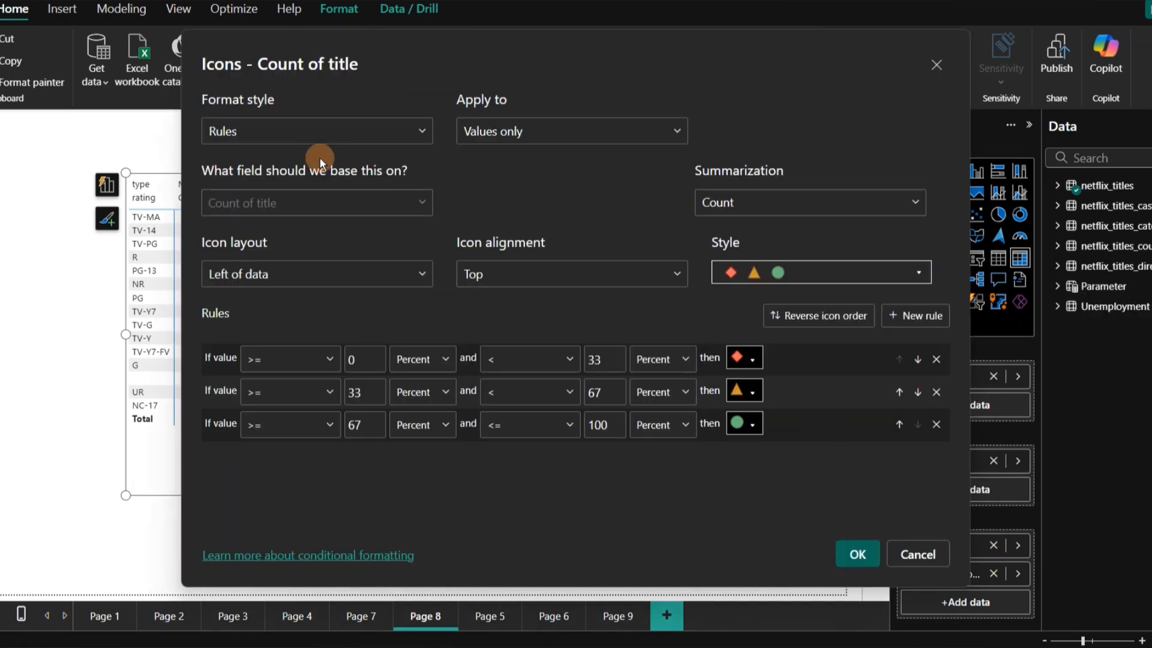
click(404, 126)
click(348, 191)
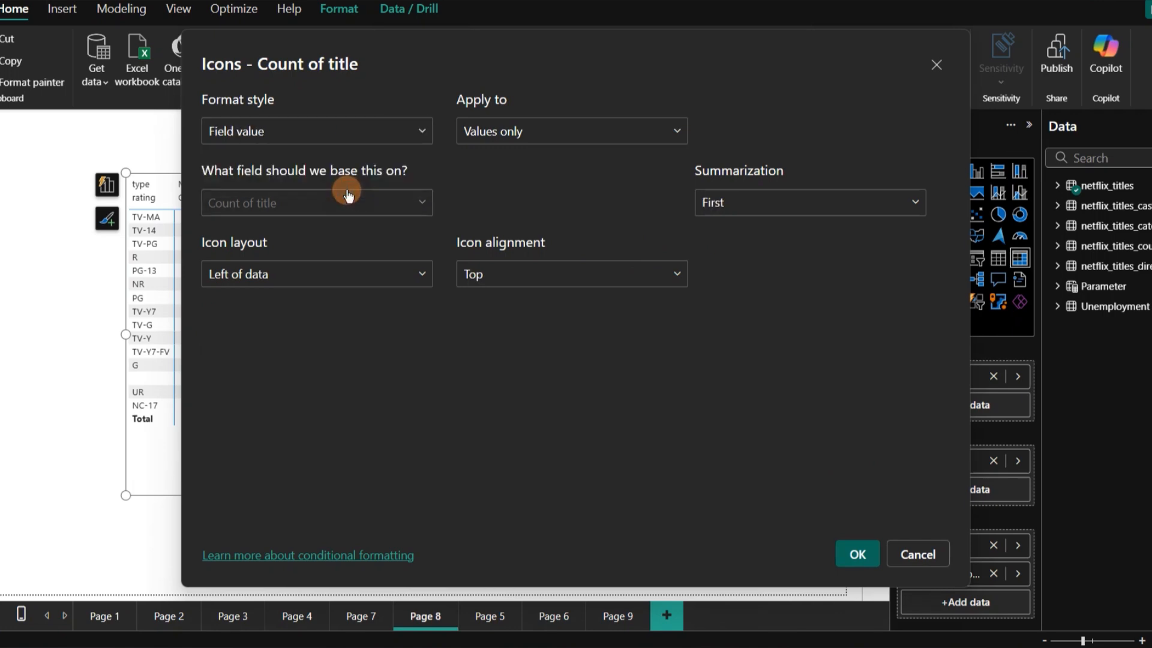
click(422, 132)
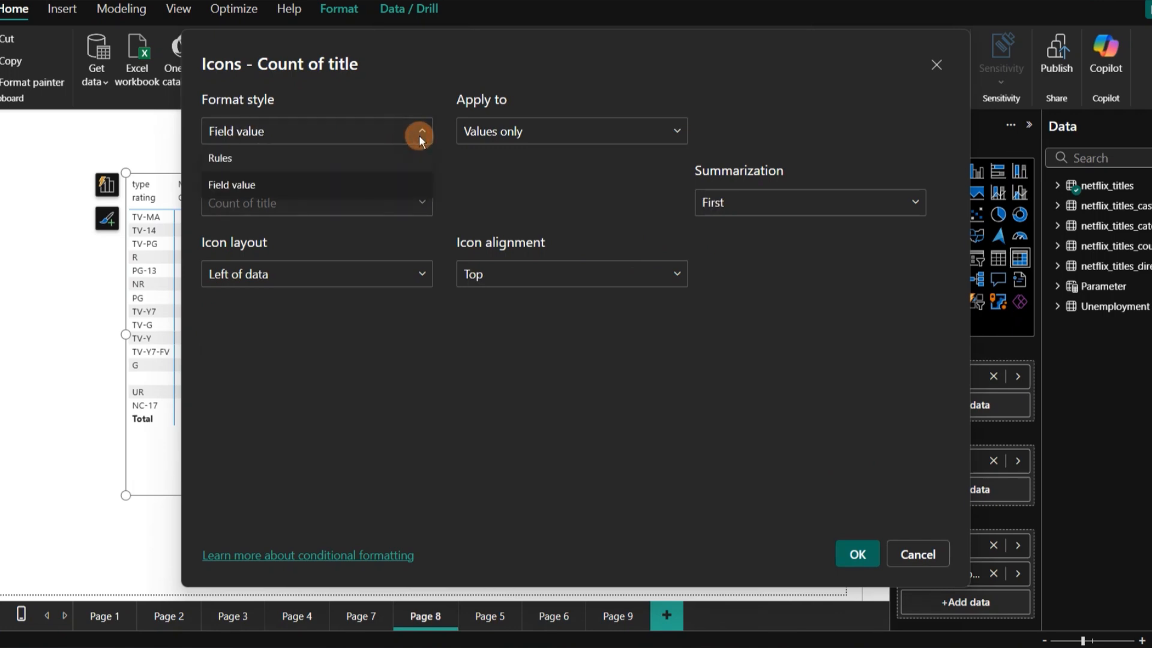
click(362, 171)
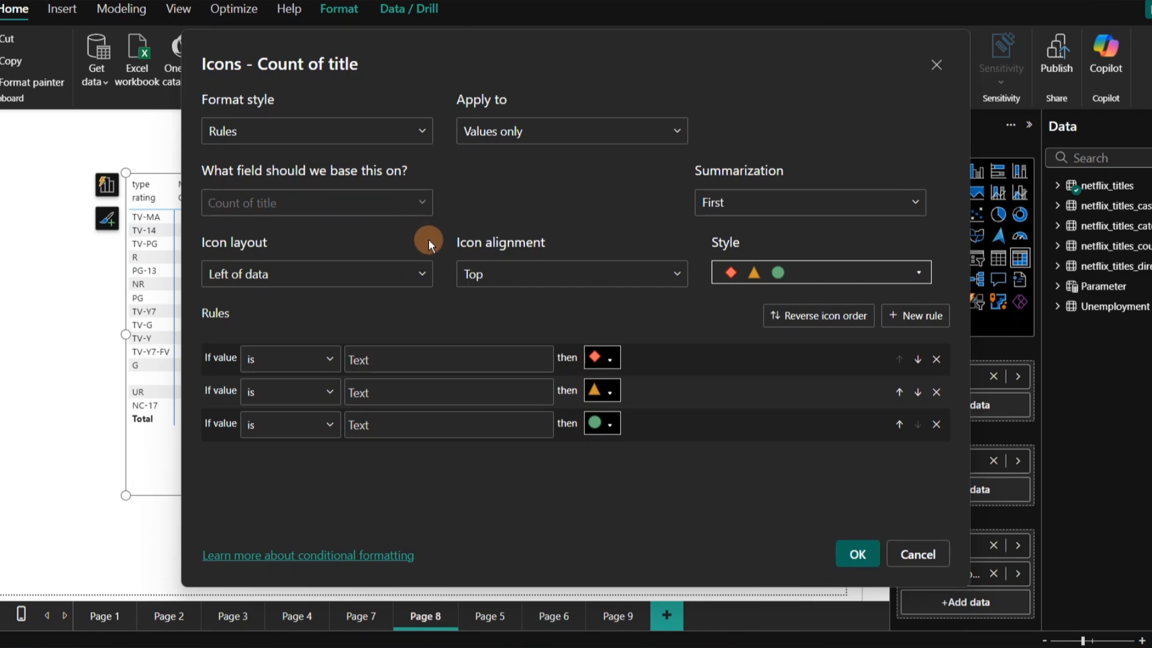
Set the icon summarization to Count and the icon alignment to Middle, keeping the layout at Left of data
click(741, 201)
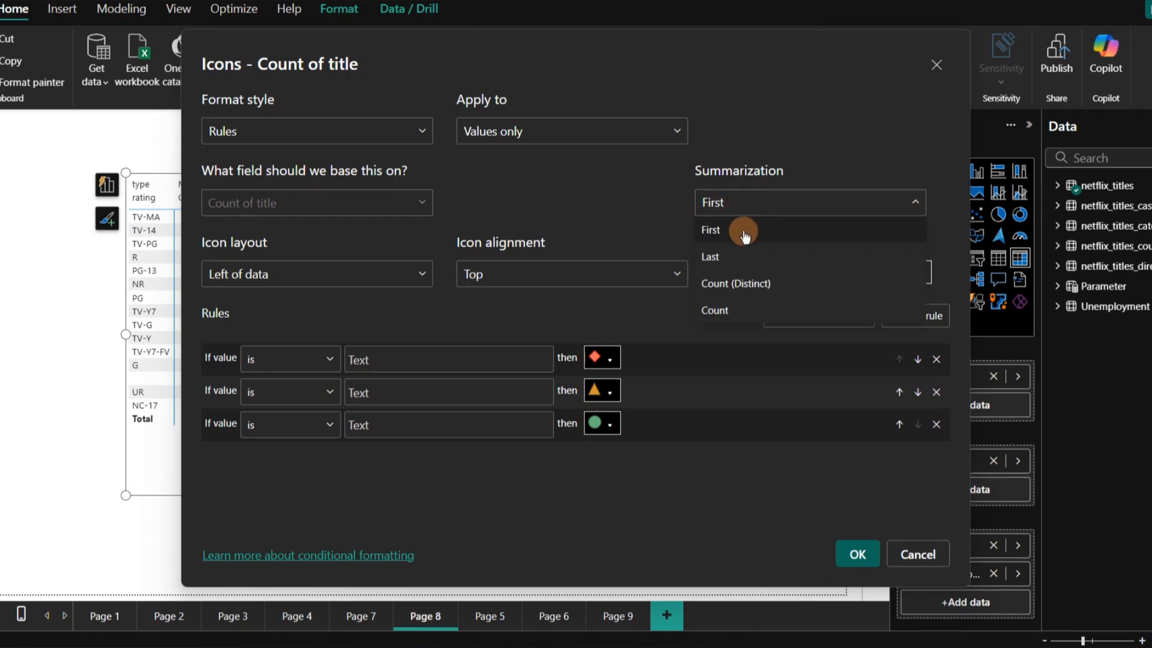
click(715, 309)
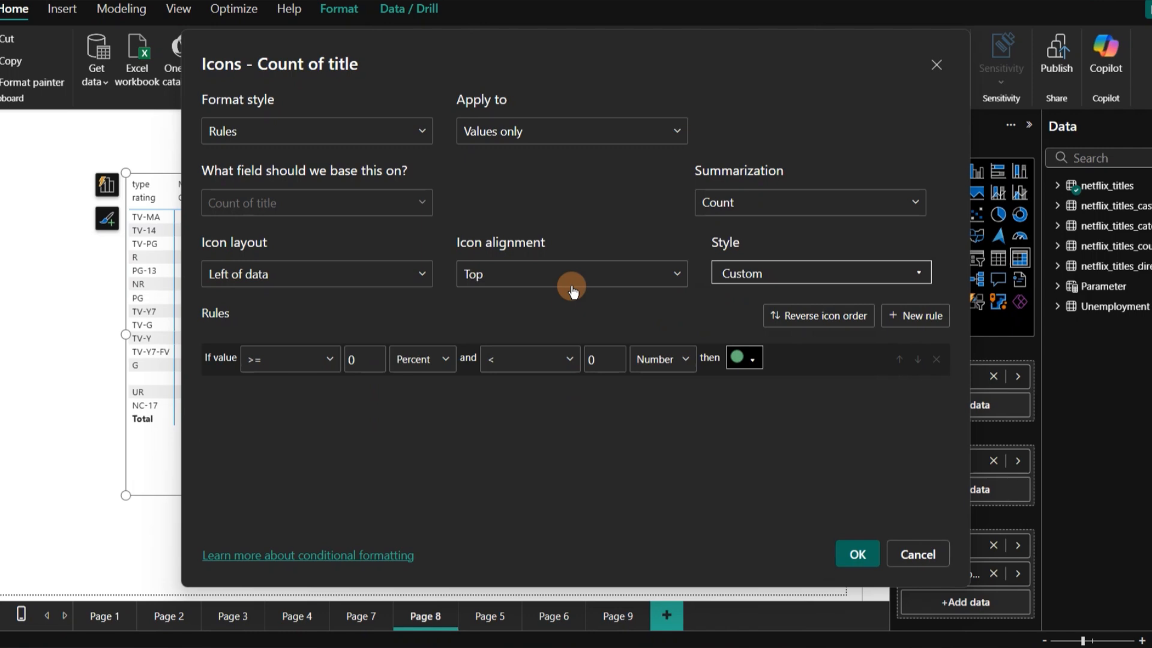
click(325, 277)
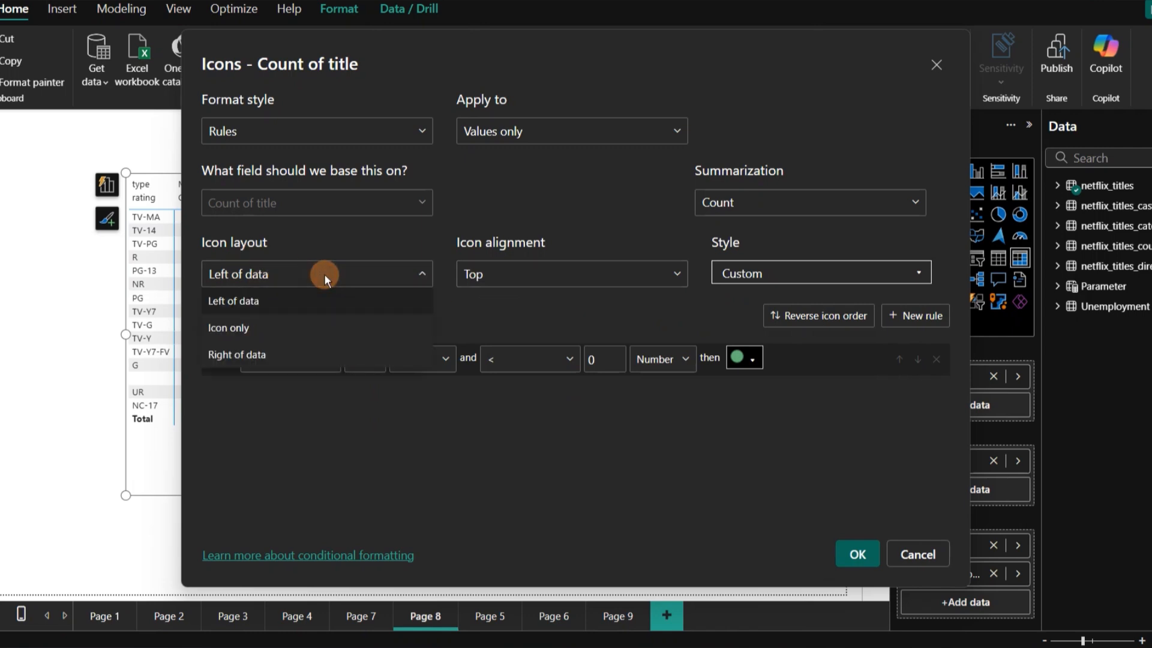
click(325, 274)
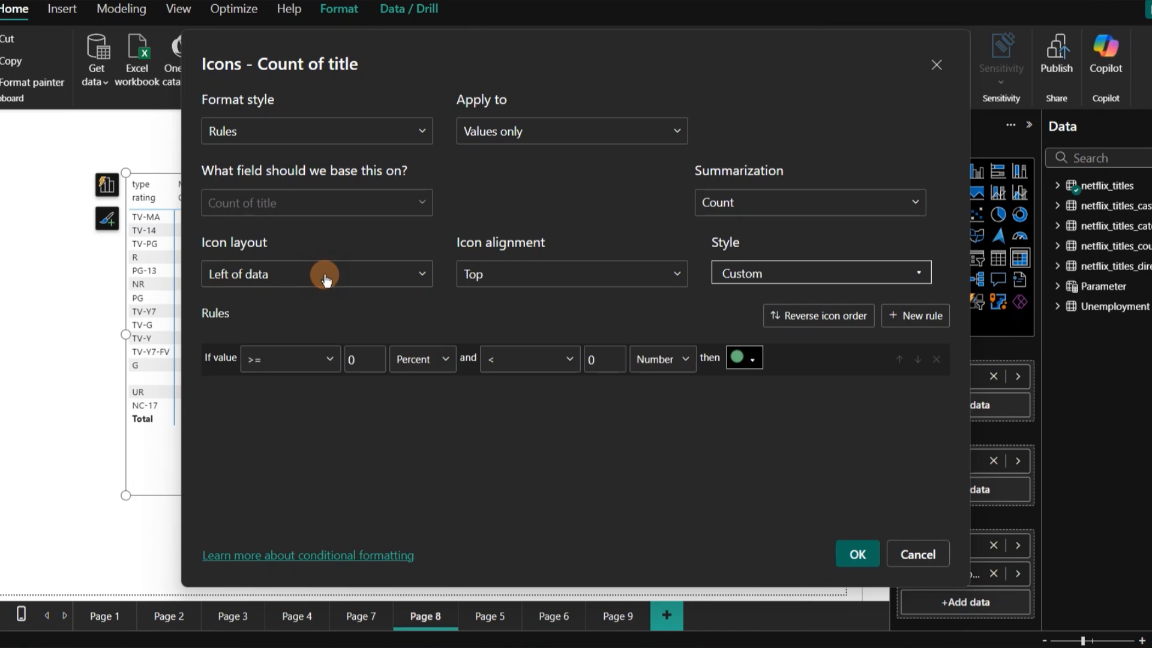
click(507, 274)
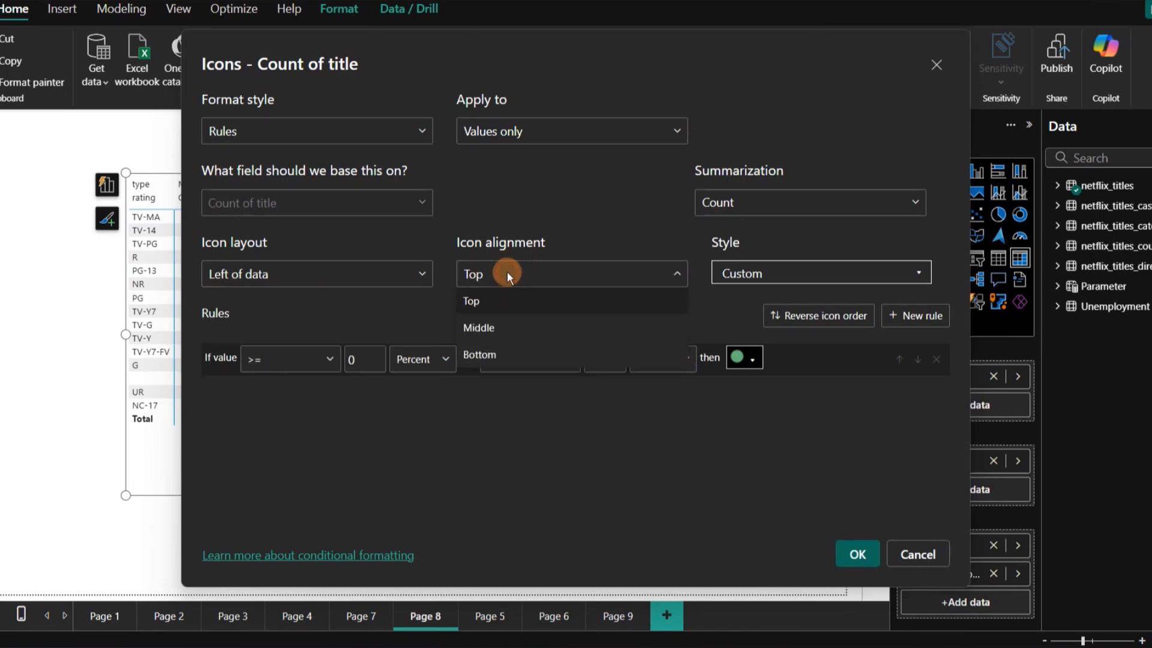
click(489, 329)
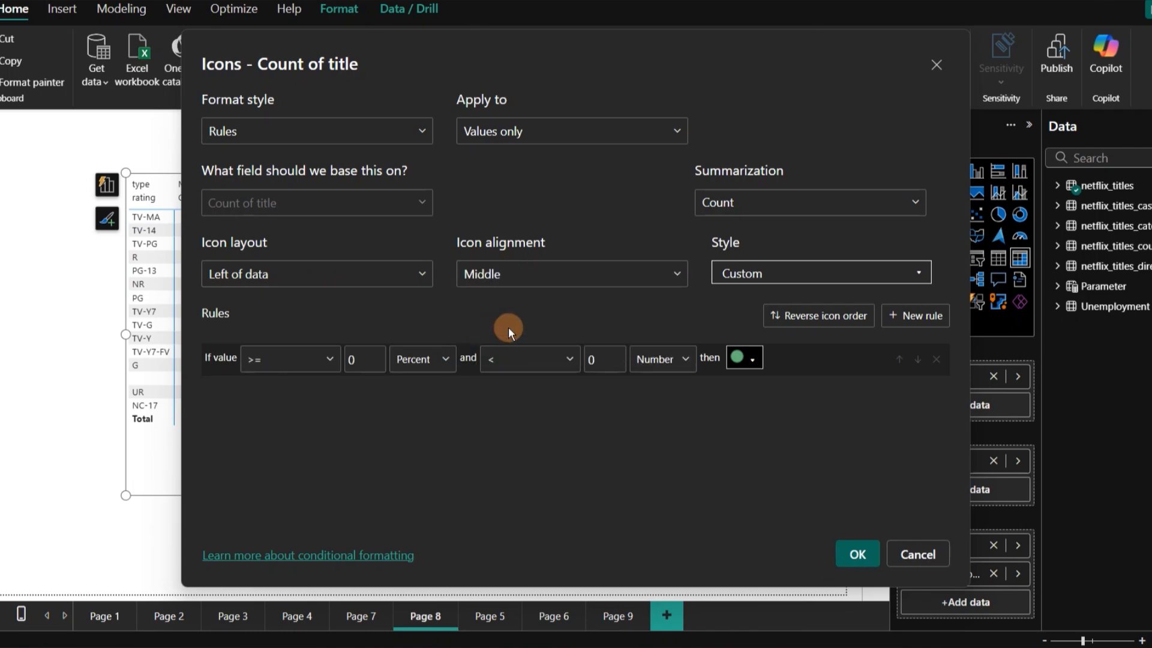
Choose the five-arrow icon style running from a red down arrow through orange arrows to a green up arrow
click(786, 272)
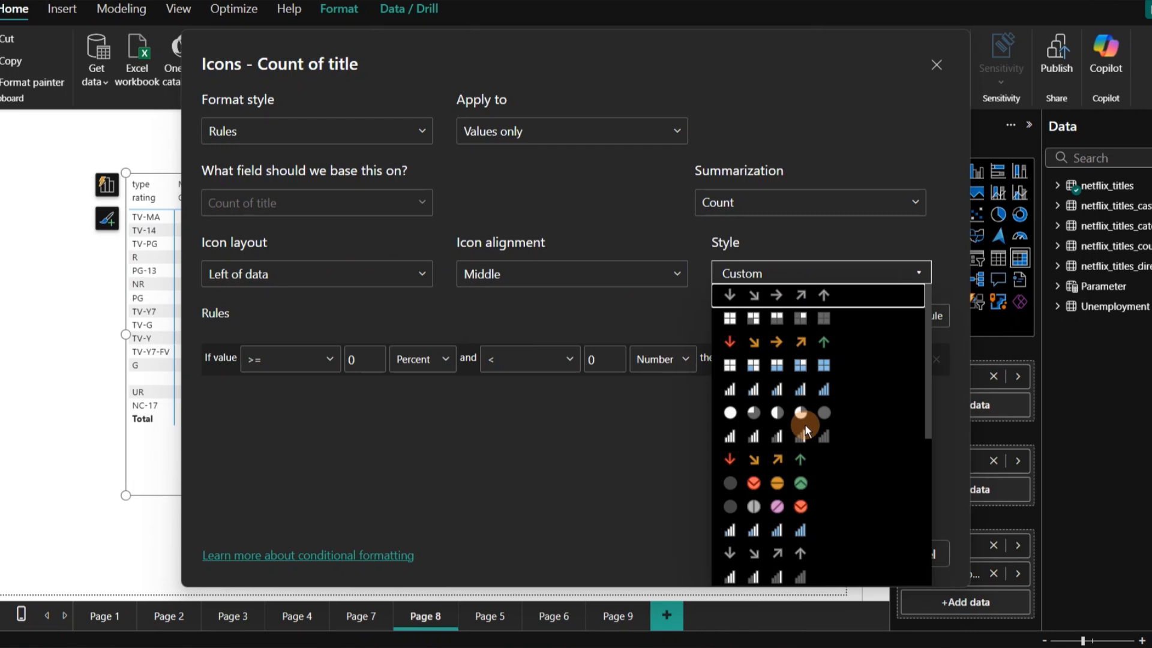
scroll(782, 402, down, 5)
scroll(780, 403, up, 5)
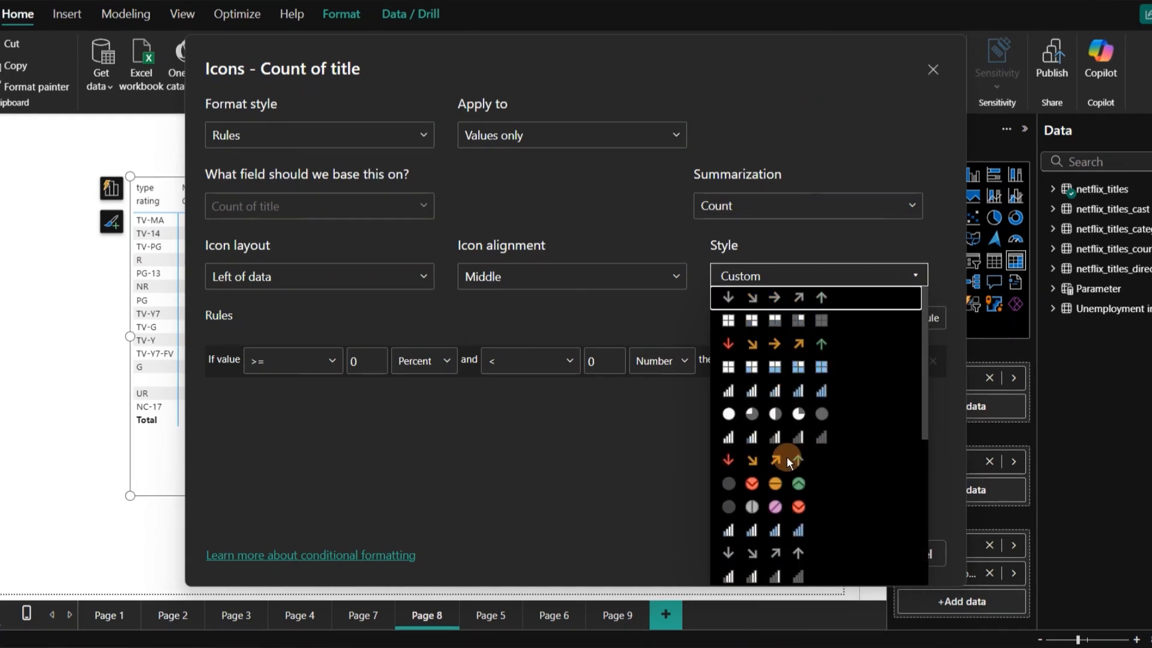
click(755, 344)
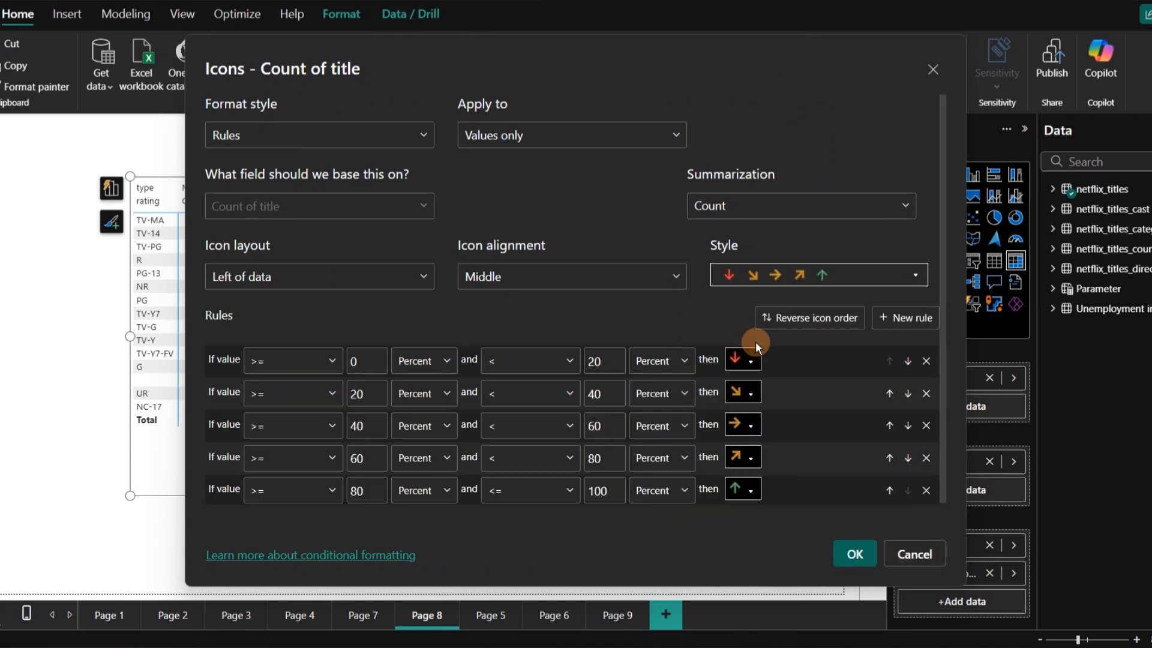
click(836, 267)
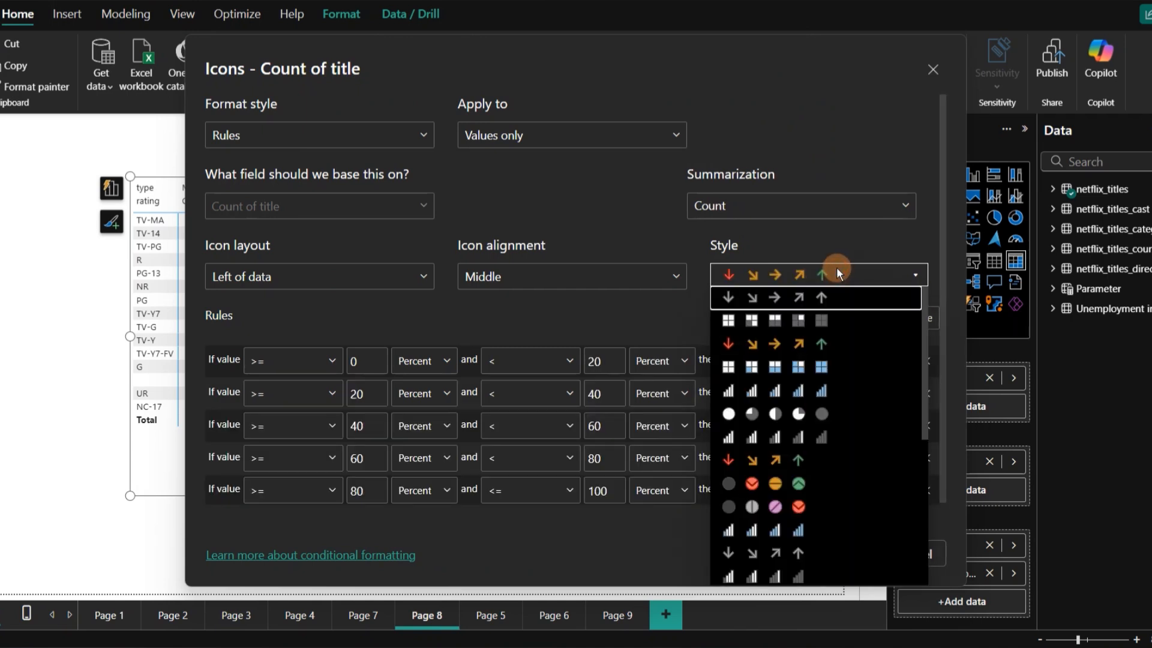
click(837, 268)
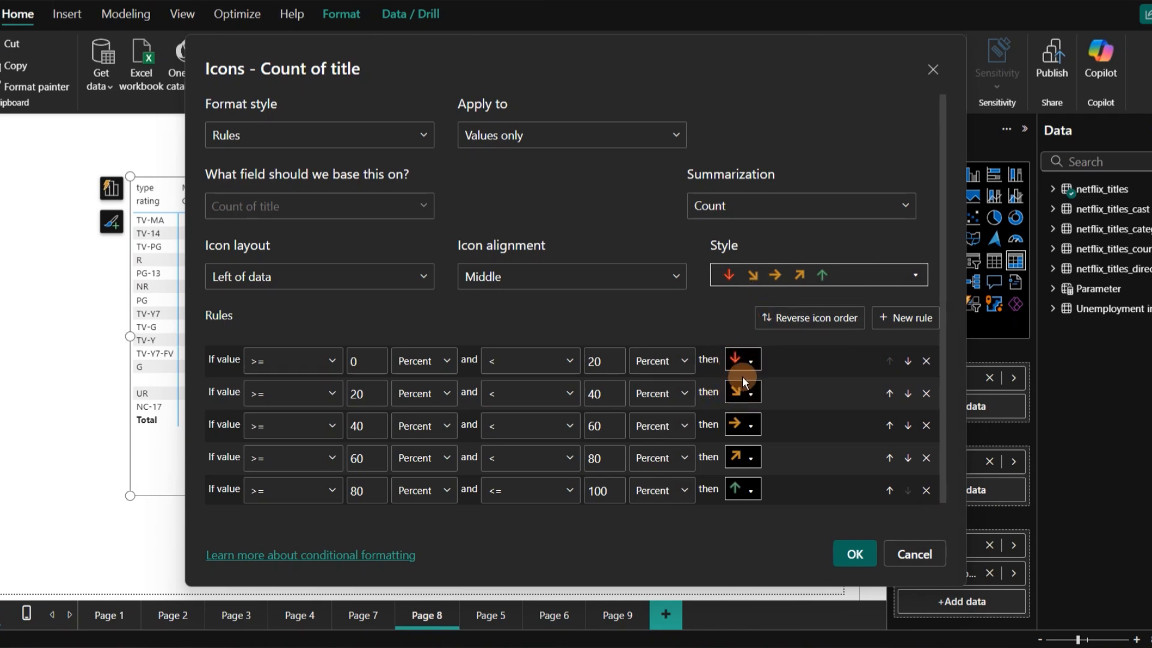
Delete the icon rules for 0 to 20, 20 to 40 and 60 to 80 percent
click(926, 361)
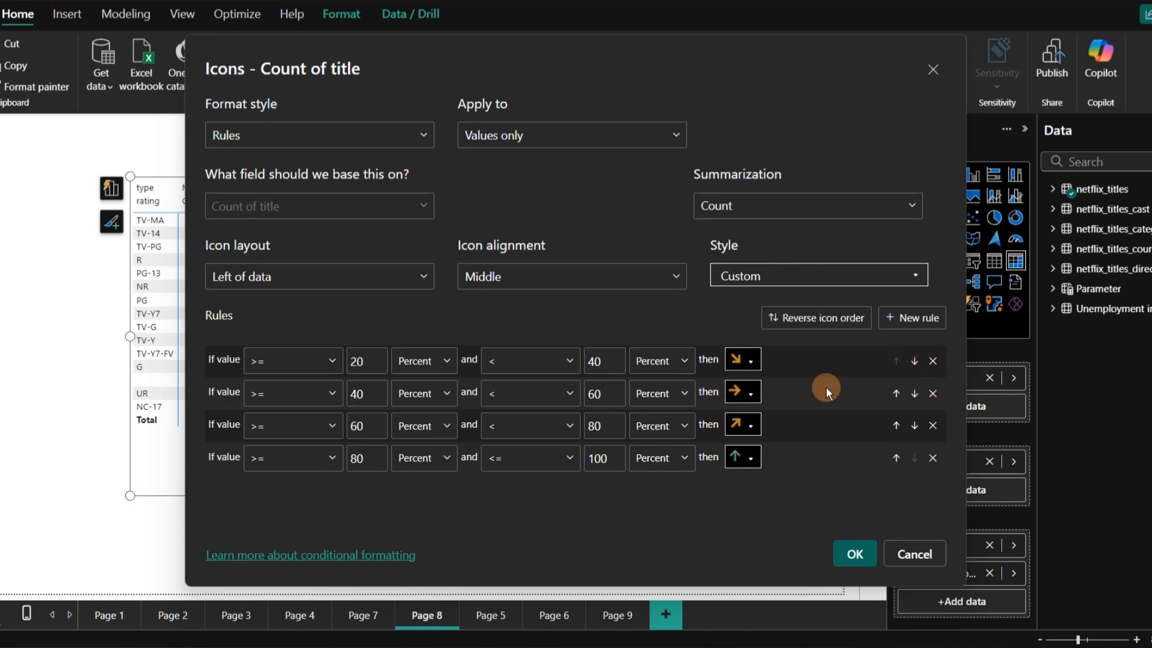
click(939, 360)
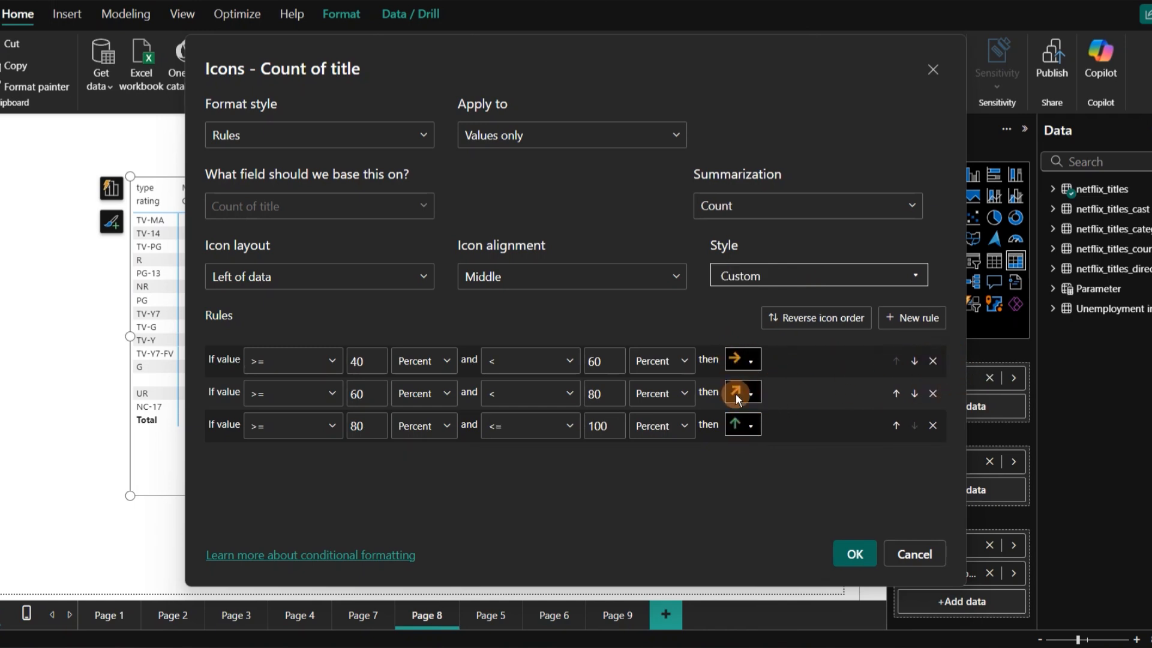
click(932, 393)
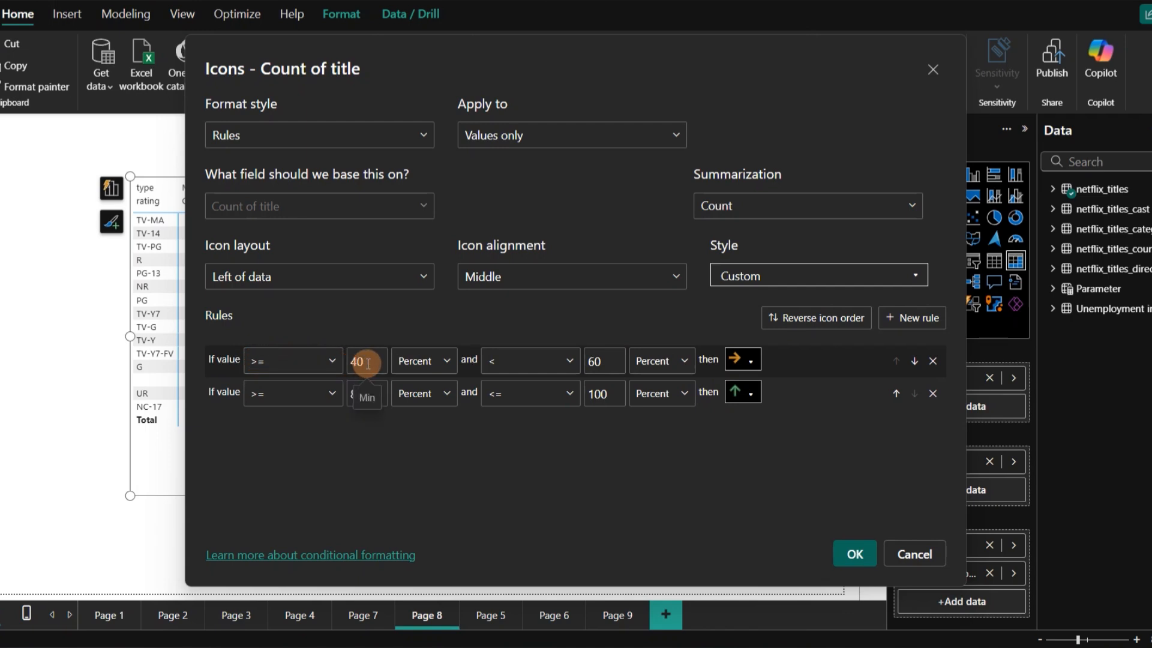
Make the orange arrow rule run from an empty minimum to below 60, with both bounds as Number
key(BackSpace)
key(BackSpace)
click(455, 362)
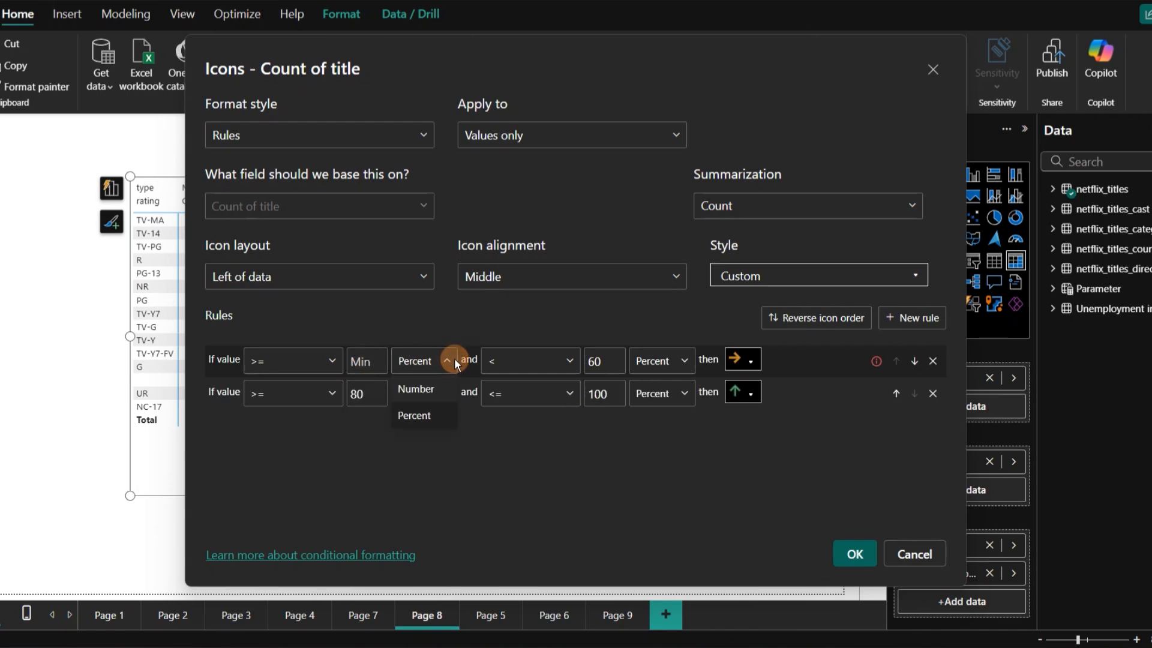
click(435, 390)
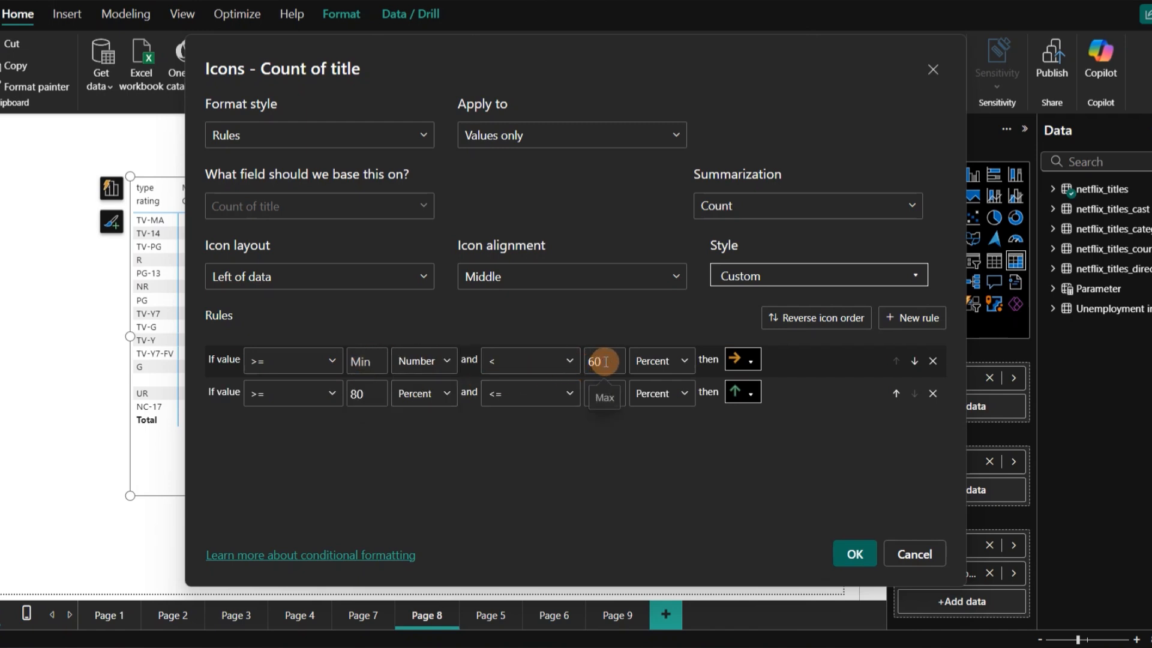
click(663, 363)
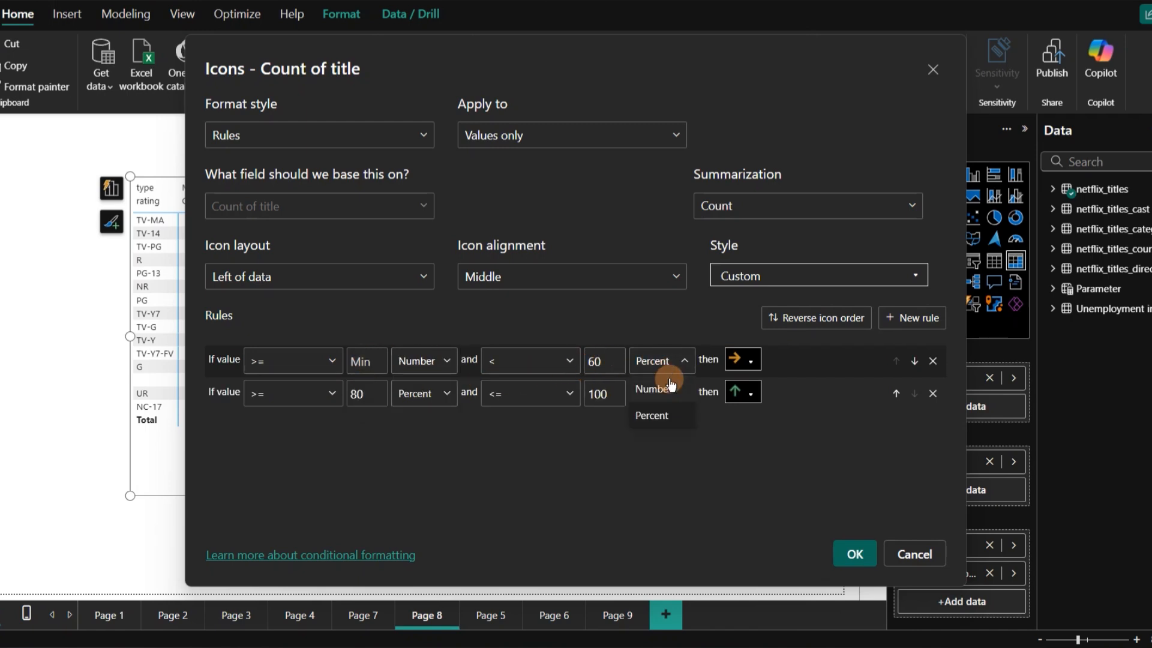
click(669, 390)
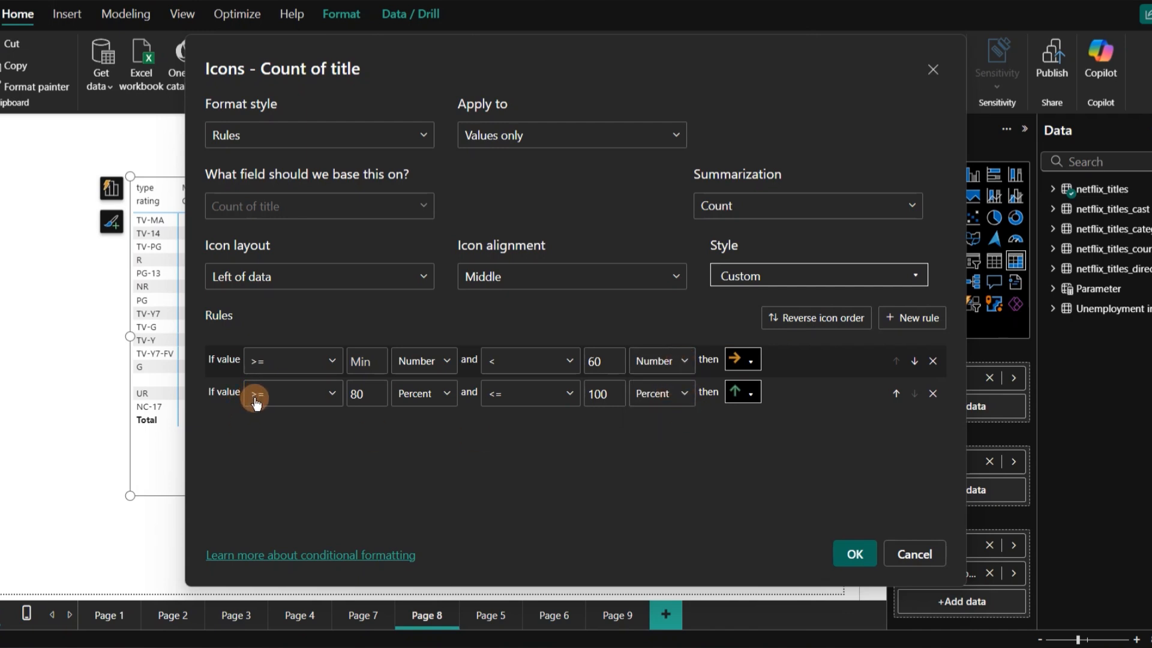
Set the green arrow rule's lower bound to 60 as Number
click(373, 395)
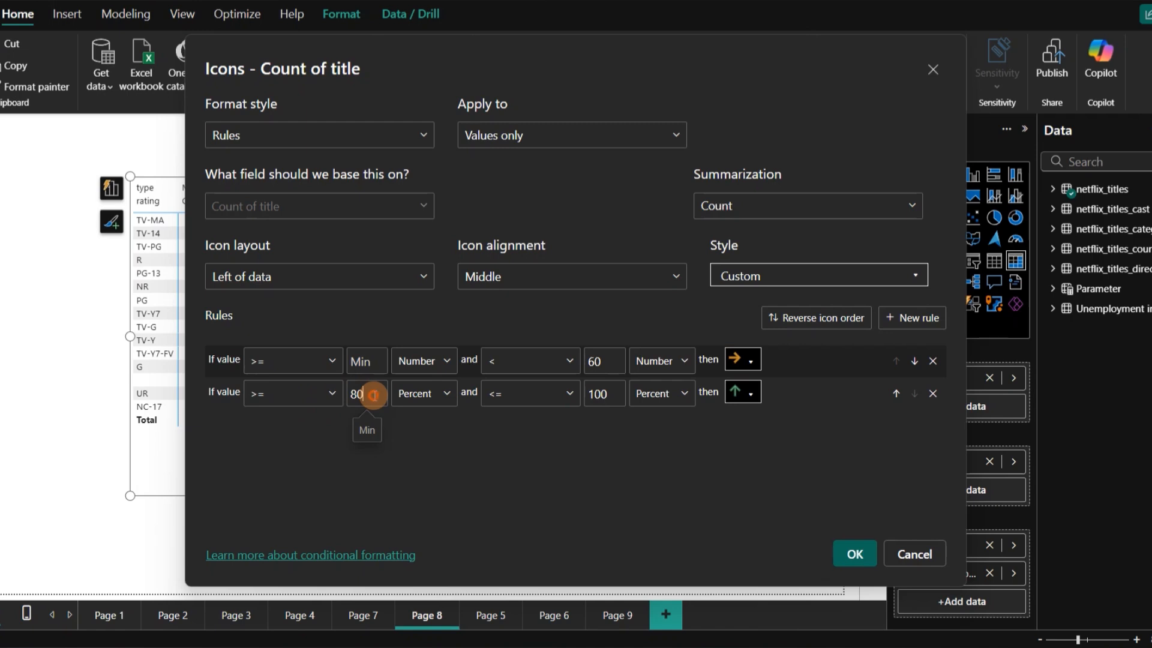
key(BackSpace)
key(BackSpace)
text(60)
click(414, 393)
click(414, 420)
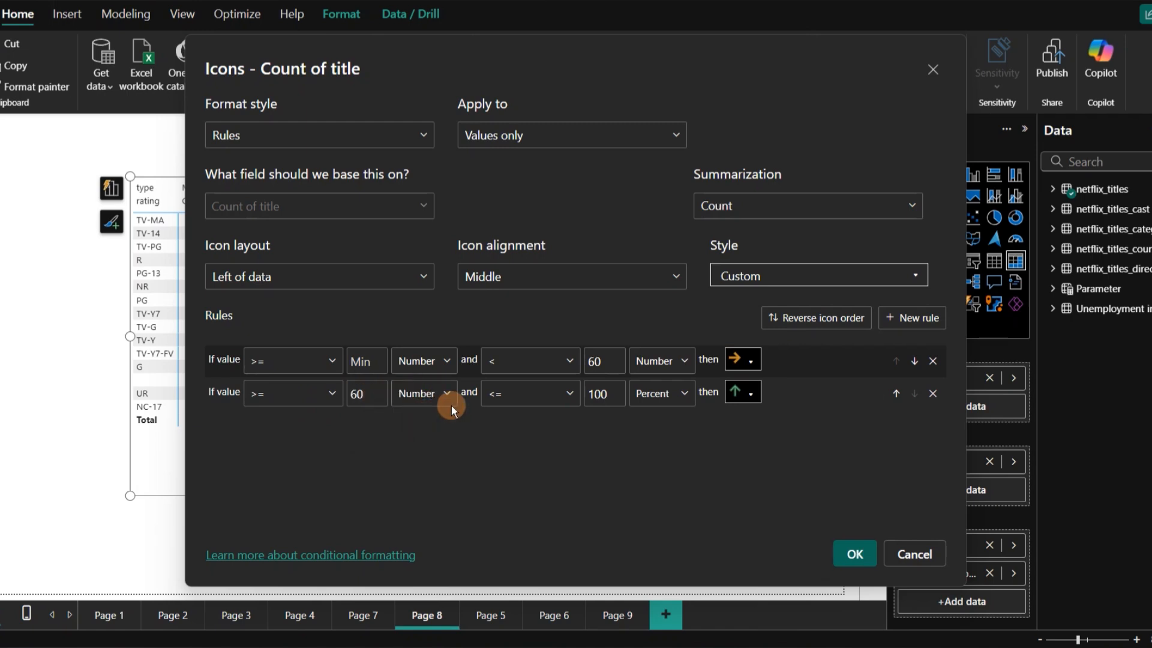
Clear the green arrow rule's upper bound to leave it at Max and set its unit to Number
click(610, 393)
key(BackSpace)
key(BackSpace)
key(BackSpace)
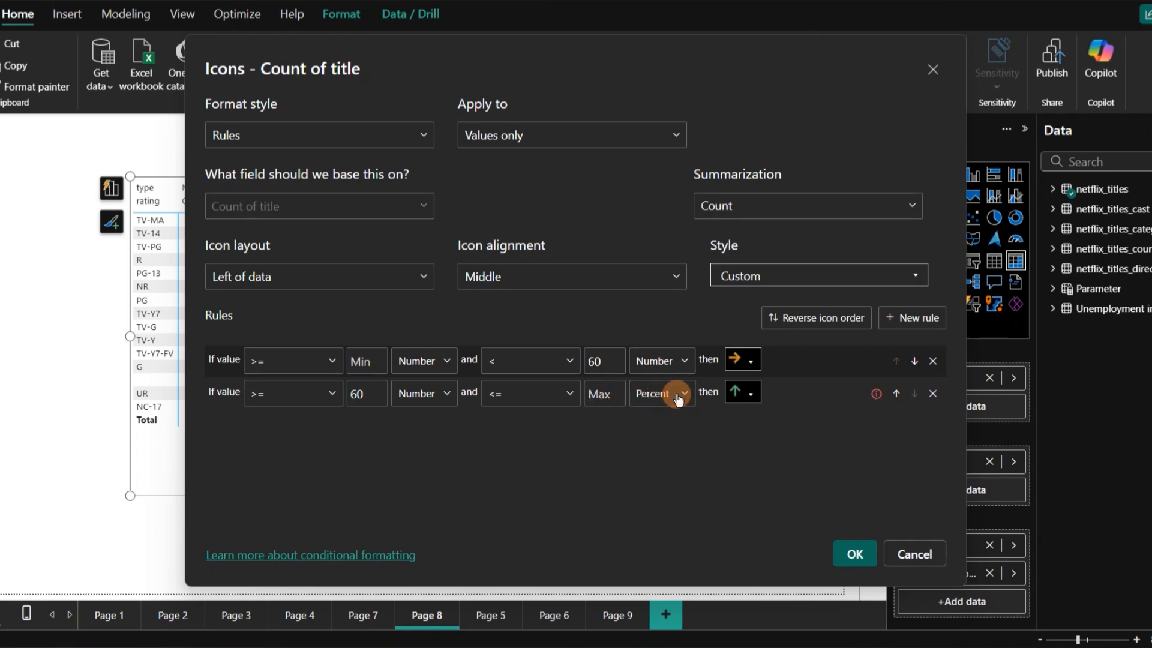
click(679, 397)
click(669, 416)
Try Percent as the unit of the green arrow rule's empty upper bound and check the rule's warning
click(679, 396)
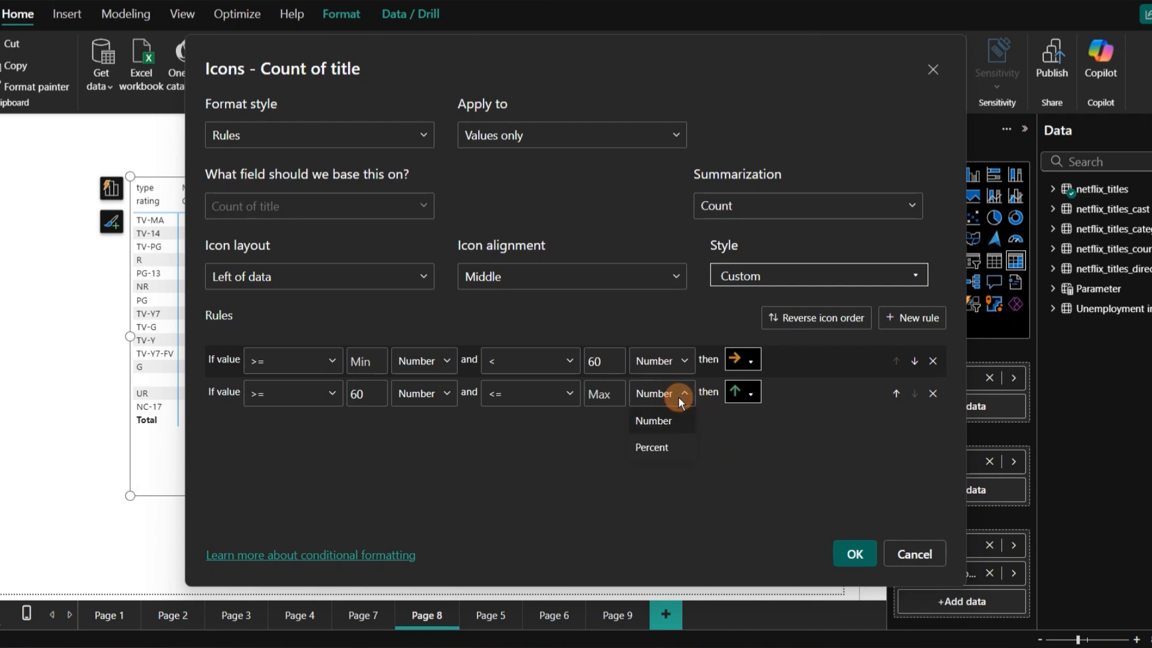
click(660, 448)
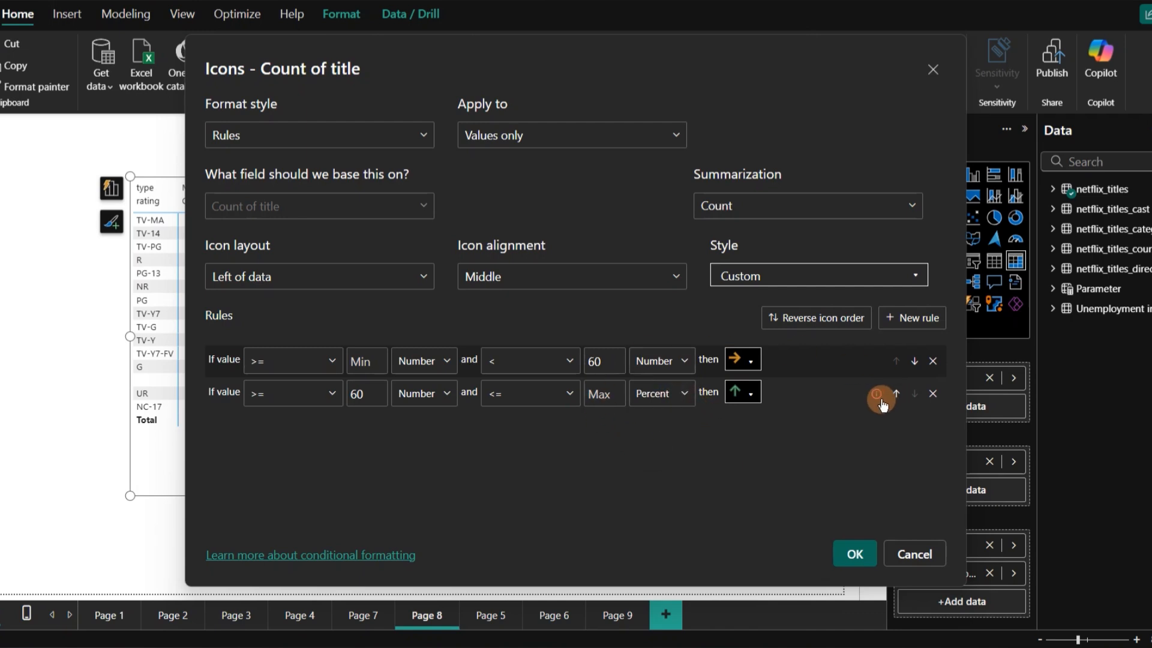
mouse_move(878, 403)
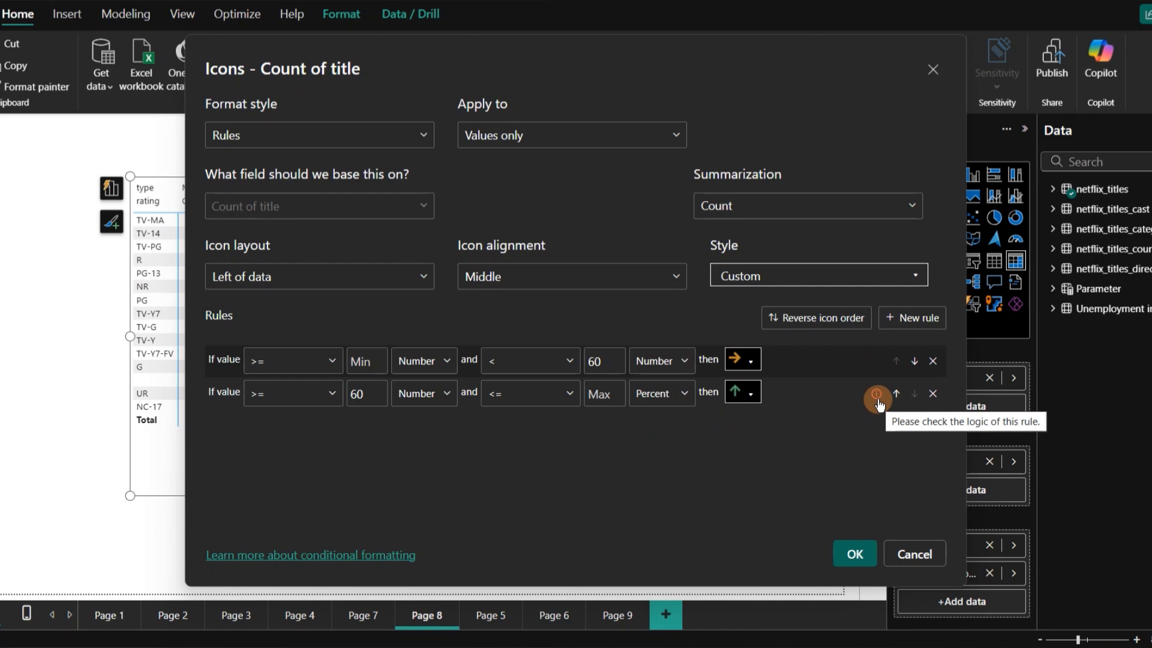
Set the unit of the green arrow rule's upper bound back to Number and apply the icons to the matrix
click(665, 393)
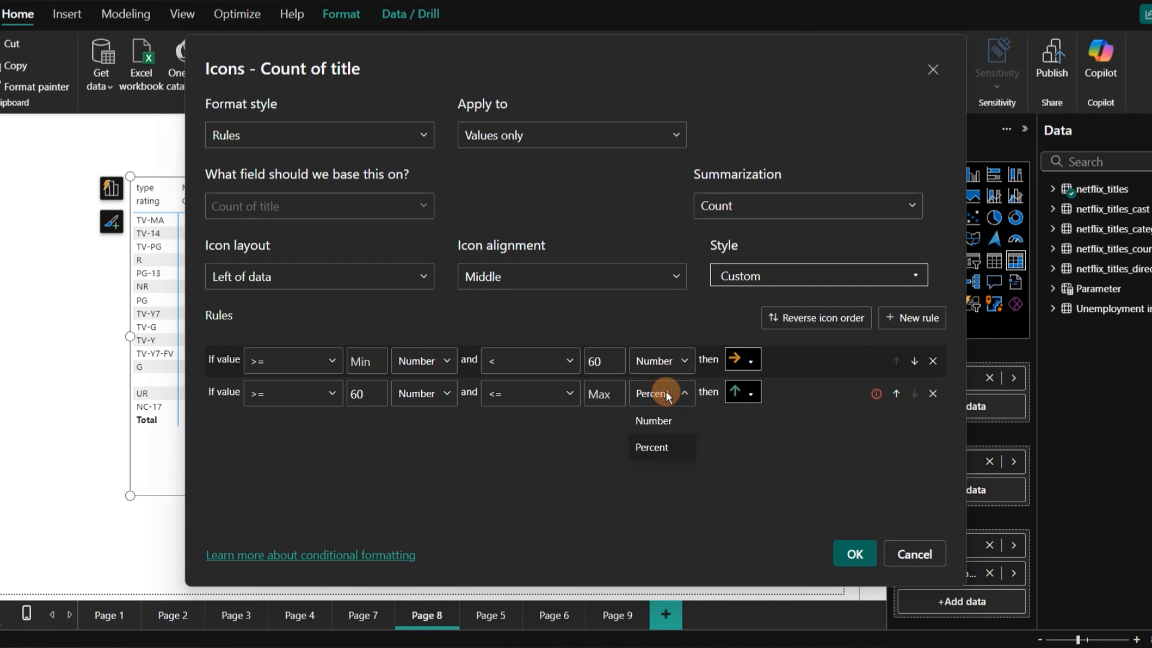
click(666, 420)
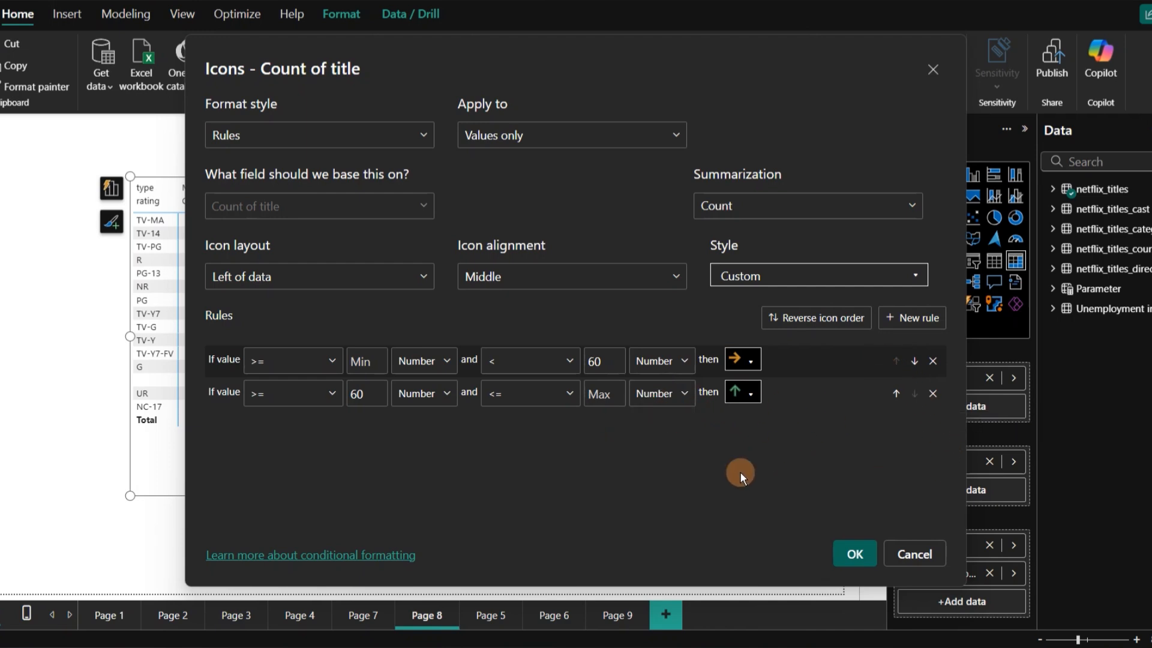
click(853, 553)
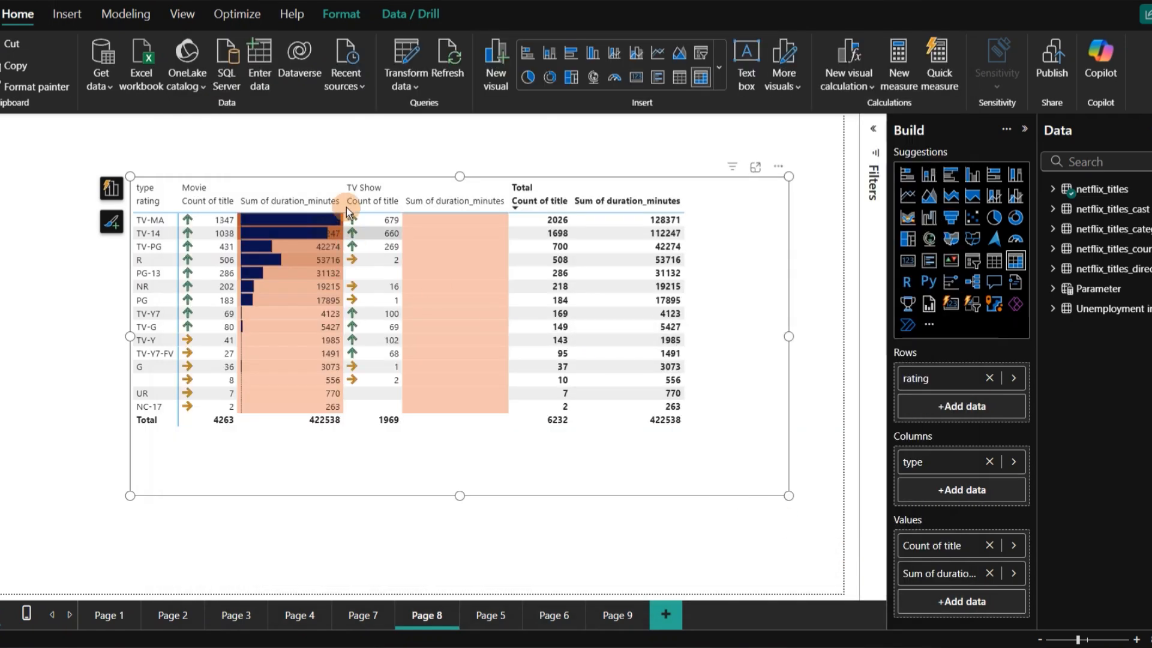